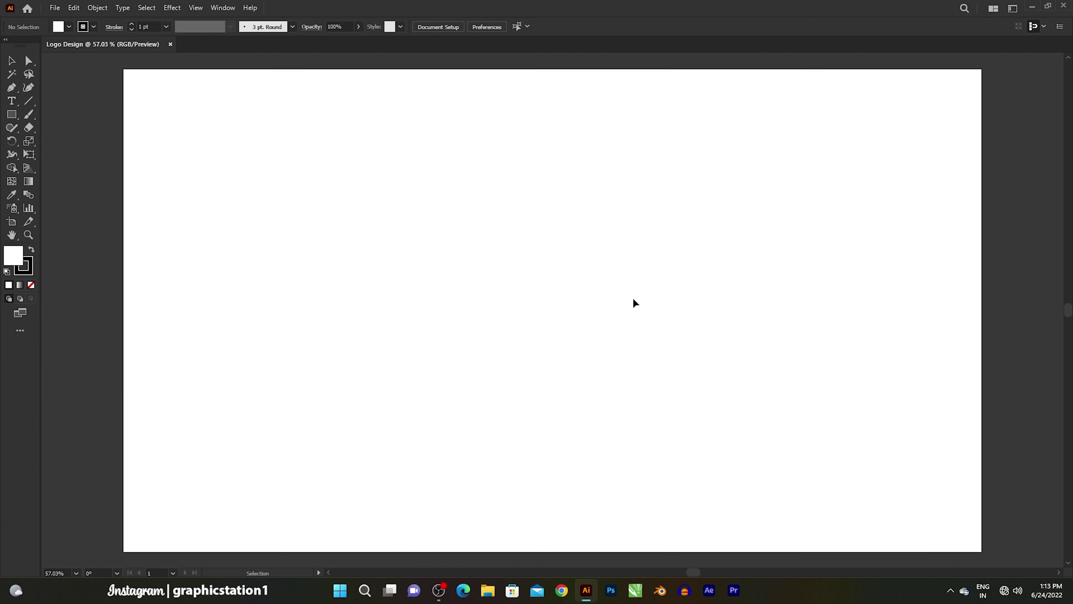
Show the rulers and drag one horizontal and one vertical guide across the artboard.
{"action": "left_click", "coordinate": [195, 7]}
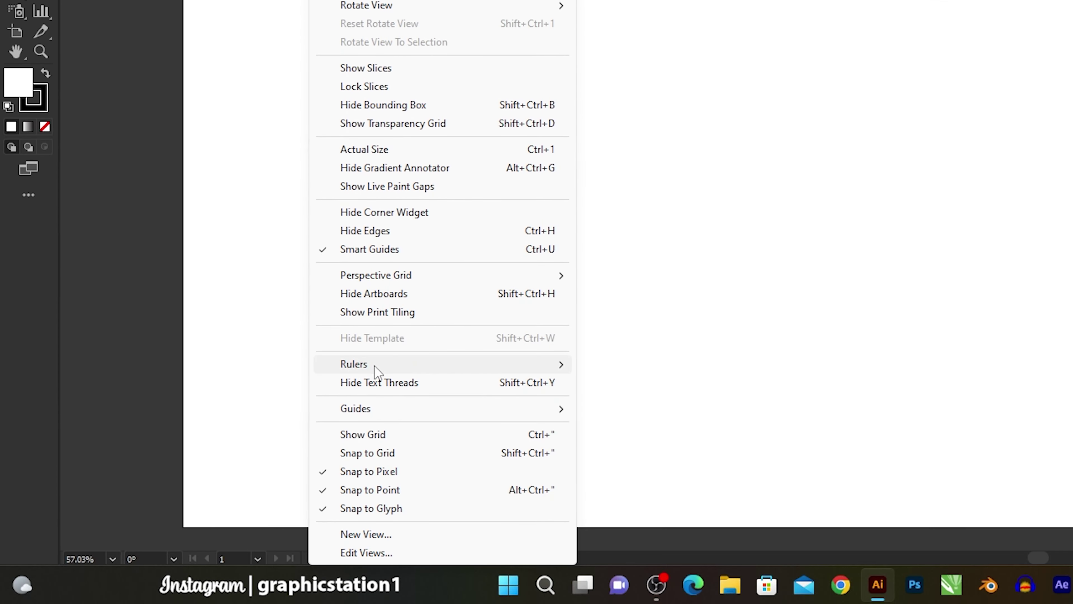
{"action": "mouse_move", "coordinate": [445, 364]}
{"action": "left_click", "coordinate": [675, 364]}
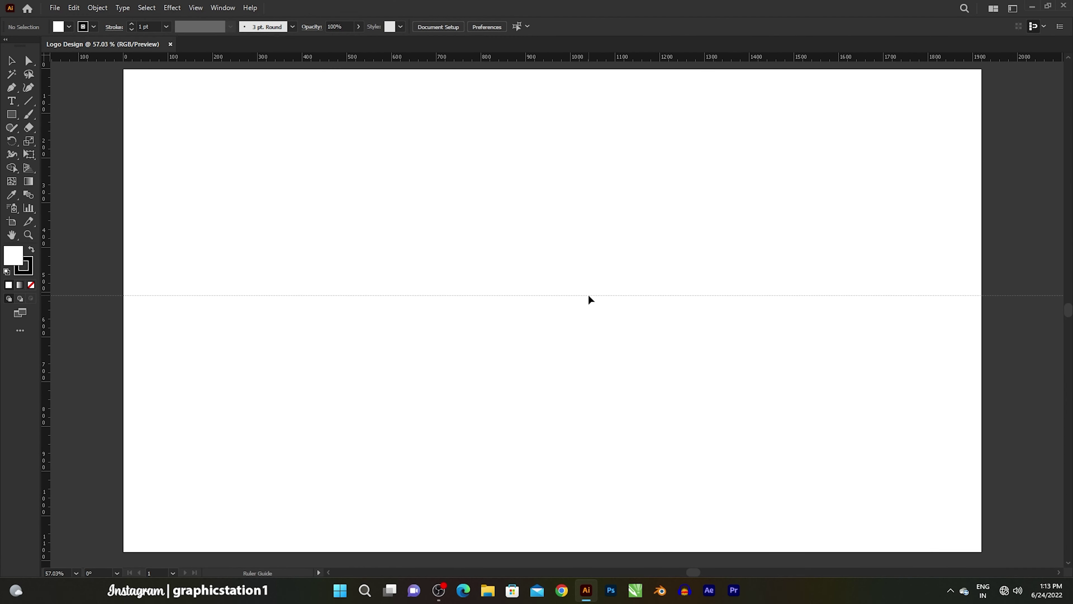
{"action": "left_click_drag", "start_coordinate": [598, 64], "coordinate": [587, 295]}
{"action": "left_click_drag", "start_coordinate": [46, 244], "coordinate": [478, 252]}
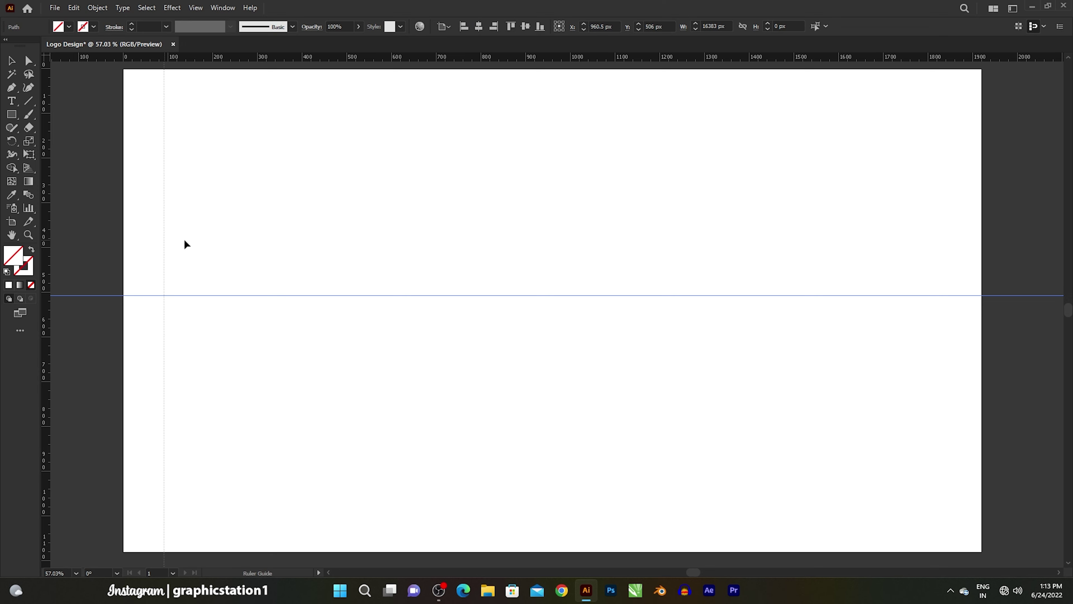
{"action": "left_click", "coordinate": [433, 260]}
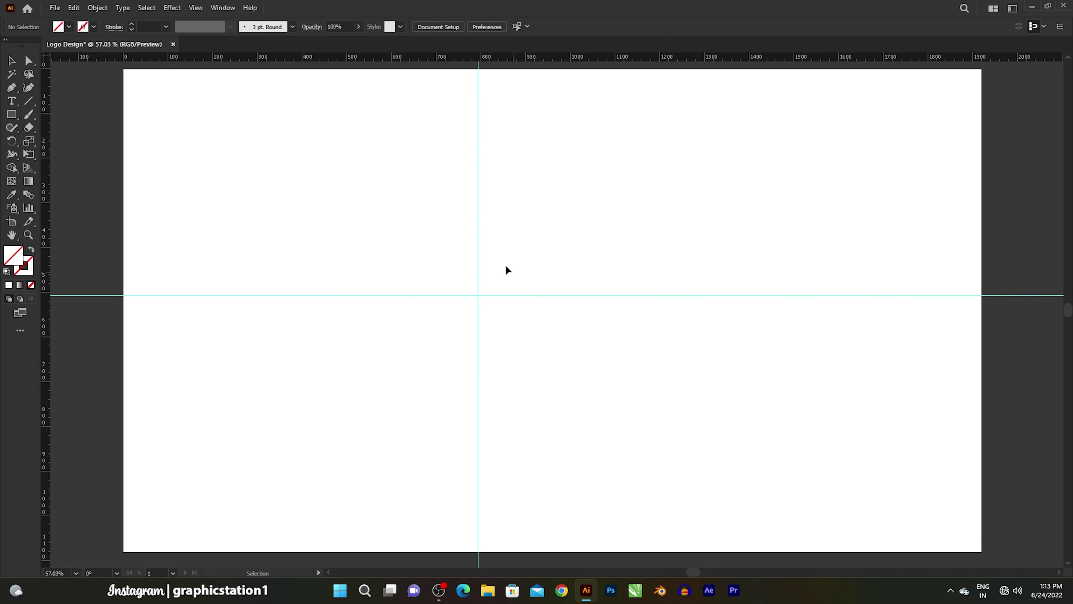
{"action": "left_click_drag", "start_coordinate": [441, 187], "coordinate": [509, 238]}
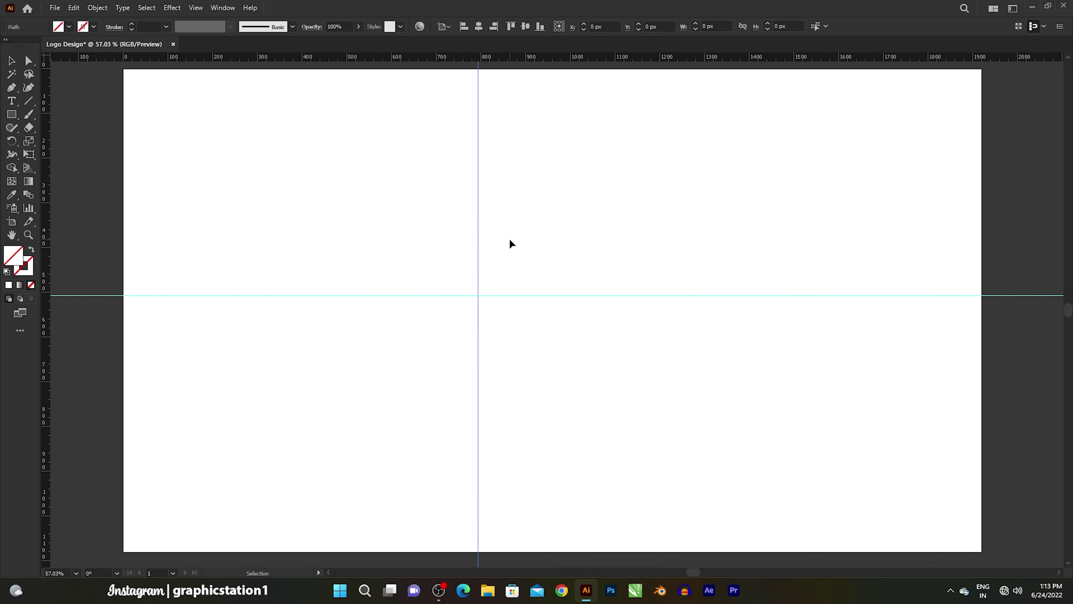
{"action": "left_click", "coordinate": [223, 7]}
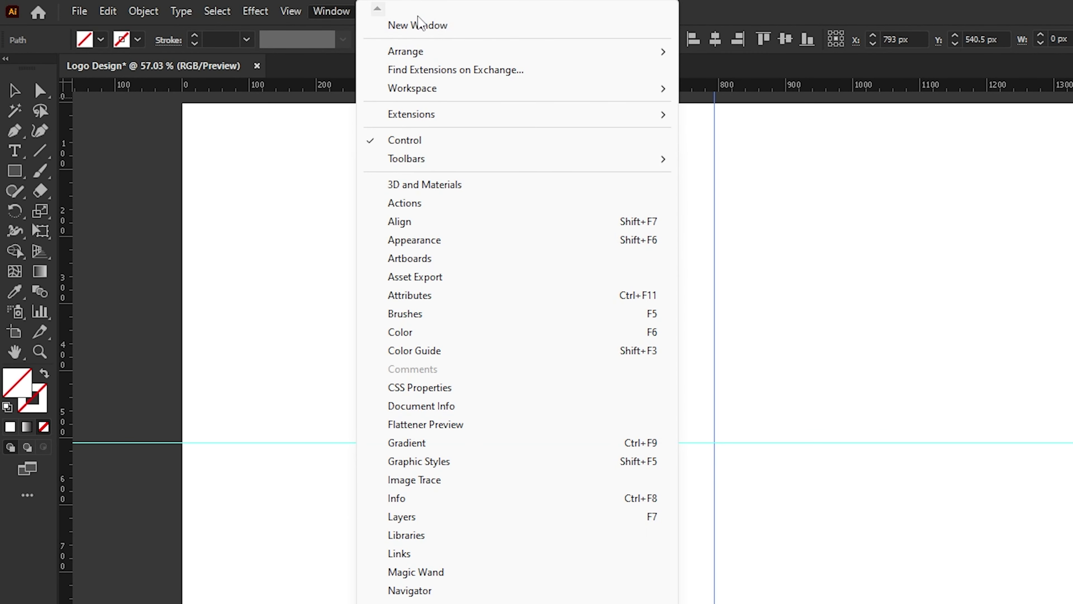
Centre the vertical and horizontal guides on the artboard using the Align panel.
{"action": "left_click", "coordinate": [510, 224]}
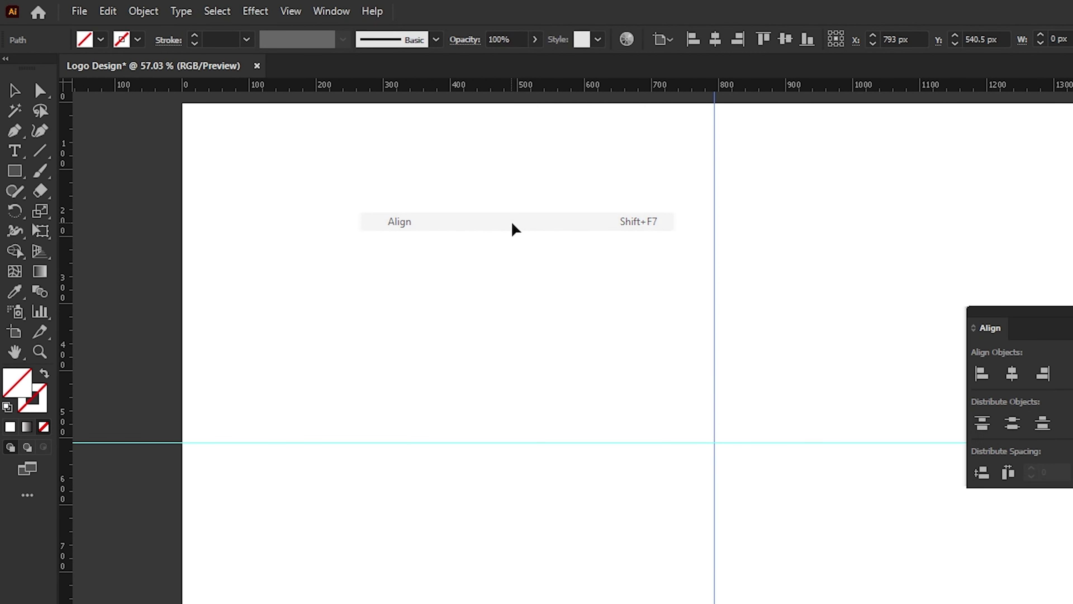
{"action": "left_click_drag", "start_coordinate": [900, 326], "coordinate": [709, 211]}
{"action": "left_click", "coordinate": [692, 261]}
{"action": "left_click_drag", "start_coordinate": [331, 355], "coordinate": [425, 517]}
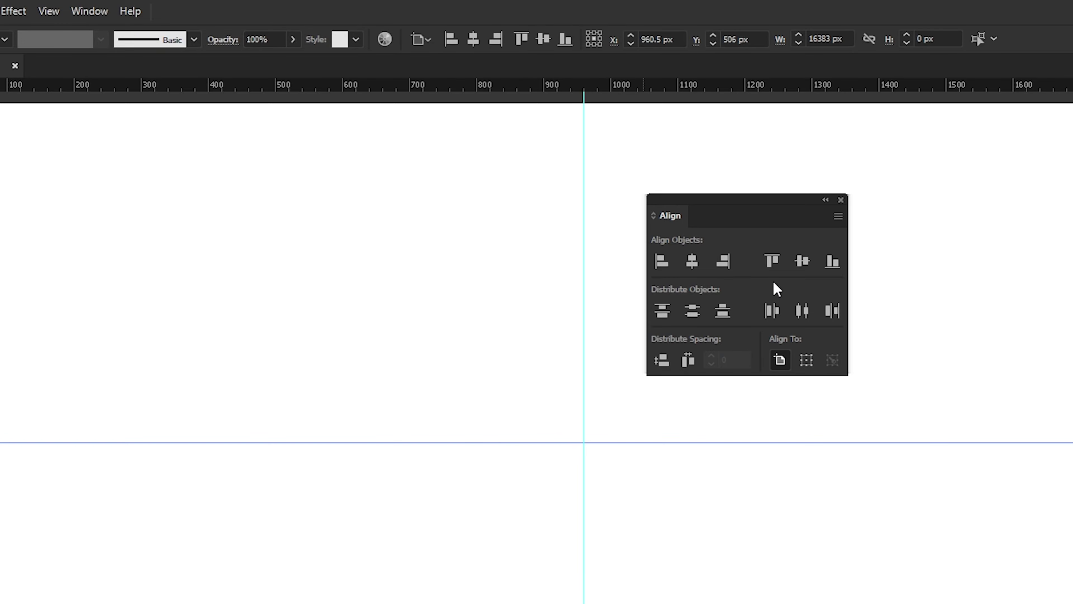
{"action": "left_click", "coordinate": [795, 266]}
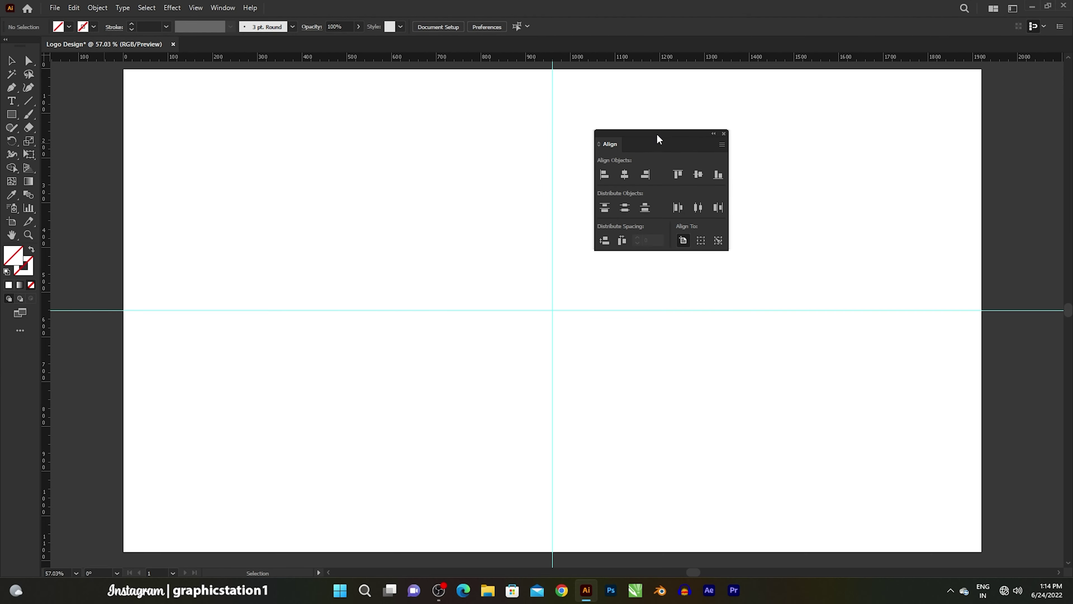
{"action": "left_click_drag", "start_coordinate": [657, 134], "coordinate": [915, 118]}
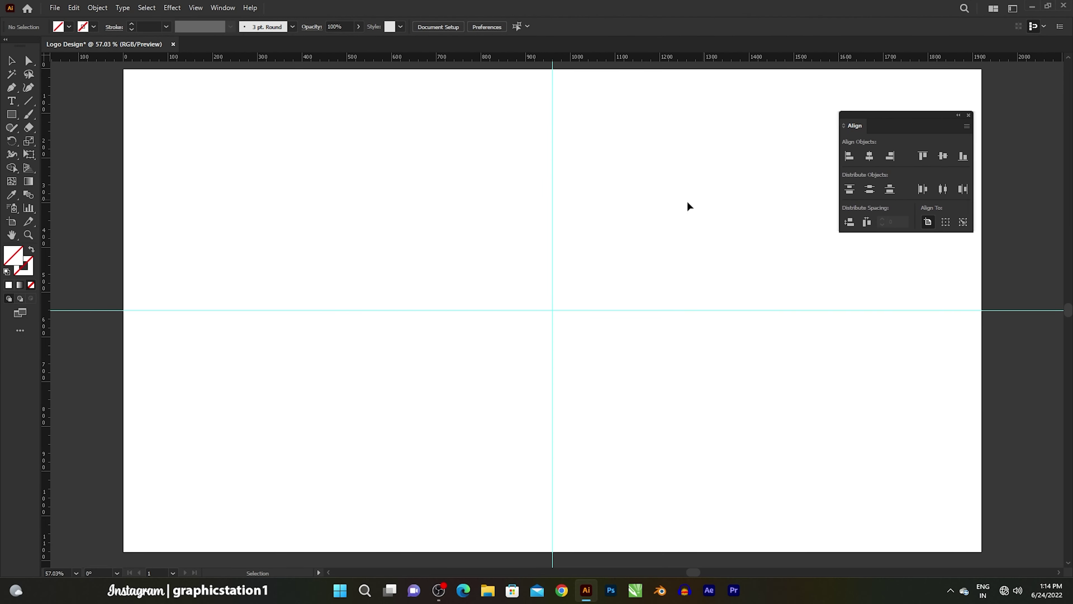
Select both guides and lock them in place.
{"action": "left_click_drag", "start_coordinate": [503, 201], "coordinate": [582, 373]}
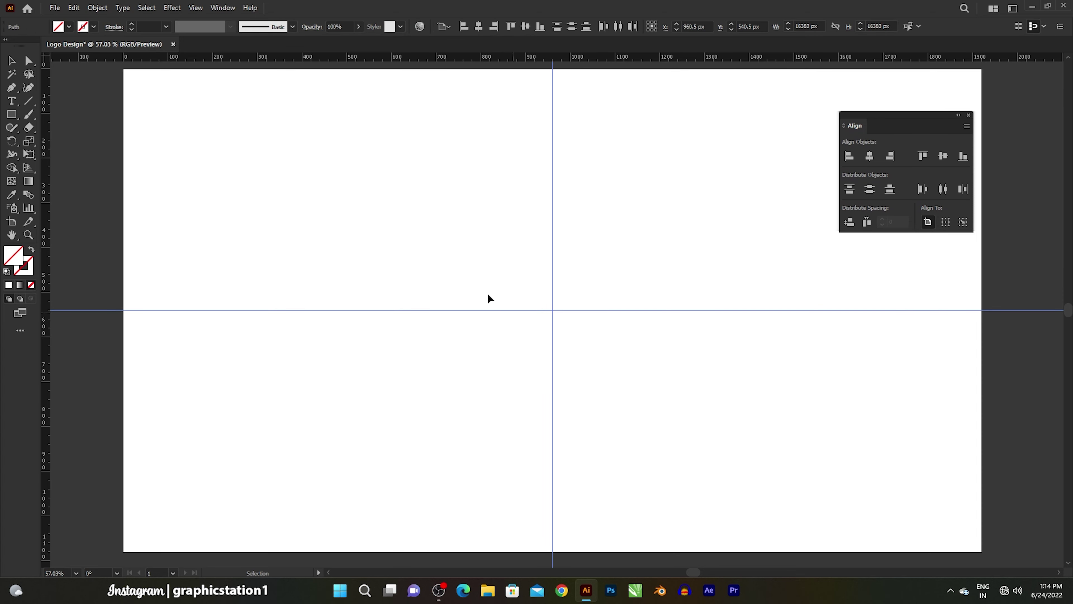
{"action": "left_click", "coordinate": [99, 8]}
{"action": "mouse_move", "coordinate": [159, 87]}
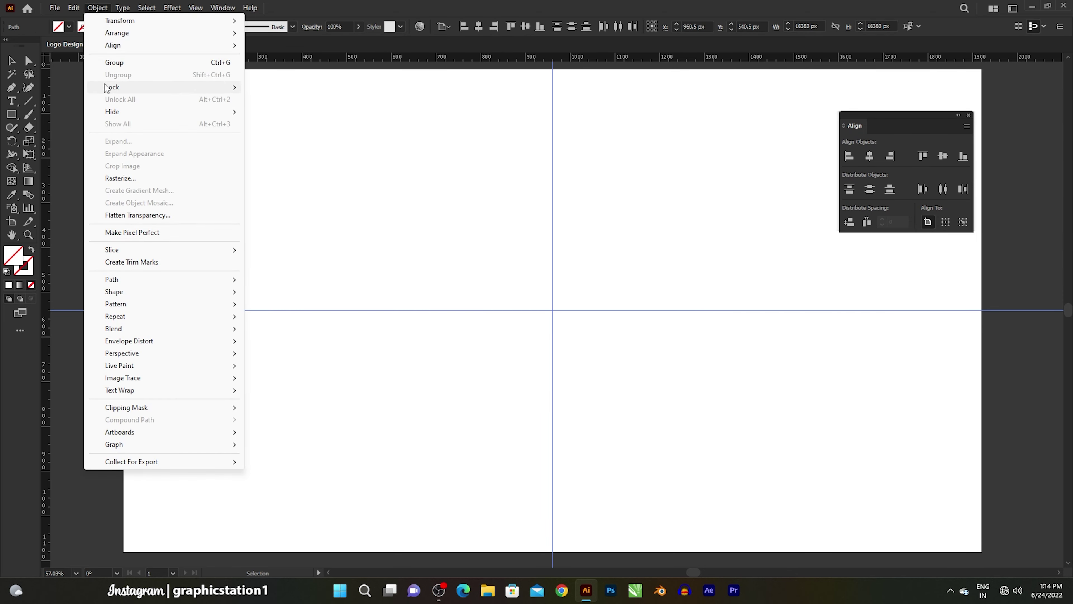
{"action": "left_click", "coordinate": [276, 87]}
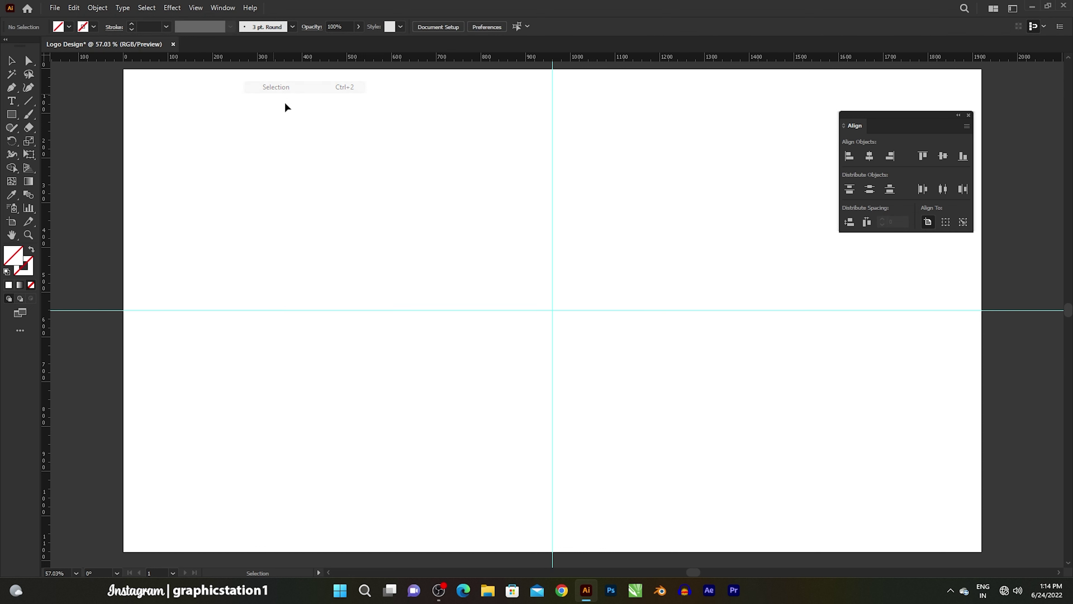
{"action": "left_click_drag", "start_coordinate": [489, 250], "coordinate": [546, 307]}
{"action": "left_click", "coordinate": [28, 101]}
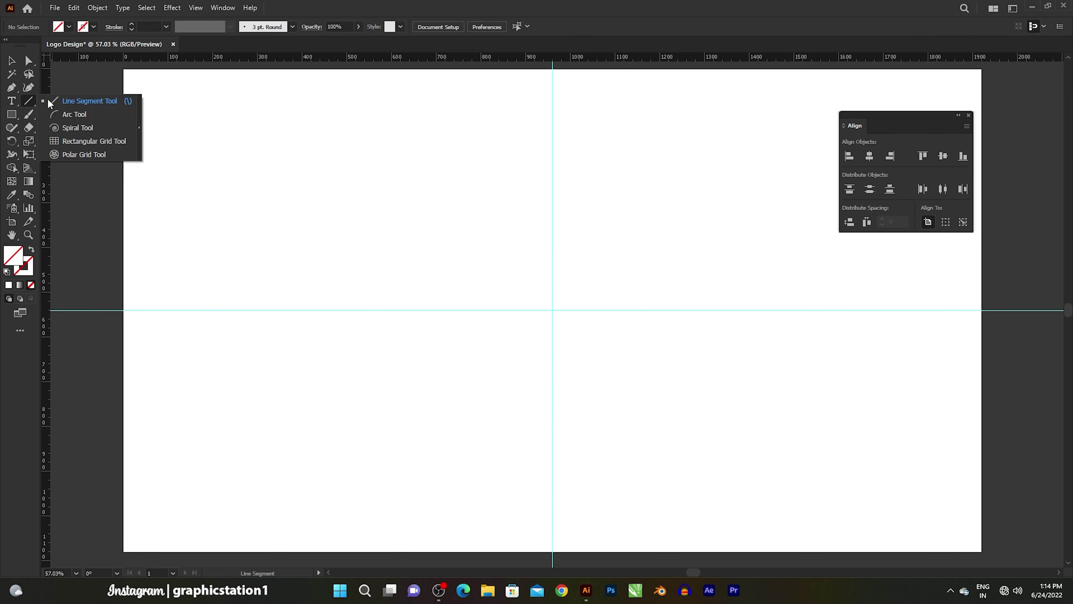
Draw an 845 px horizontal line with a black stroke in the upper artboard.
{"action": "left_click", "coordinate": [78, 100]}
{"action": "left_click", "coordinate": [94, 27]}
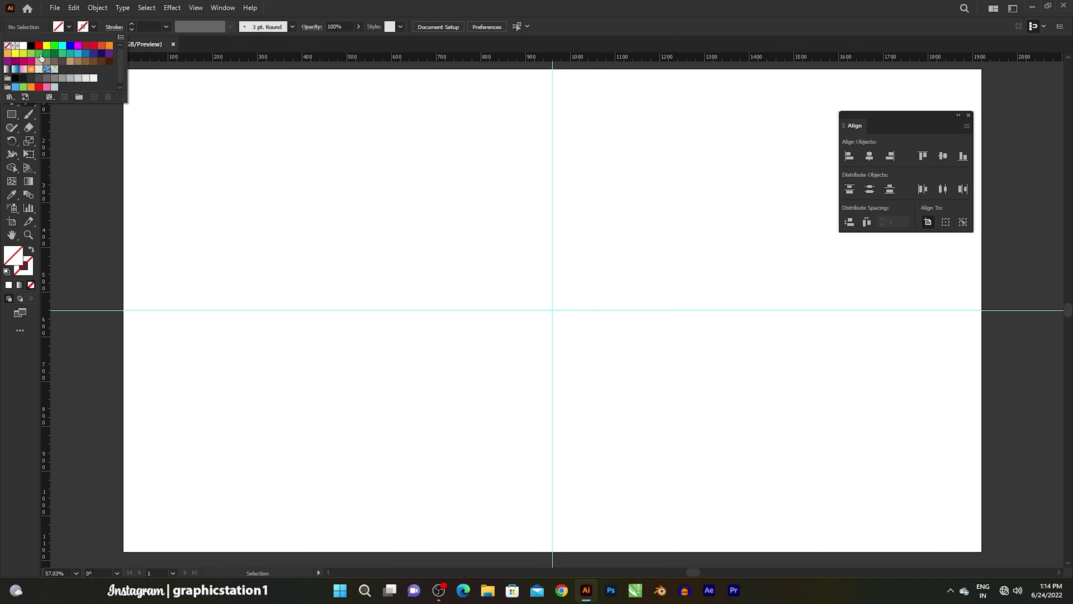
{"action": "left_click", "coordinate": [30, 46]}
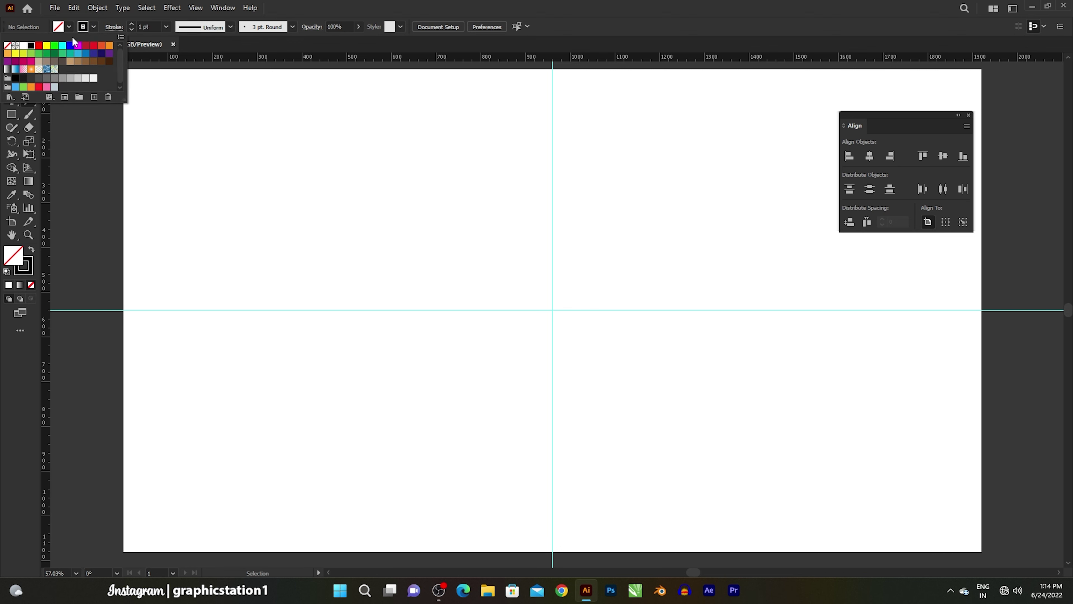
{"action": "left_click", "coordinate": [92, 27]}
{"action": "left_click_drag", "start_coordinate": [258, 184], "coordinate": [628, 185]}
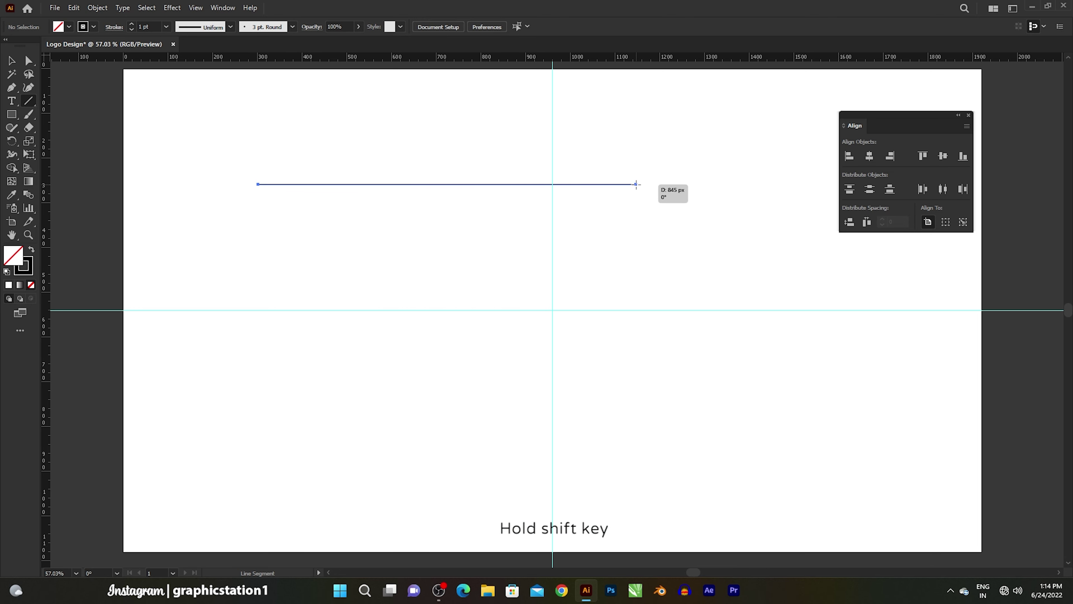
{"action": "left_click_drag", "start_coordinate": [628, 184], "coordinate": [636, 184]}
Duplicate the line downward into six evenly spaced horizontal lines and select them.
{"action": "left_click", "coordinate": [11, 62]}
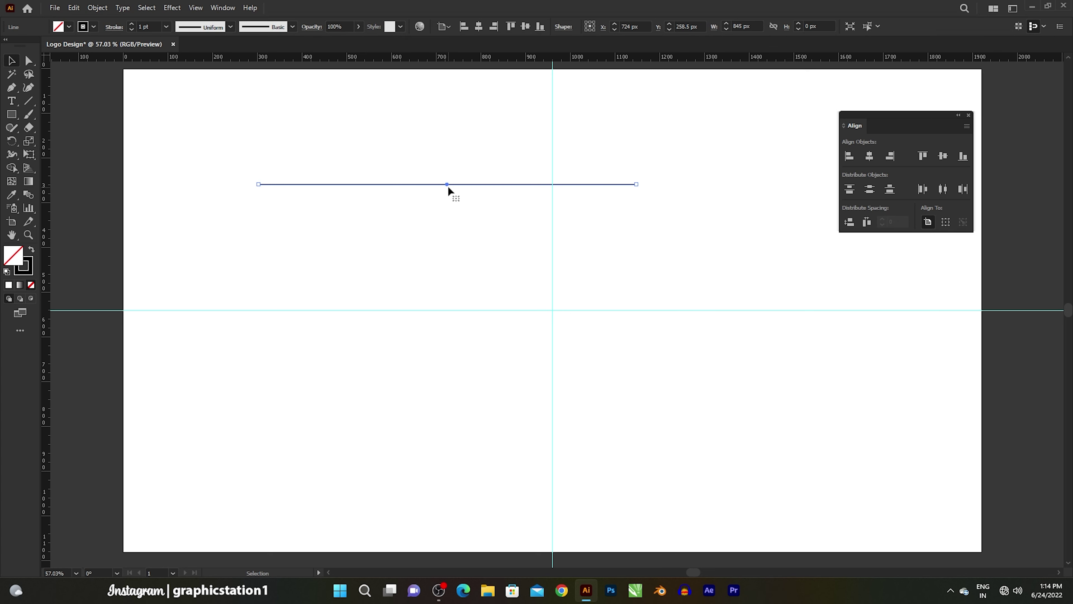
{"action": "left_click_drag", "start_coordinate": [447, 184], "coordinate": [452, 211]}
{"action": "key", "text": "ctrl+d"}
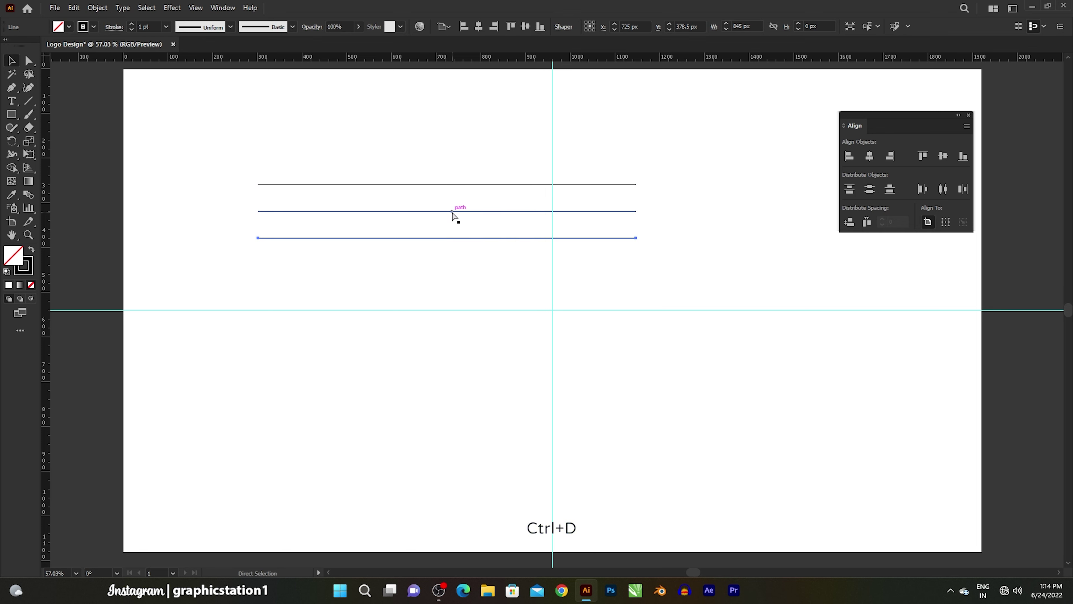
{"action": "key", "text": "ctrl+d"}
{"action": "key", "text": "ctrl+d"}
{"action": "key", "text": "ctrl+d"}
{"action": "left_click_drag", "start_coordinate": [426, 162], "coordinate": [471, 343]}
Group the six lines, paste a copy in place, and rotate it to vertical.
{"action": "right_click", "coordinate": [457, 254]}
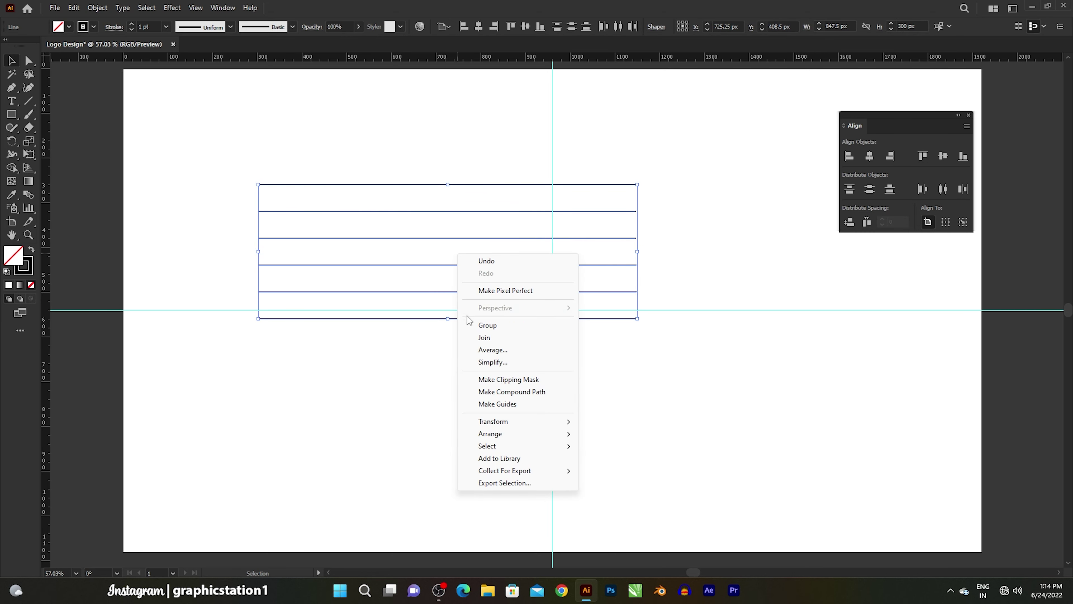
{"action": "left_click", "coordinate": [468, 325]}
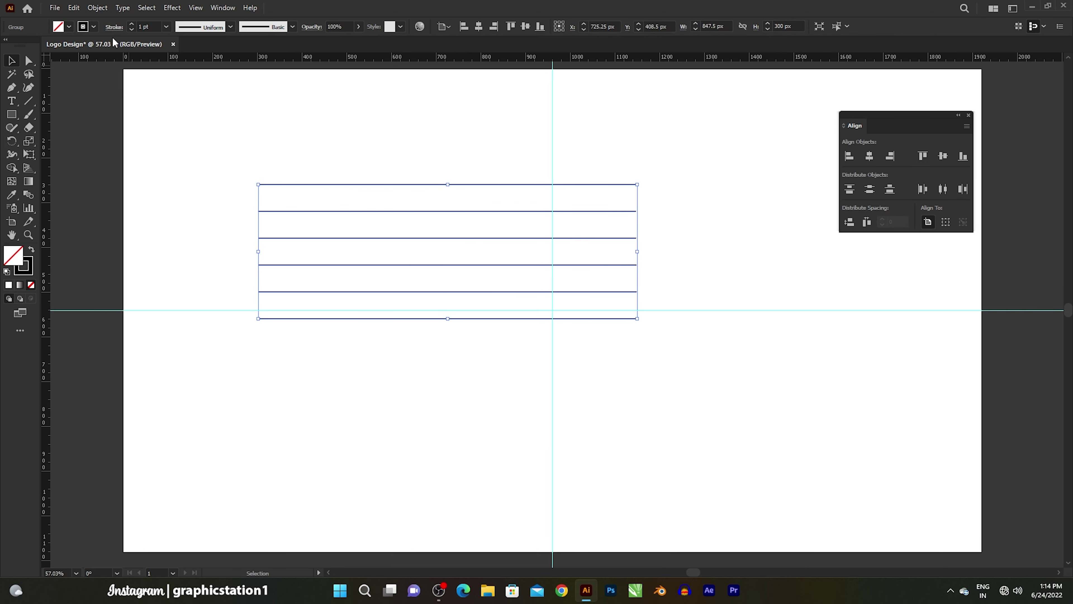
{"action": "left_click", "coordinate": [74, 7]}
{"action": "left_click", "coordinate": [80, 62]}
{"action": "left_click", "coordinate": [75, 7]}
{"action": "left_click", "coordinate": [76, 87]}
{"action": "mouse_move", "coordinate": [641, 181]}
{"action": "left_mouse_down"}
{"action": "mouse_move", "coordinate": [529, 442]}
{"action": "mouse_move", "coordinate": [518, 443]}
{"action": "left_mouse_up"}
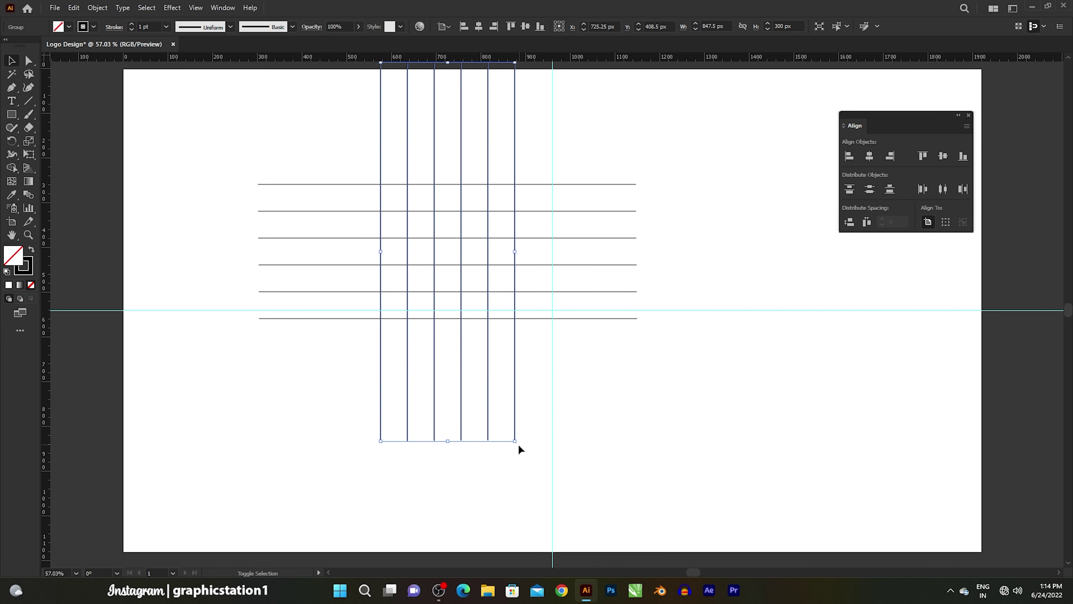
{"action": "left_click", "coordinate": [414, 291]}
Group all twelve lines into one grid and centre it on the artboard.
{"action": "left_click_drag", "start_coordinate": [350, 151], "coordinate": [534, 368]}
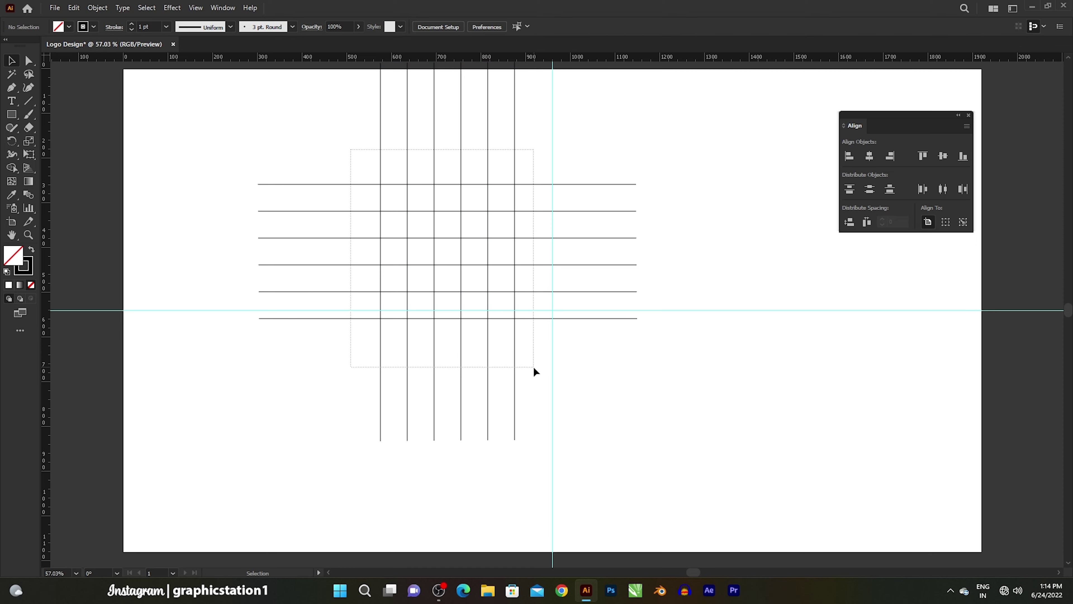
{"action": "right_click", "coordinate": [474, 234]}
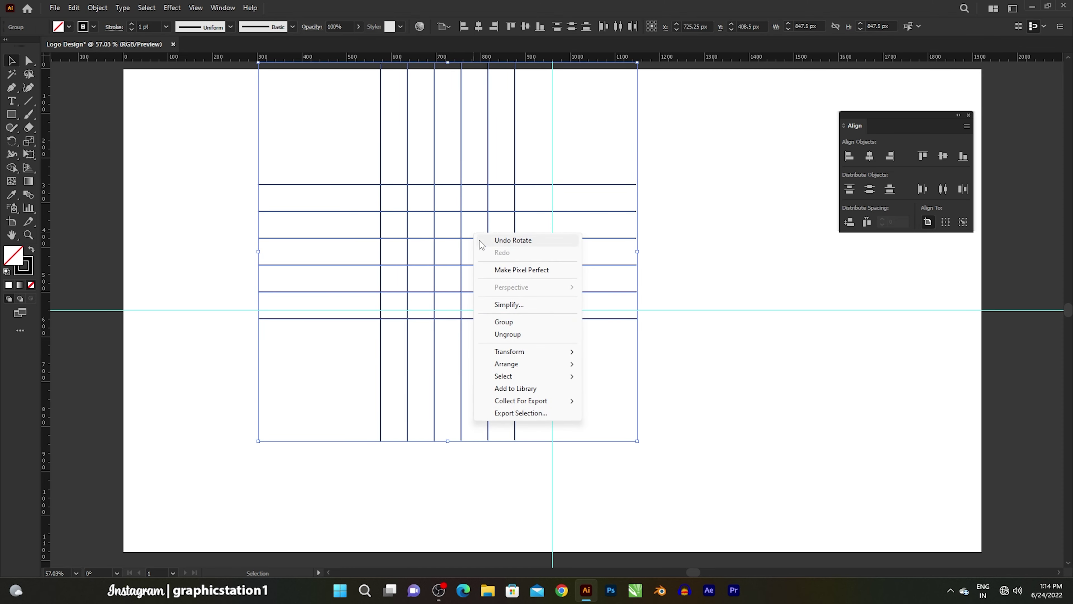
{"action": "left_click", "coordinate": [489, 324]}
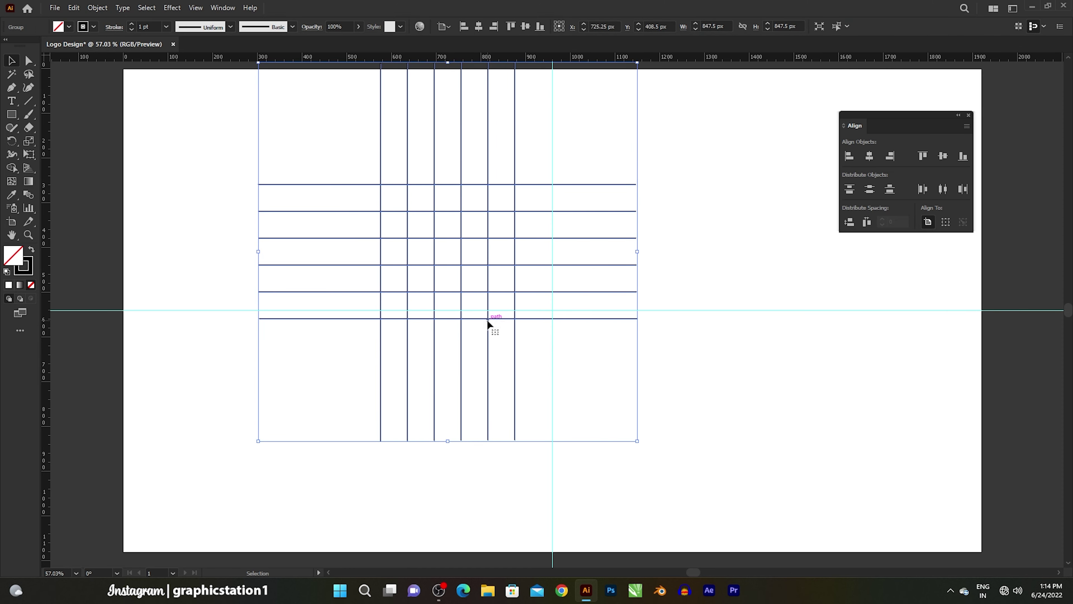
{"action": "left_click", "coordinate": [869, 159]}
{"action": "left_click", "coordinate": [940, 160]}
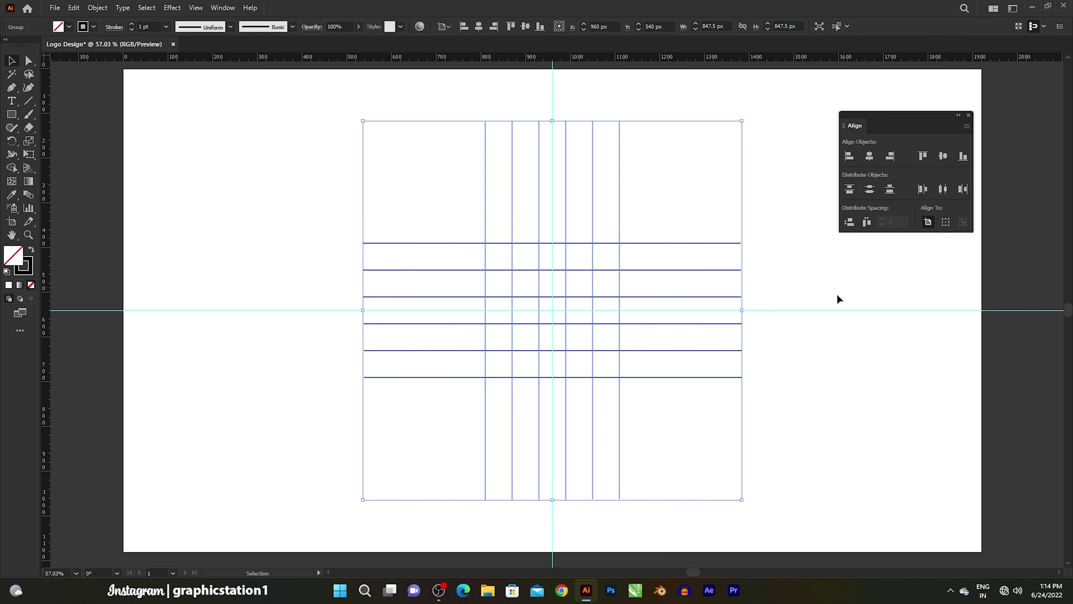
{"action": "left_click", "coordinate": [814, 335]}
Ungroup the grid into separate, individually editable lines.
{"action": "left_click_drag", "start_coordinate": [449, 186], "coordinate": [653, 413]}
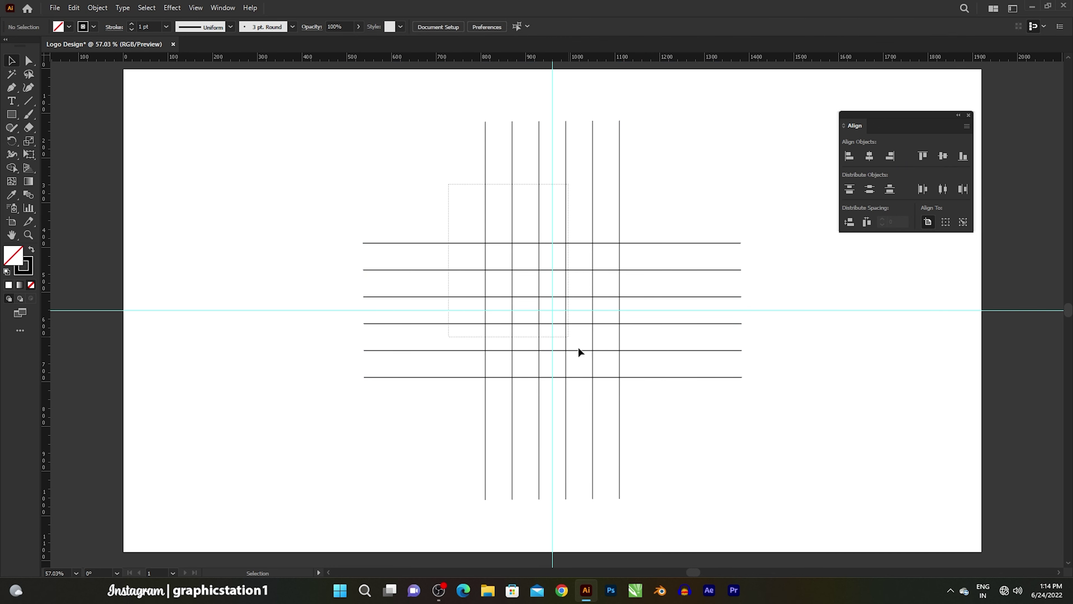
{"action": "right_click", "coordinate": [563, 277]}
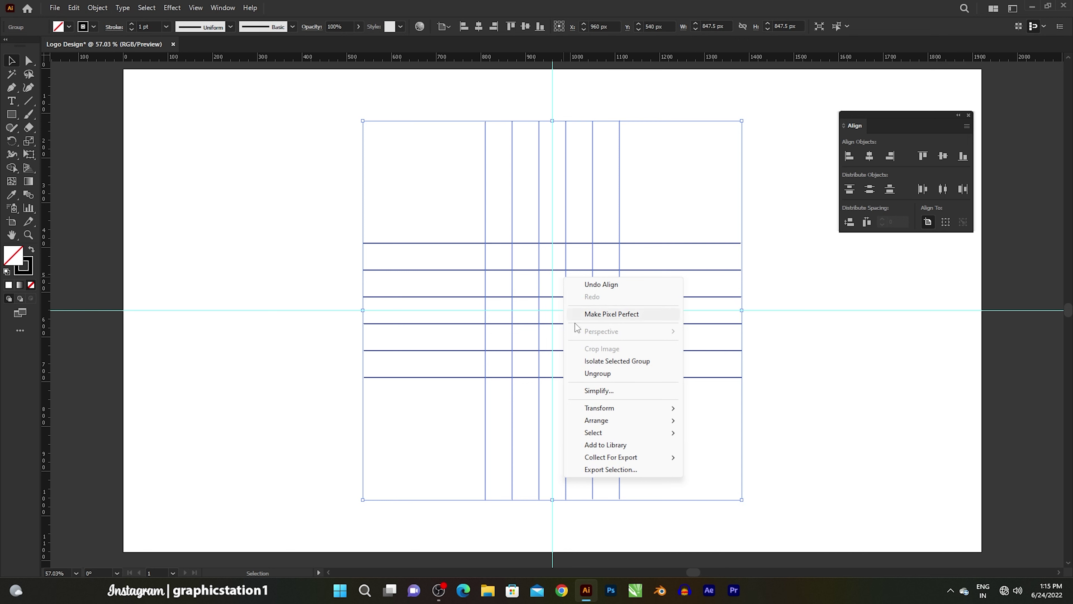
{"action": "left_click", "coordinate": [580, 374]}
{"action": "left_click", "coordinate": [680, 429]}
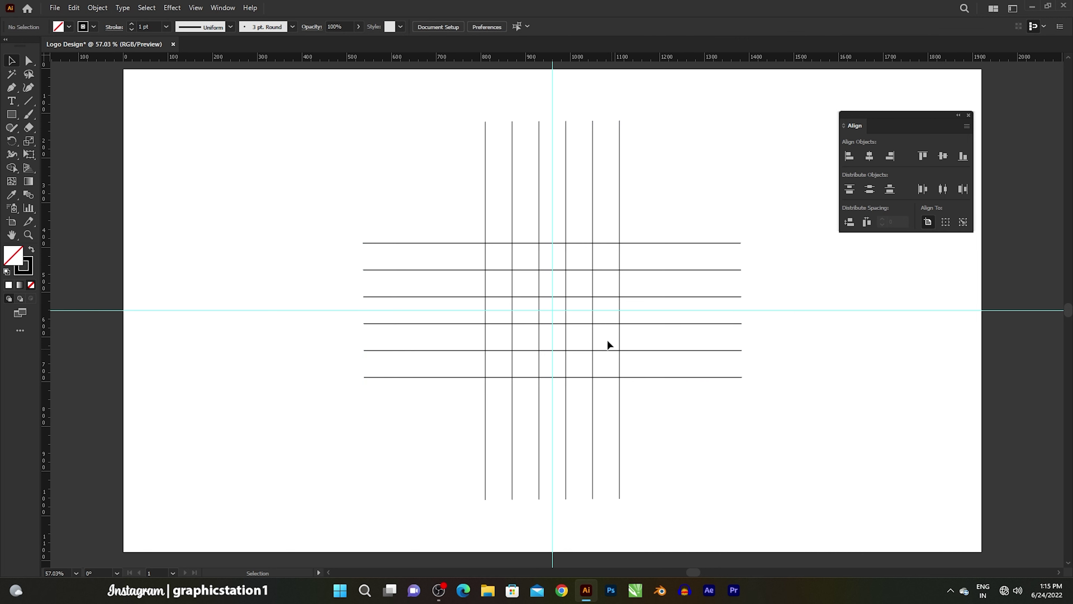
{"action": "scroll", "coordinate": [570, 309], "scroll_direction": "up", "scroll_amount": 1, "text": "alt"}
Draw a 45° diagonal line from a top grid intersection across one cell, then select all lines.
{"action": "scroll", "coordinate": [570, 309], "scroll_direction": "up", "scroll_amount": 1, "text": "alt"}
{"action": "scroll", "coordinate": [569, 306], "scroll_direction": "up", "scroll_amount": 1}
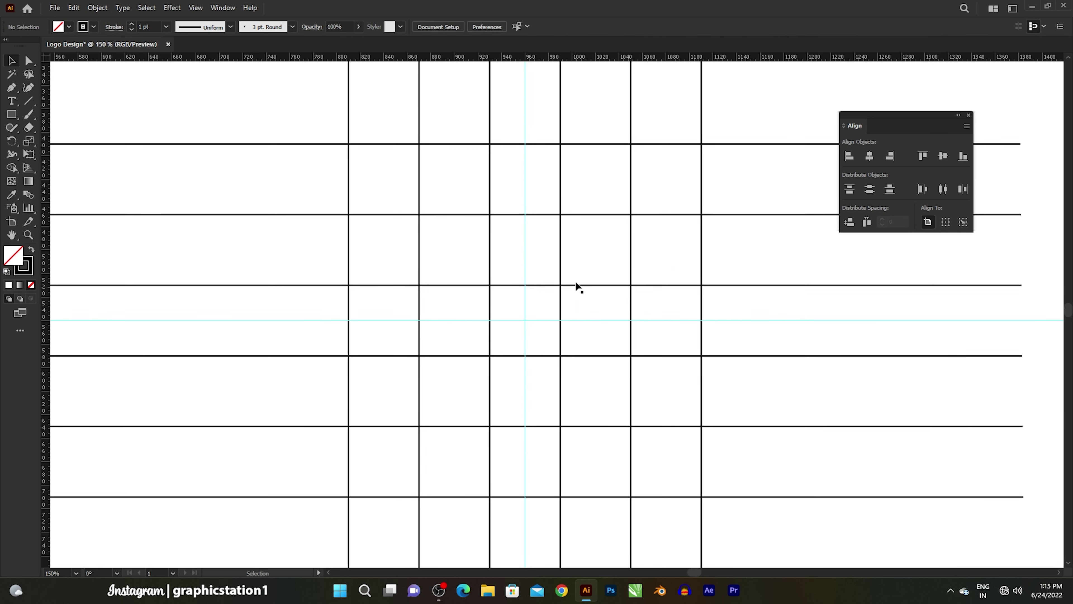
{"action": "left_click", "coordinate": [29, 98]}
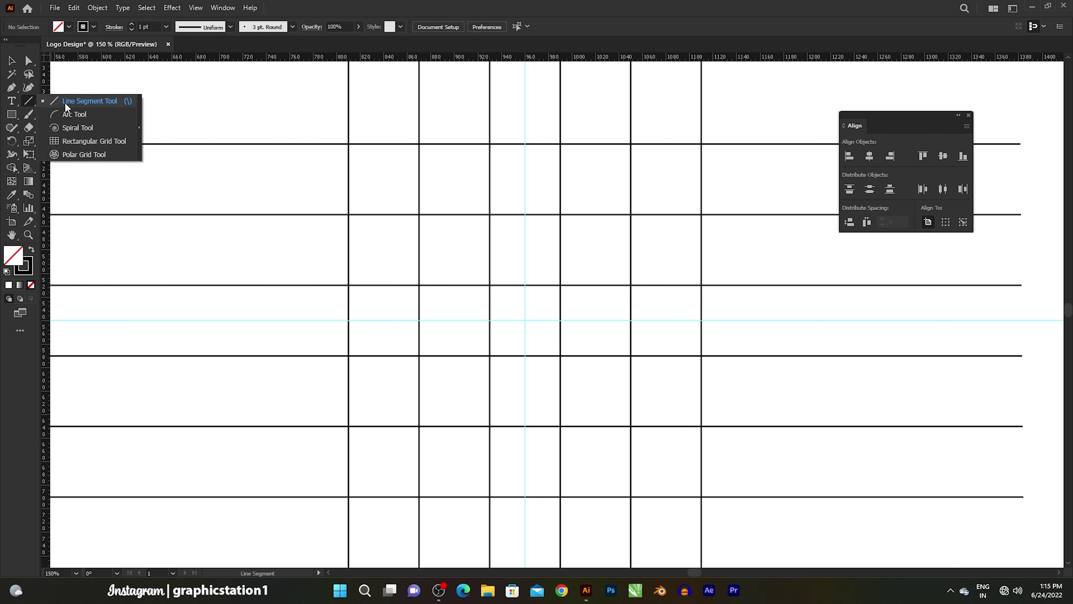
{"action": "left_click", "coordinate": [73, 101]}
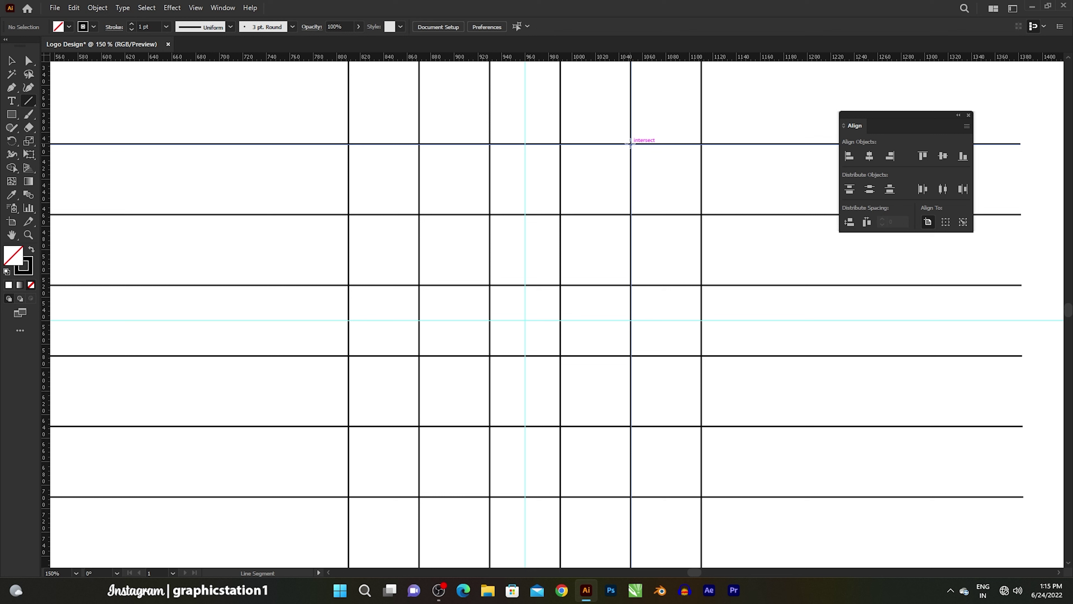
{"action": "left_click_drag", "start_coordinate": [631, 144], "coordinate": [725, 238]}
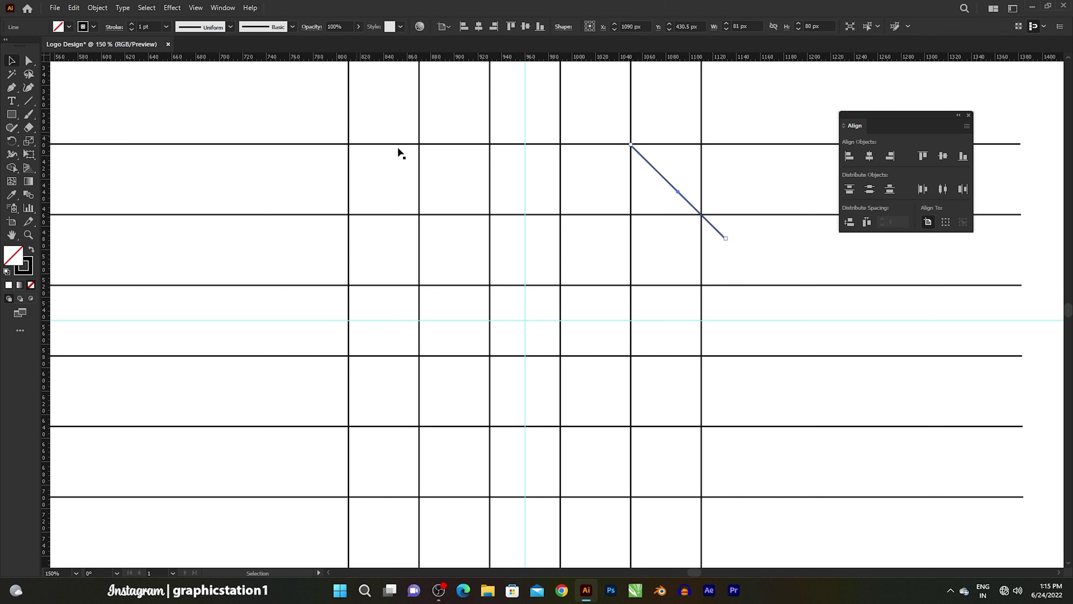
{"action": "left_click_drag", "start_coordinate": [677, 191], "coordinate": [672, 184]}
{"action": "mouse_move", "coordinate": [302, 103]}
{"action": "left_mouse_down"}
{"action": "mouse_move", "coordinate": [539, 294]}
{"action": "mouse_move", "coordinate": [727, 513]}
{"action": "left_mouse_up"}
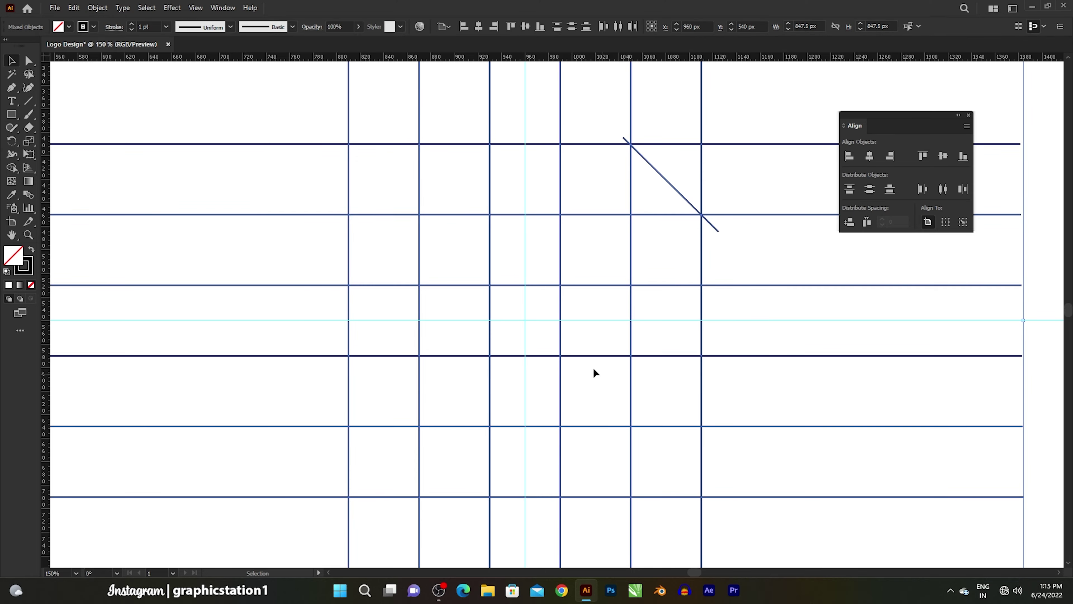
Merge grid cells with the Shape Builder and black fill into a slanted-top L shape.
{"action": "scroll", "coordinate": [577, 371], "scroll_direction": "down", "scroll_amount": 1}
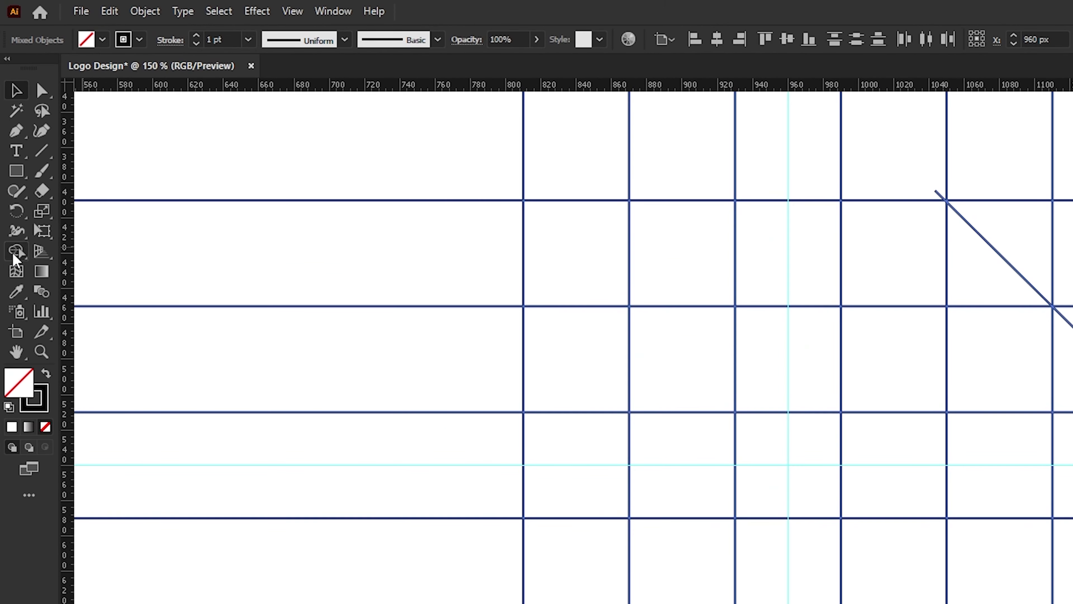
{"action": "left_click", "coordinate": [11, 168]}
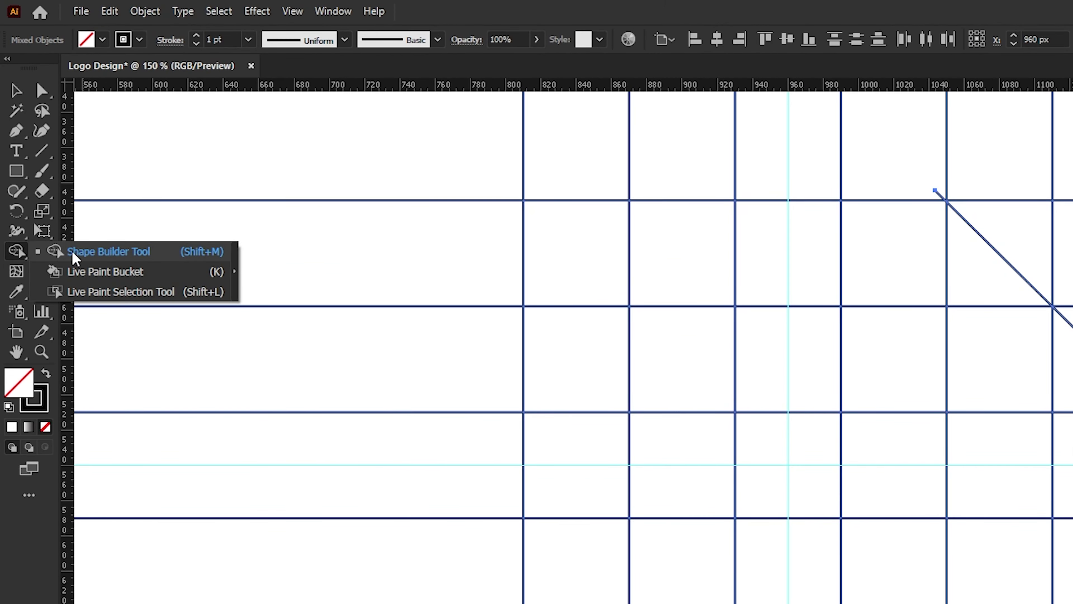
{"action": "left_click", "coordinate": [99, 253]}
{"action": "left_click", "coordinate": [101, 39]}
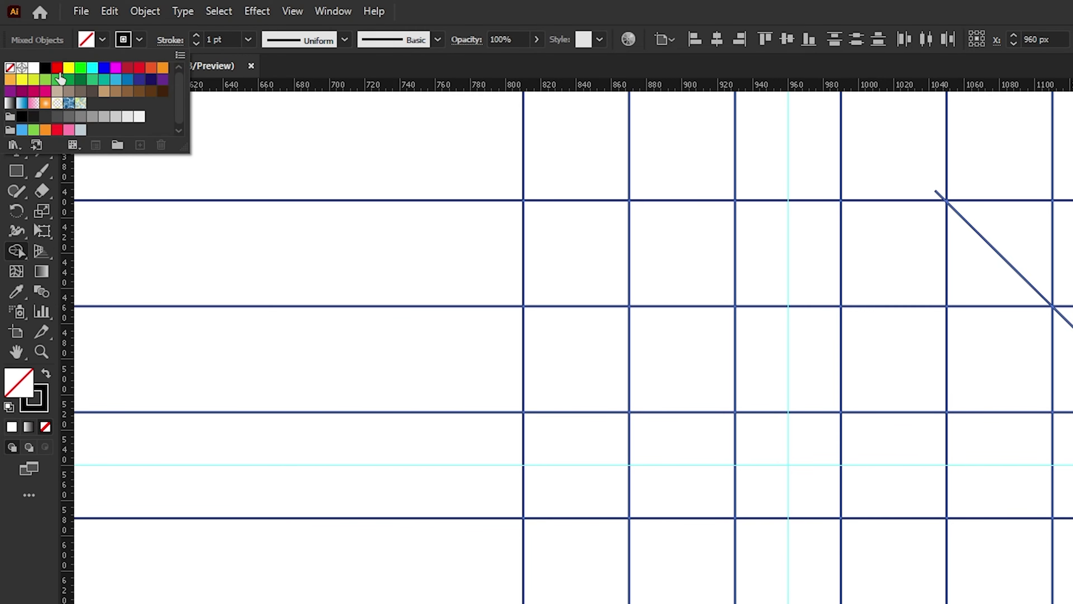
{"action": "left_click", "coordinate": [45, 67]}
{"action": "left_click", "coordinate": [102, 40]}
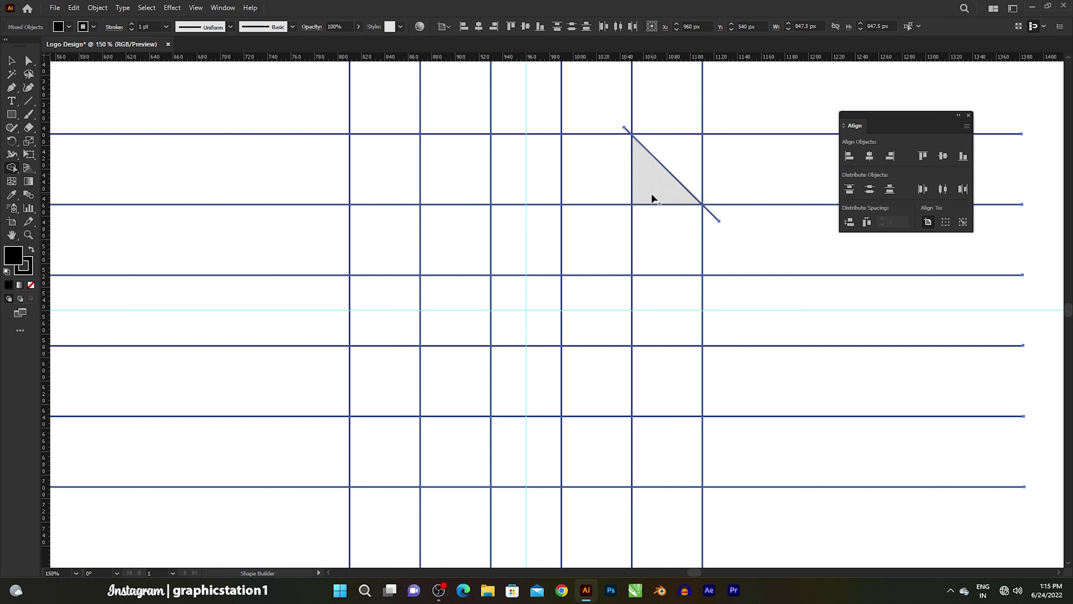
{"action": "left_click_drag", "start_coordinate": [656, 197], "coordinate": [656, 229]}
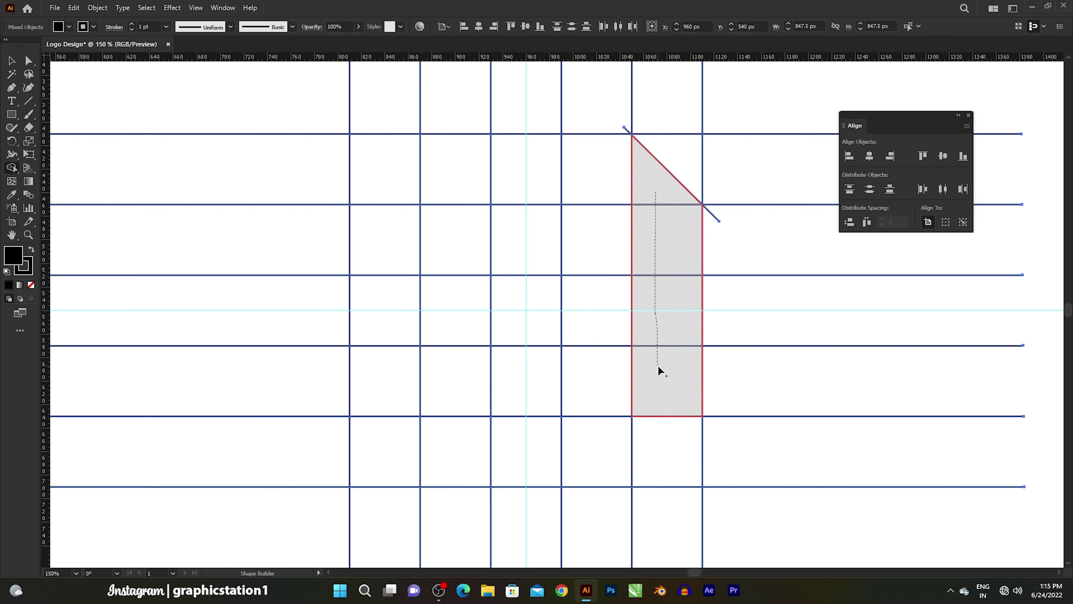
{"action": "mouse_move", "coordinate": [655, 252]}
{"action": "left_mouse_down"}
{"action": "mouse_move", "coordinate": [658, 367]}
{"action": "mouse_move", "coordinate": [546, 376]}
{"action": "left_mouse_up"}
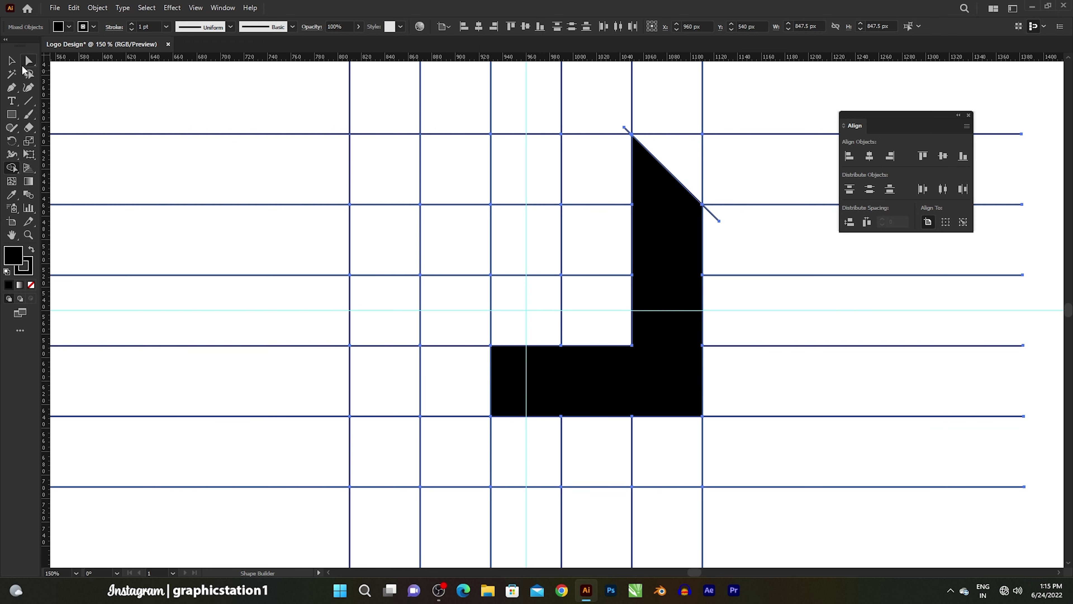
Cut the black L shape to the clipboard and select the remaining grid lines.
{"action": "left_click", "coordinate": [12, 60]}
{"action": "left_click", "coordinate": [351, 168]}
{"action": "mouse_move", "coordinate": [662, 259]}
{"action": "left_mouse_down"}
{"action": "mouse_move", "coordinate": [705, 266]}
{"action": "mouse_move", "coordinate": [668, 221]}
{"action": "left_mouse_up"}
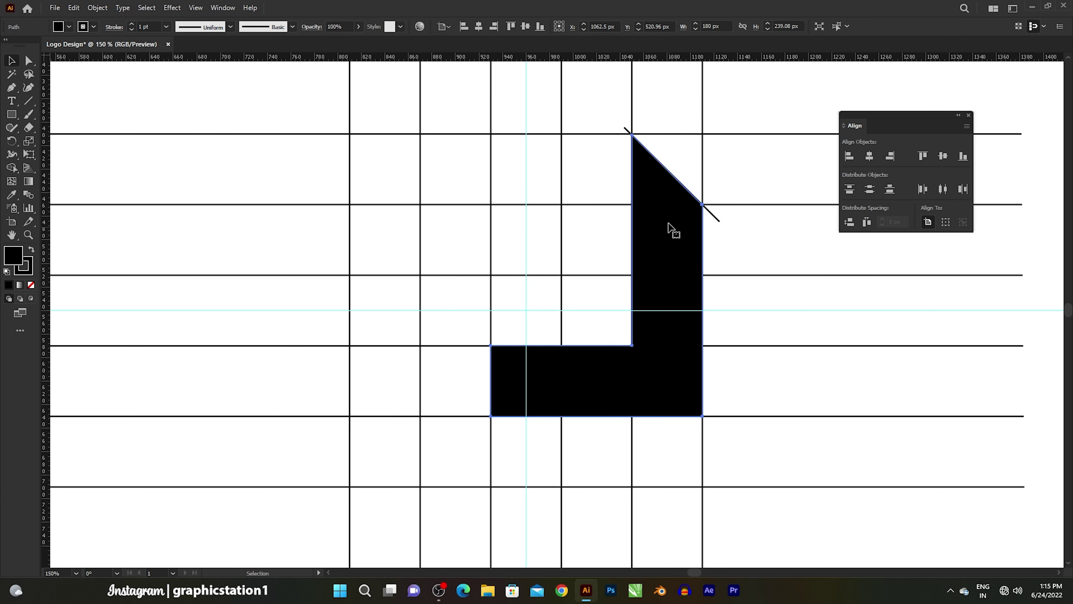
{"action": "left_click", "coordinate": [74, 7]}
{"action": "left_click", "coordinate": [81, 49]}
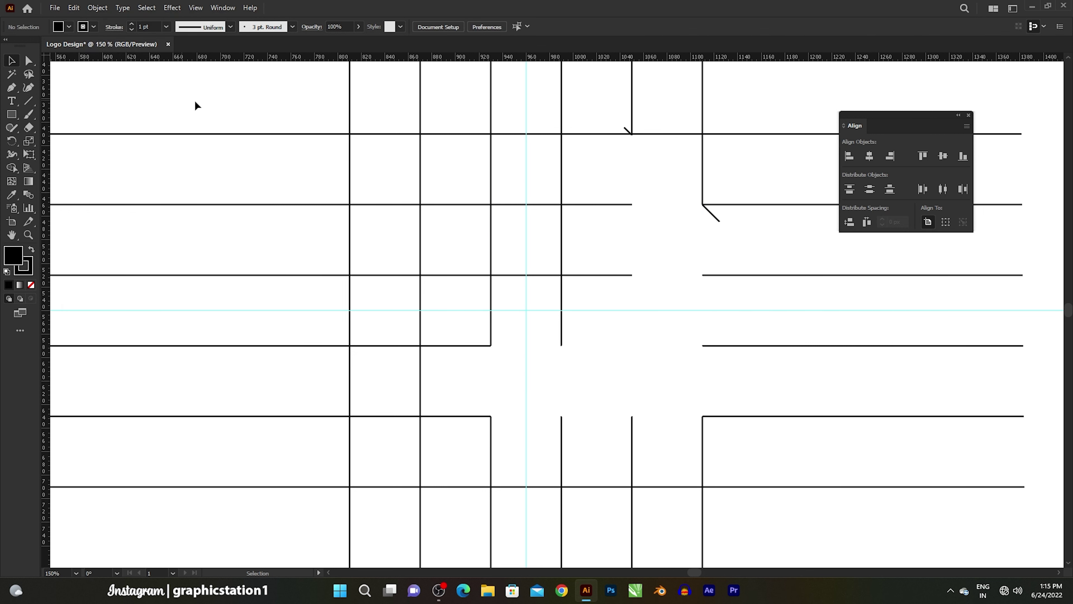
{"action": "left_click_drag", "start_coordinate": [220, 98], "coordinate": [803, 515]}
Delete the grid lines, paste the black L shape back in front, and select it.
{"action": "key", "text": "Delete"}
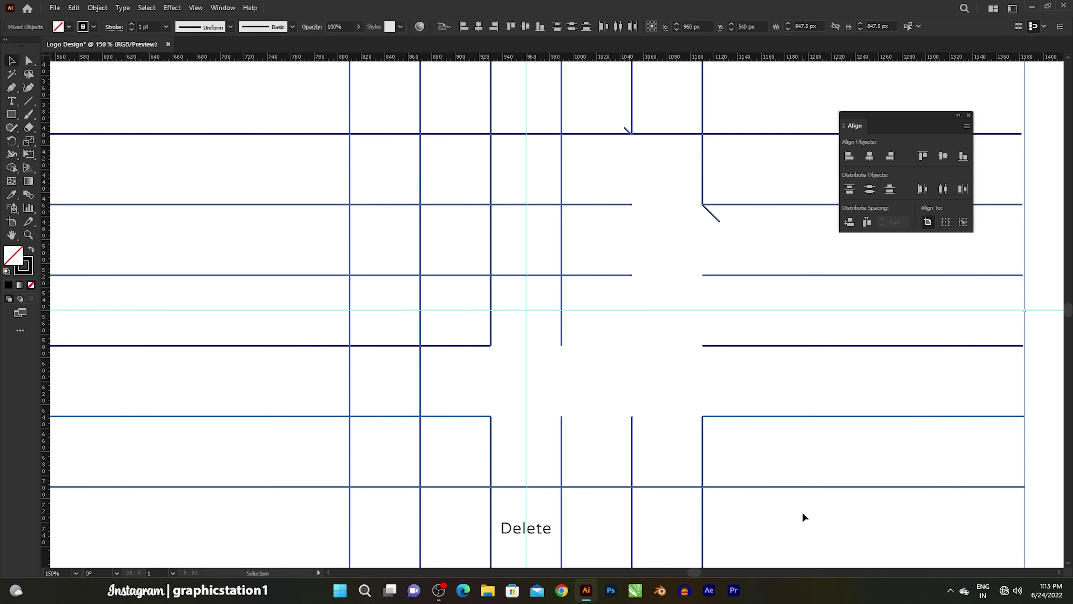
{"action": "left_click", "coordinate": [73, 7]}
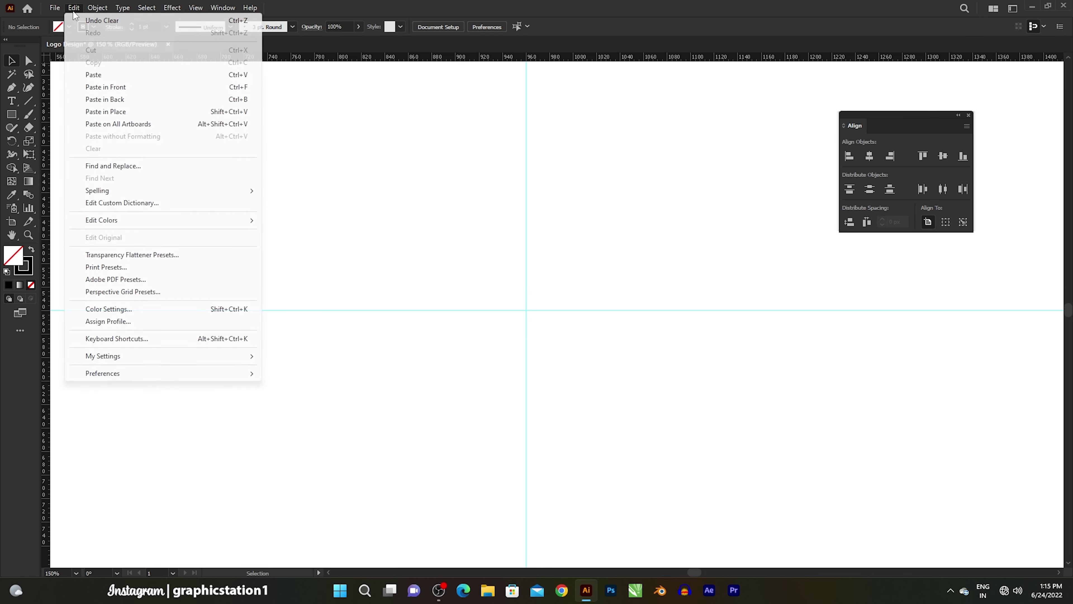
{"action": "left_click", "coordinate": [77, 85]}
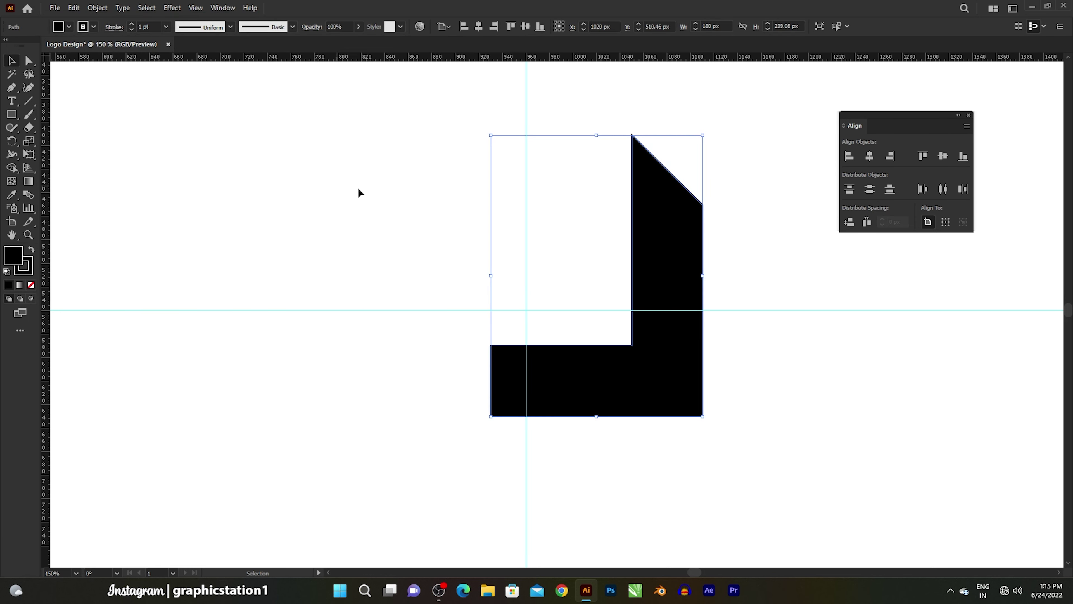
{"action": "left_click", "coordinate": [551, 294]}
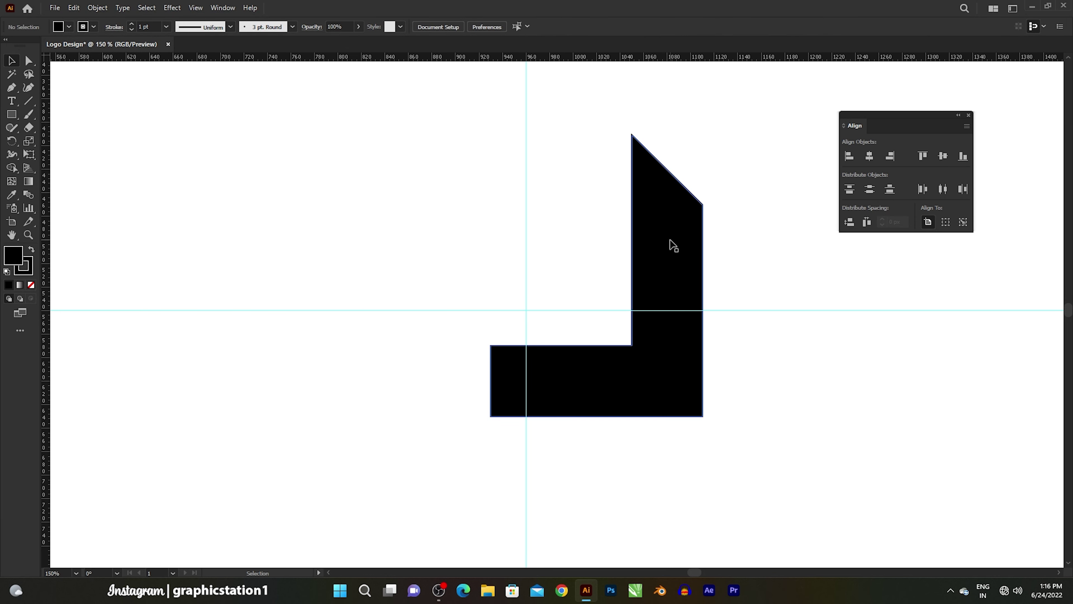
{"action": "left_click", "coordinate": [674, 247]}
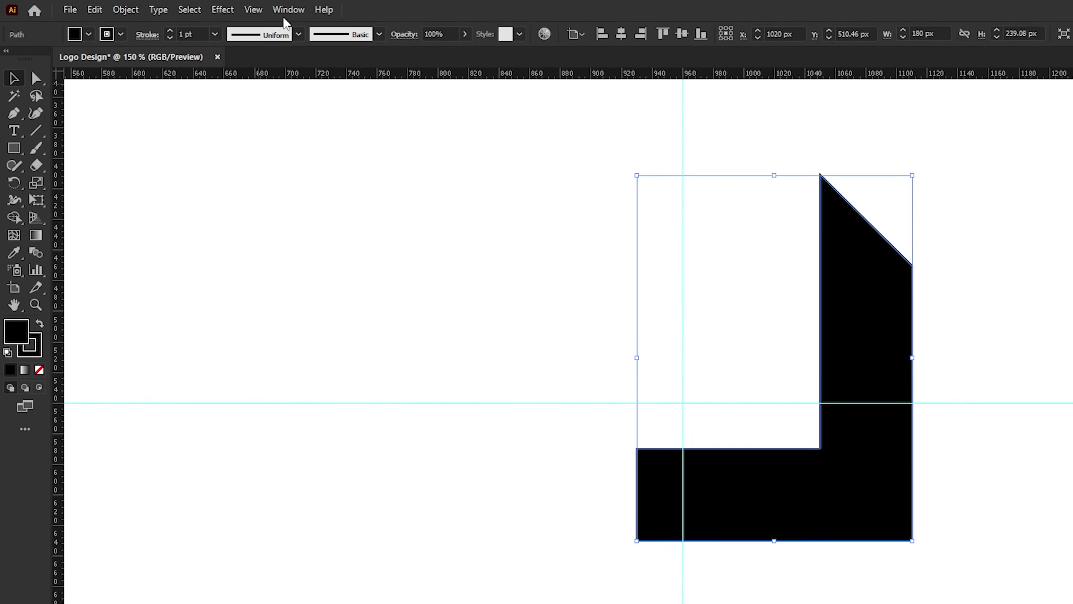
{"action": "left_click", "coordinate": [223, 8]}
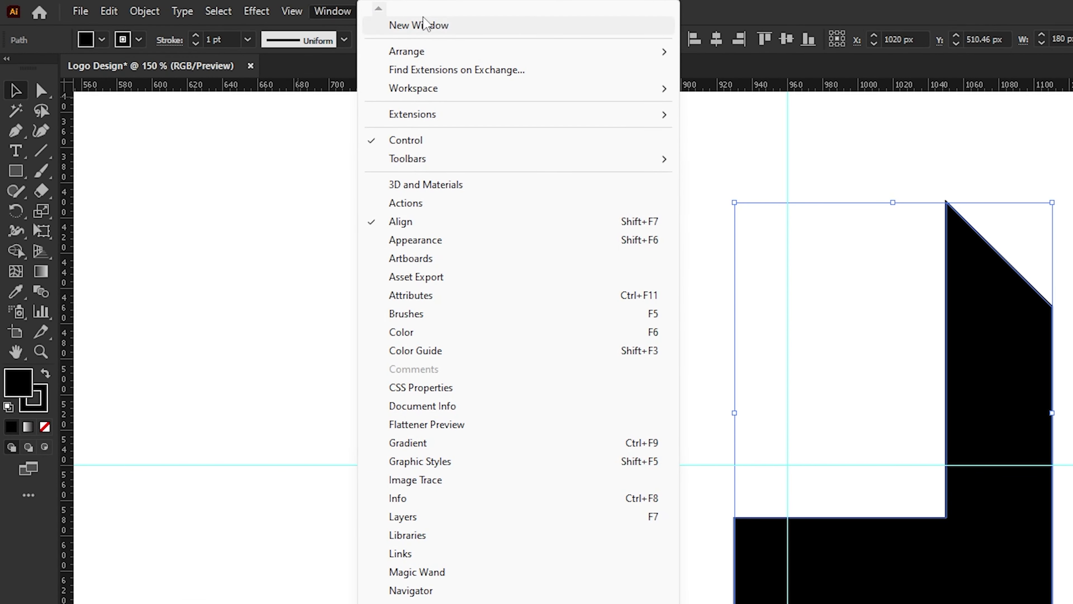
Apply the White, Black preset gradient to the L shape.
{"action": "left_click", "coordinate": [421, 444]}
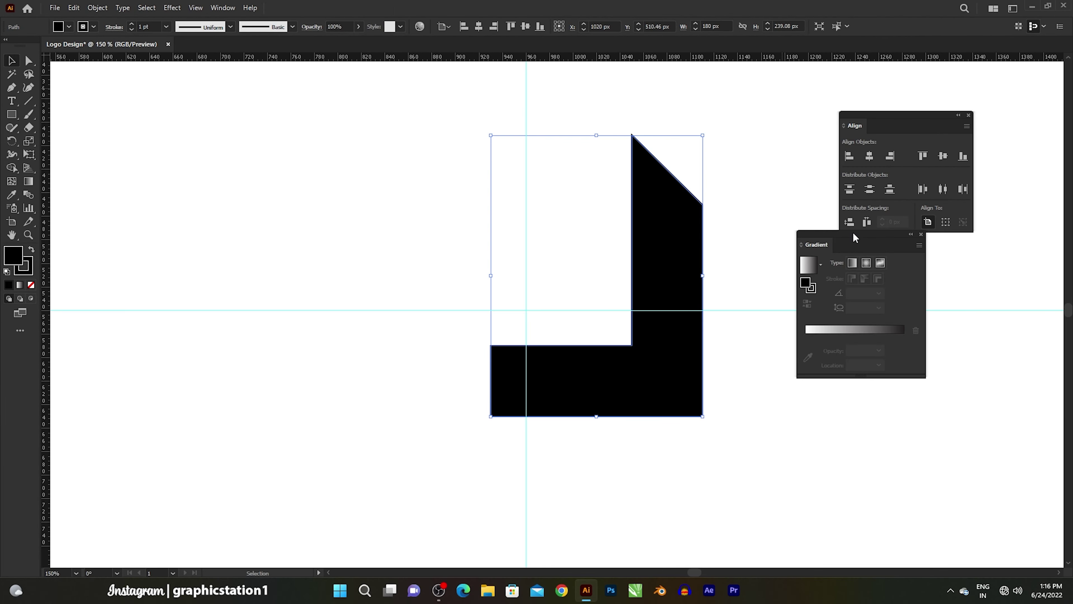
{"action": "left_click_drag", "start_coordinate": [852, 232], "coordinate": [813, 271]}
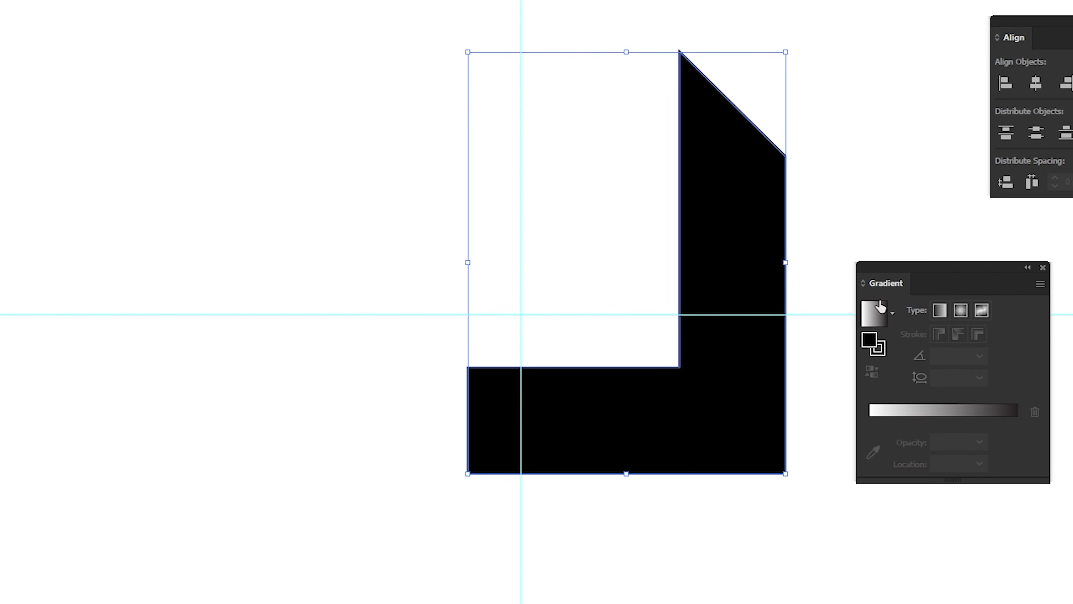
{"action": "left_click", "coordinate": [891, 312]}
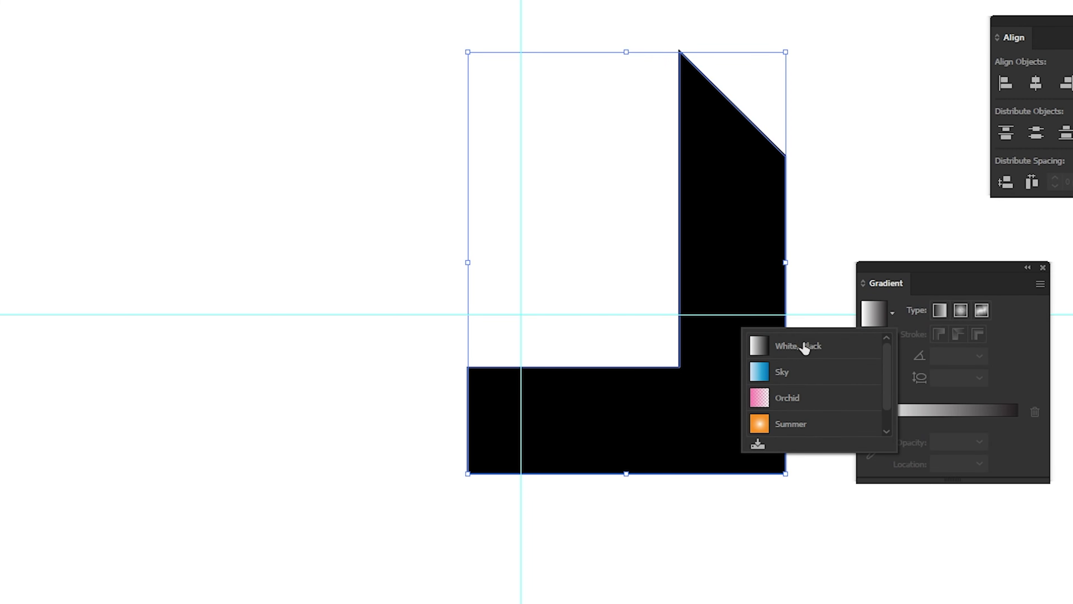
{"action": "left_click", "coordinate": [817, 346]}
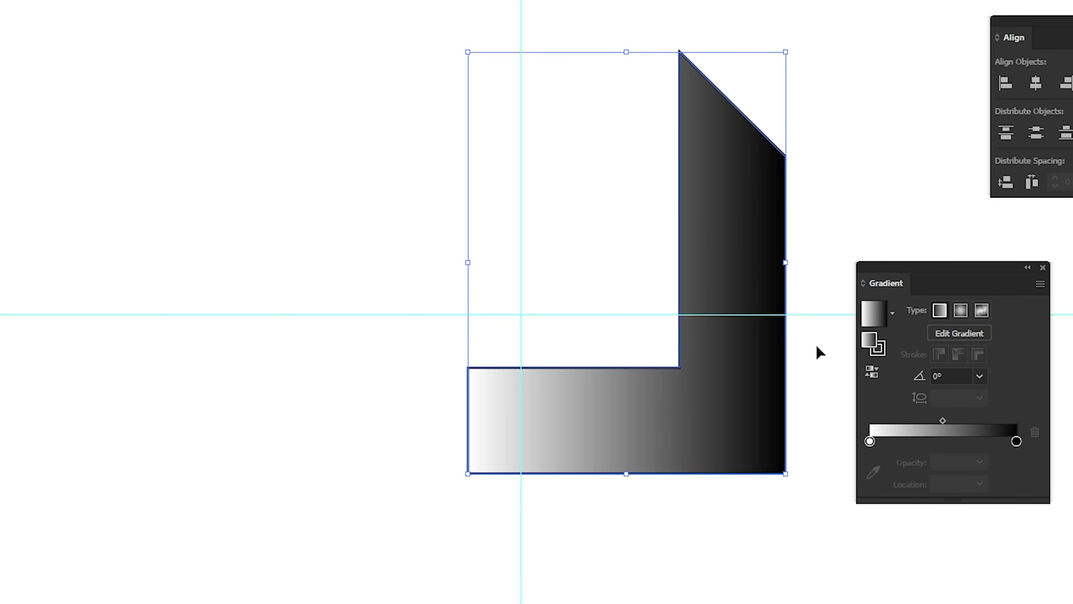
Change the white gradient stop to cyan from the swatches.
{"action": "left_click", "coordinate": [1016, 442]}
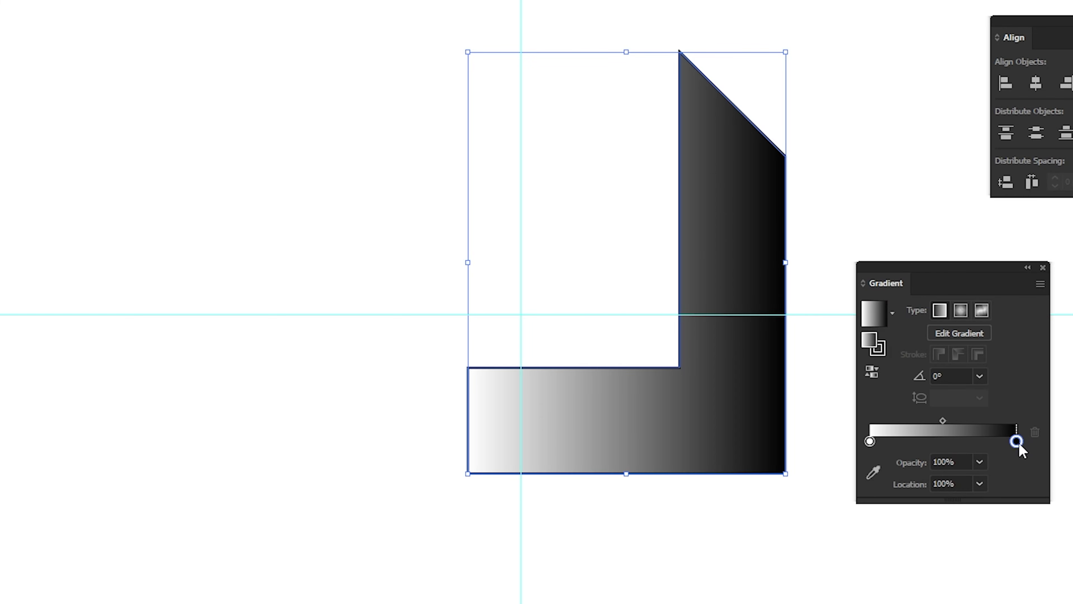
{"action": "double_click", "coordinate": [1017, 442]}
{"action": "left_click", "coordinate": [800, 530]}
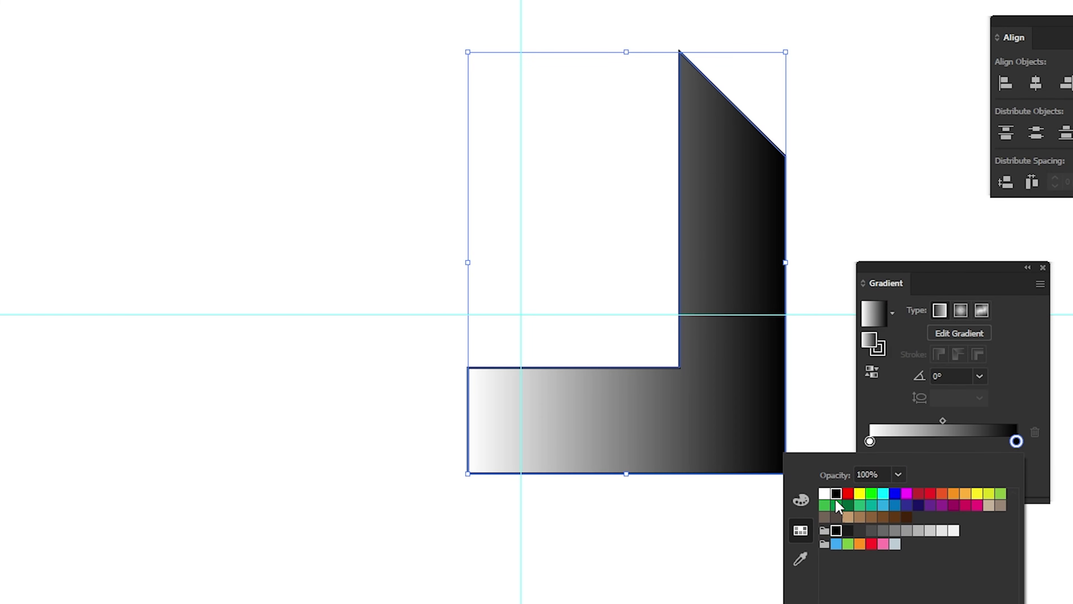
{"action": "left_click", "coordinate": [869, 441]}
{"action": "double_click", "coordinate": [869, 442]}
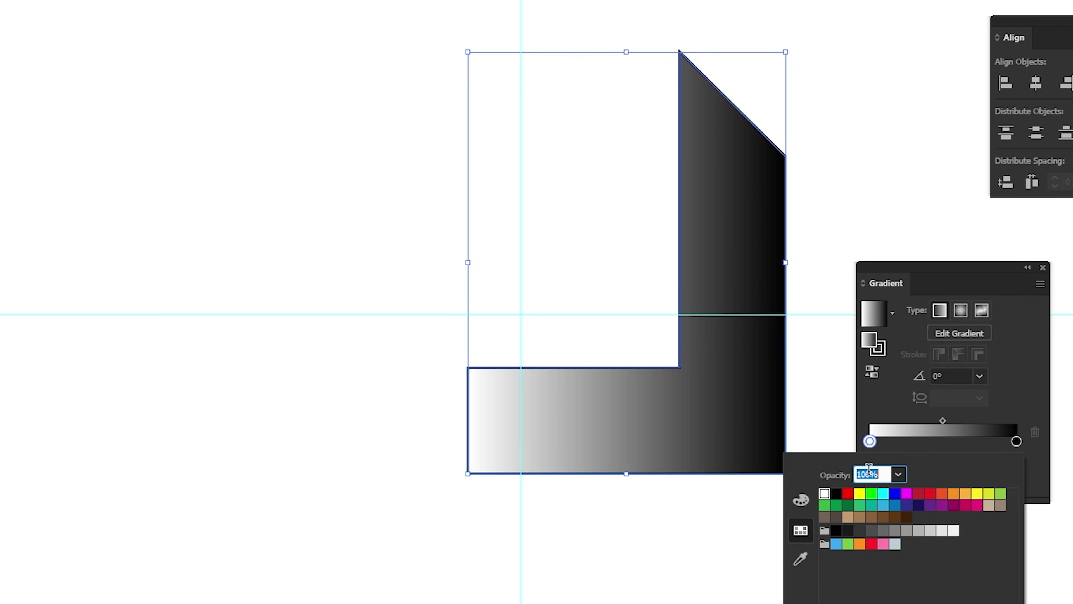
{"action": "left_click", "coordinate": [884, 493]}
{"action": "key", "text": "Escape"}
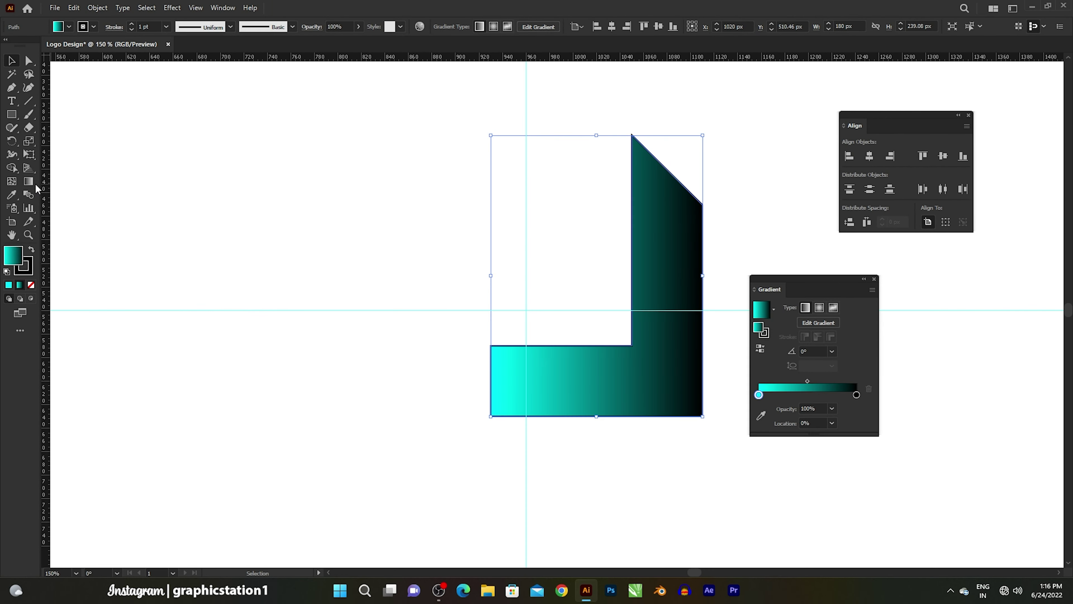
Drag the gradient diagonally so cyan sits at the top-right.
{"action": "left_click", "coordinate": [28, 181]}
{"action": "mouse_move", "coordinate": [503, 413]}
{"action": "left_mouse_down"}
{"action": "mouse_move", "coordinate": [702, 206]}
{"action": "mouse_move", "coordinate": [719, 222]}
{"action": "left_mouse_up"}
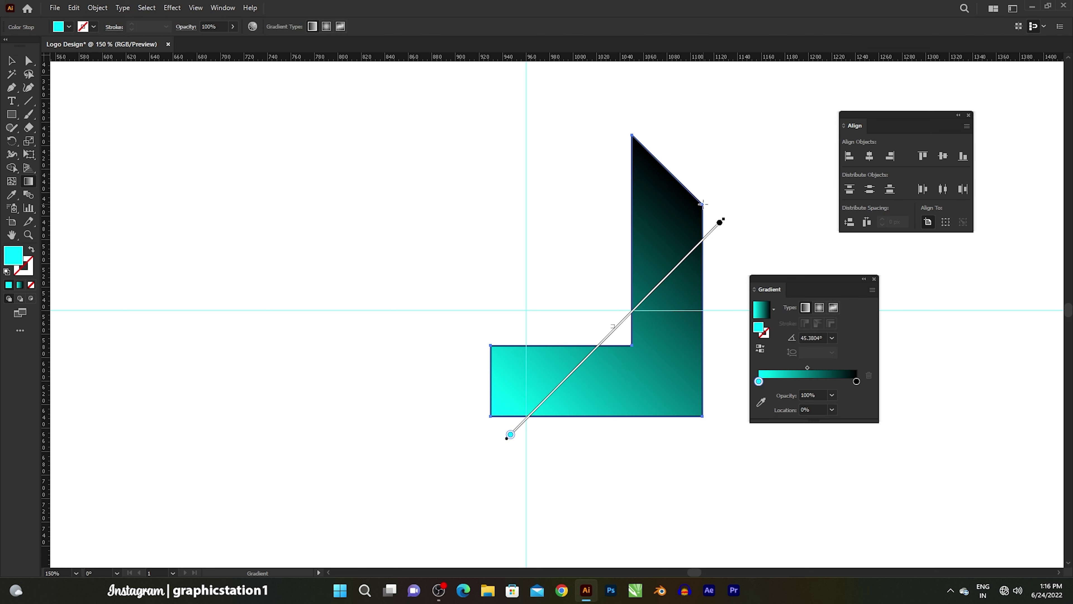
{"action": "left_click_drag", "start_coordinate": [702, 204], "coordinate": [490, 415]}
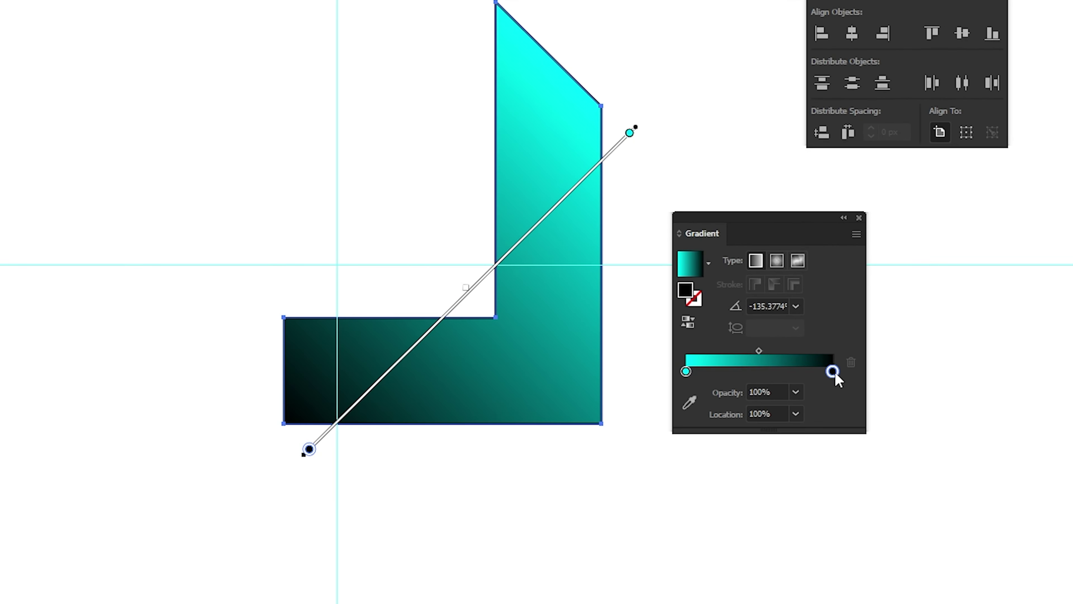
Recolour the dark stop navy (R 27, G 20, B 50) and run the gradient horizontally, navy left.
{"action": "double_click", "coordinate": [856, 381]}
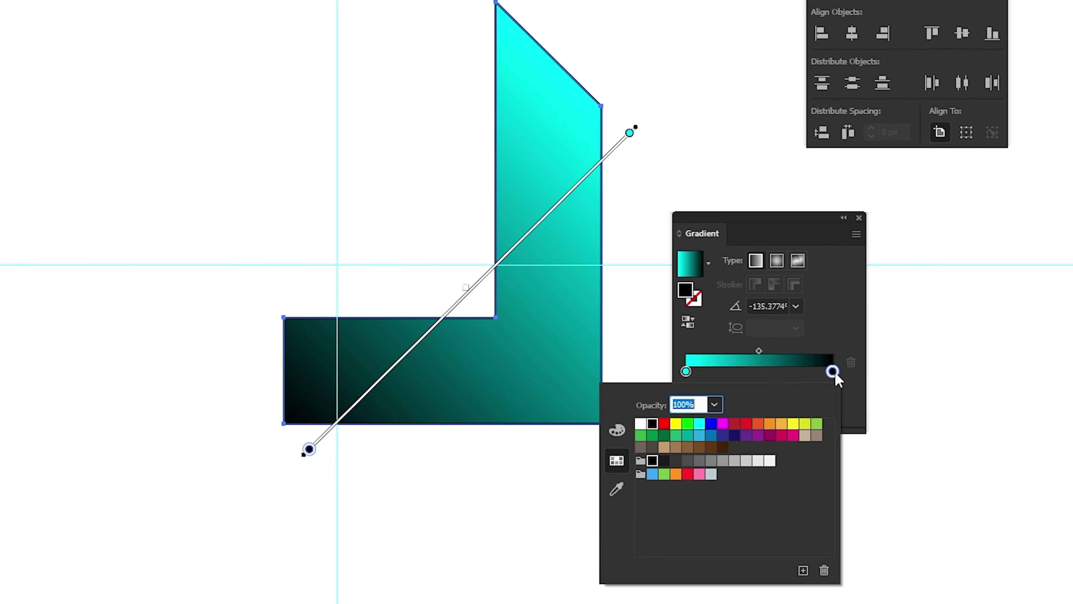
{"action": "left_click", "coordinate": [616, 436]}
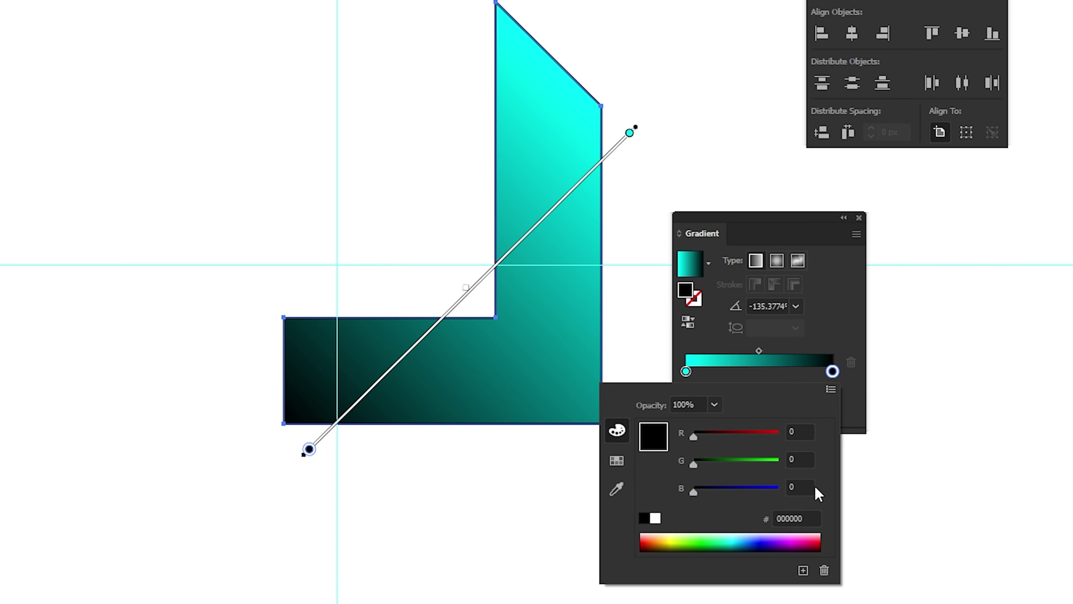
{"action": "left_click", "coordinate": [802, 487]}
{"action": "type", "text": "5"}
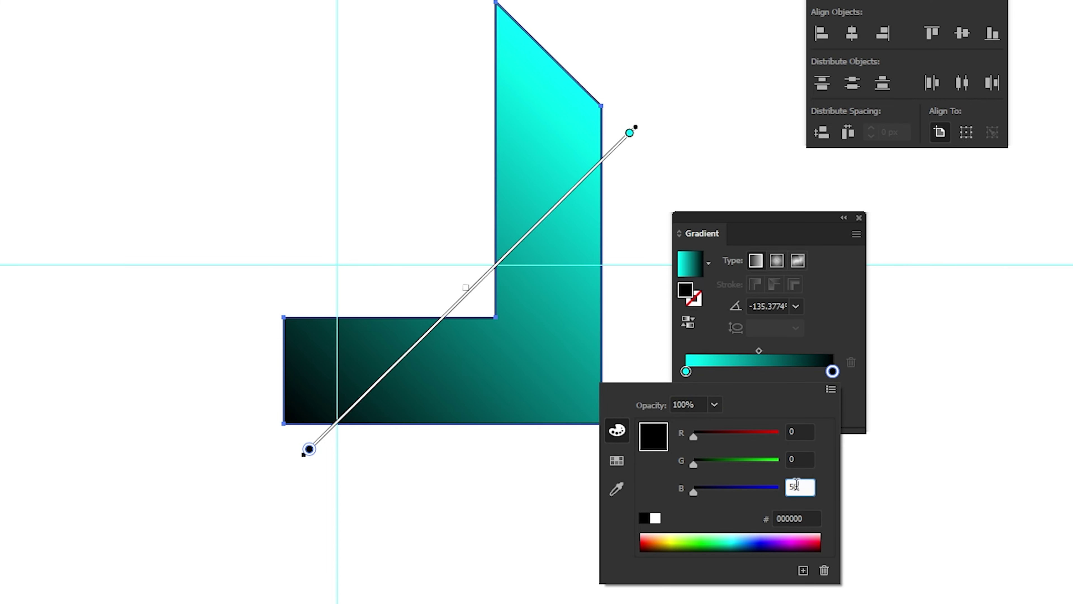
{"action": "type", "text": "0"}
{"action": "left_click", "coordinate": [790, 459]}
{"action": "type", "text": "2"}
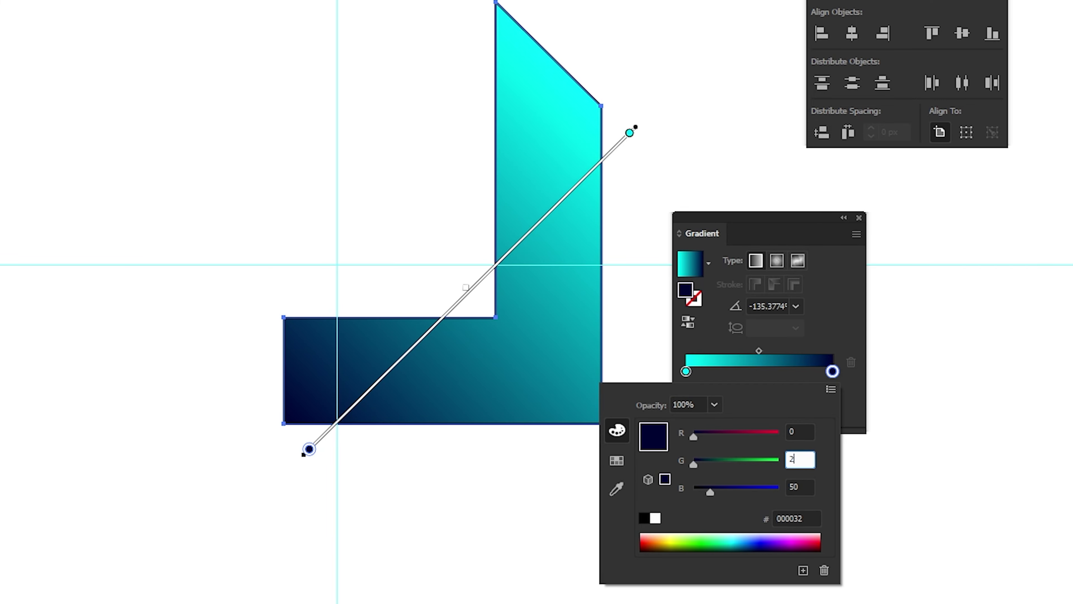
{"action": "type", "text": "0"}
{"action": "left_click", "coordinate": [782, 431]}
{"action": "type", "text": "27"}
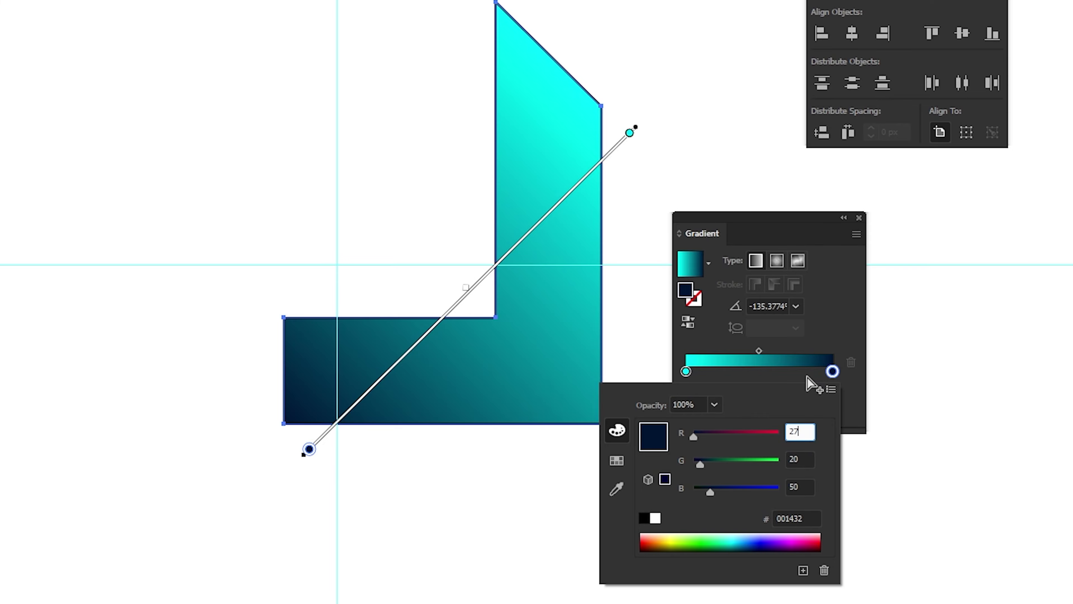
{"action": "key", "text": "Return"}
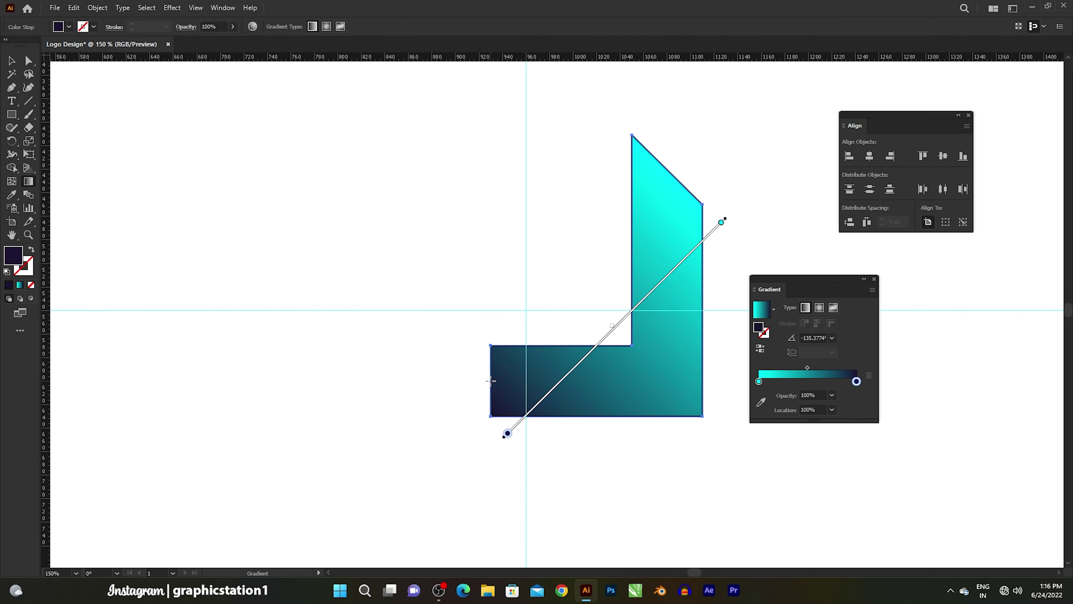
{"action": "left_click_drag", "start_coordinate": [490, 380], "coordinate": [701, 382]}
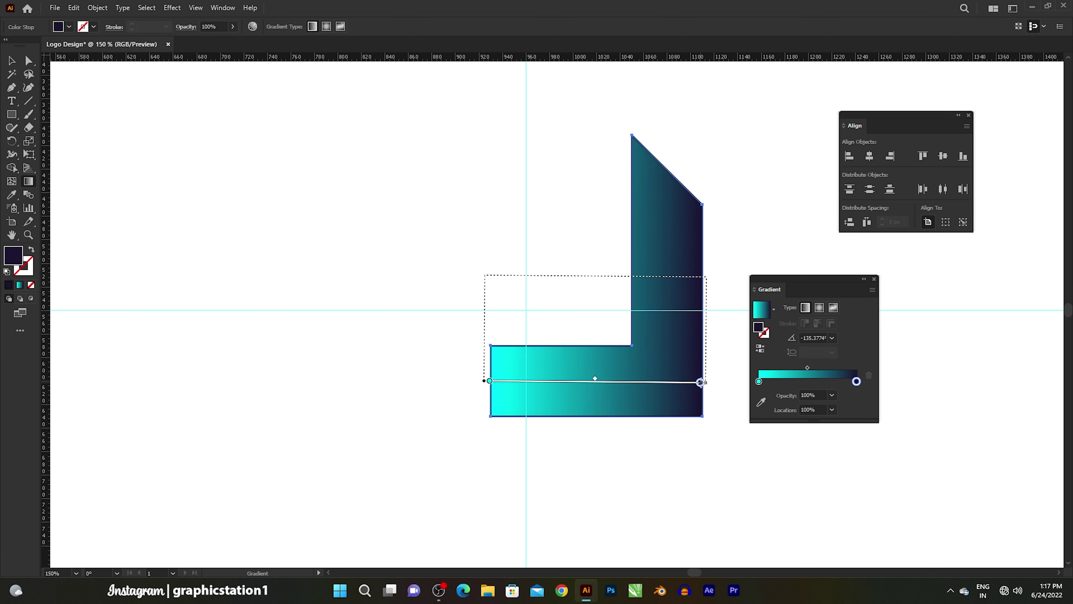
{"action": "left_click_drag", "start_coordinate": [710, 379], "coordinate": [485, 379]}
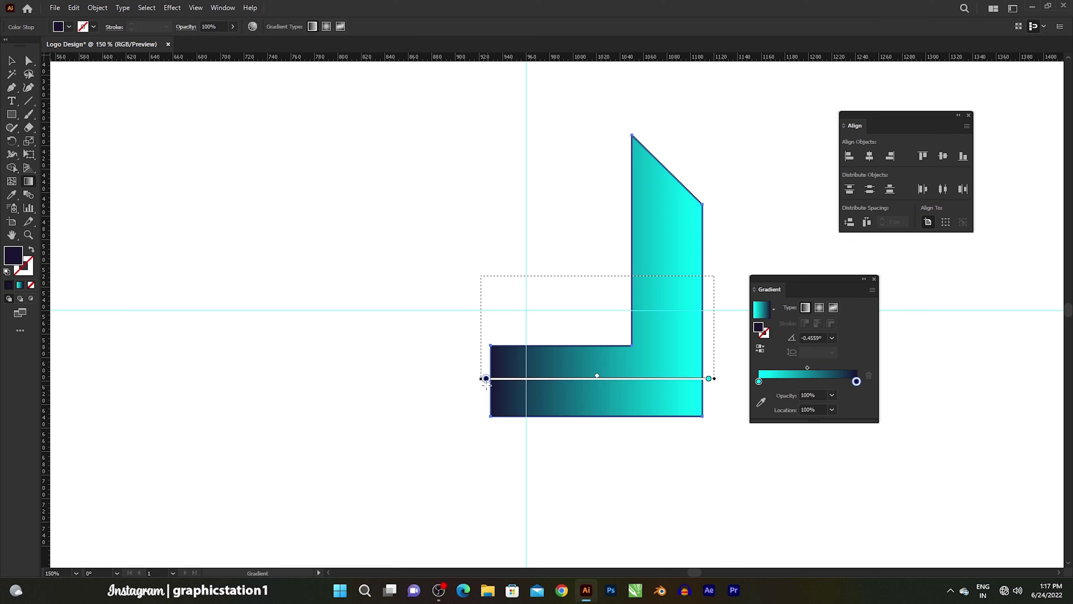
Set the L-shaped piece's stroke to None.
{"action": "key", "text": "v"}
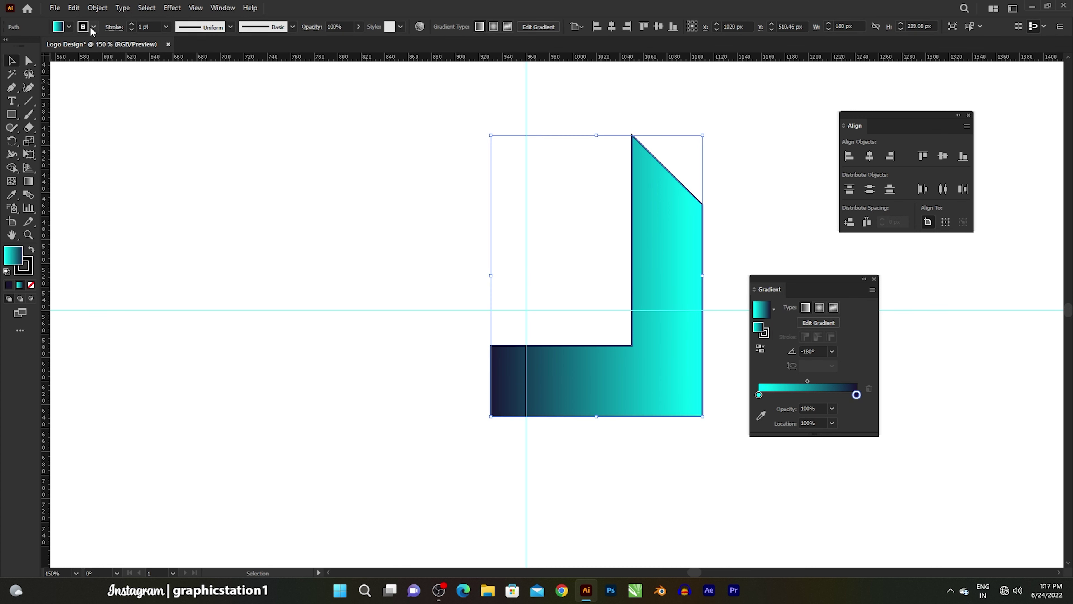
{"action": "left_click", "coordinate": [93, 28]}
{"action": "left_click", "coordinate": [8, 45]}
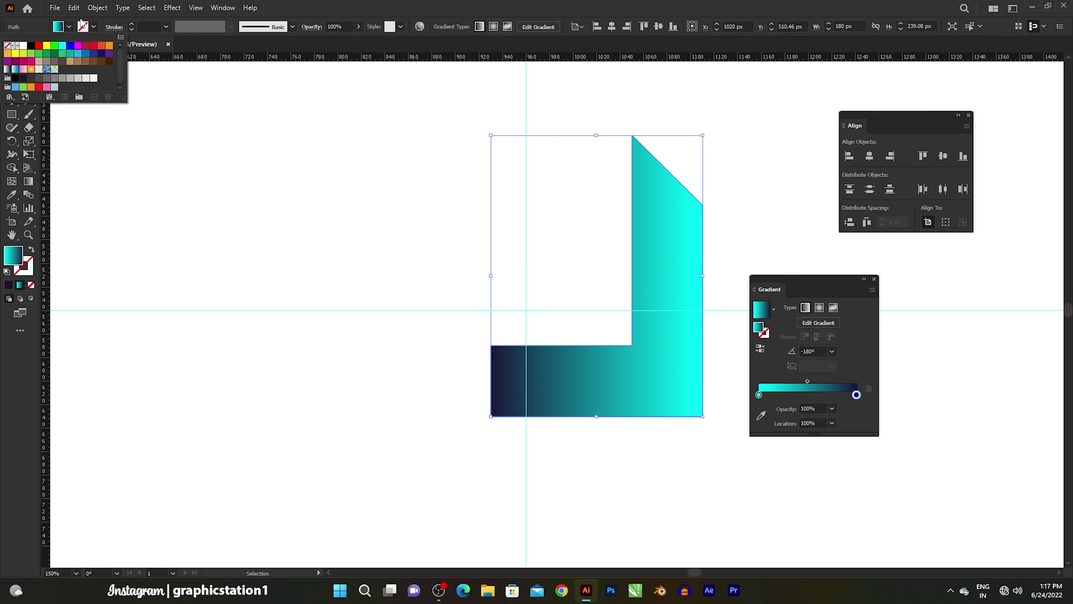
{"action": "left_click", "coordinate": [232, 169]}
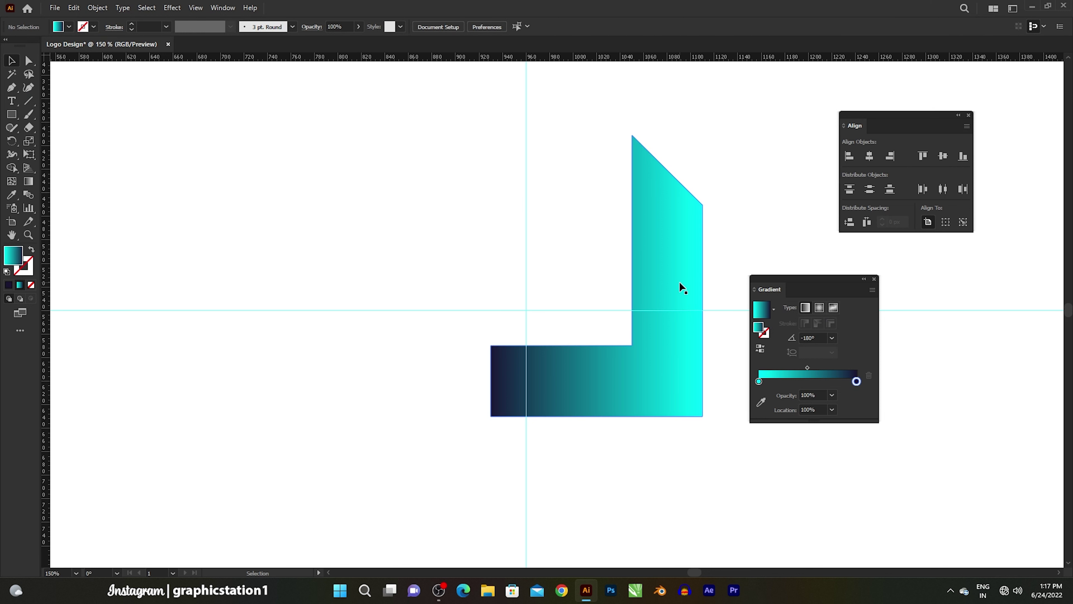
{"action": "left_click", "coordinate": [670, 262]}
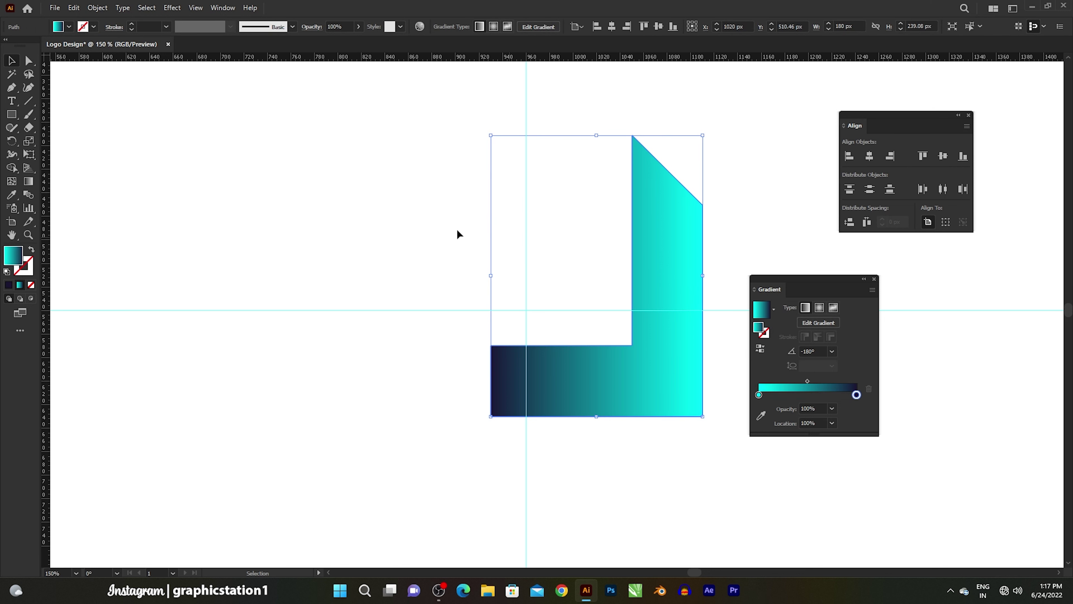
Make three 90° rotated copies around the guide intersection to close the square loop.
{"action": "left_click", "coordinate": [11, 141]}
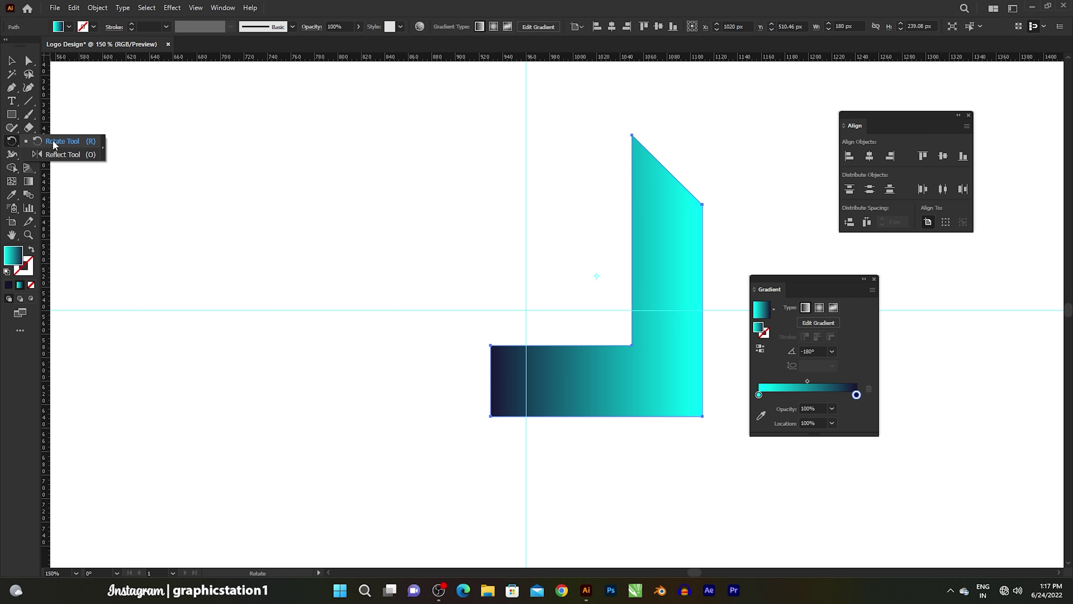
{"action": "left_click", "coordinate": [58, 143]}
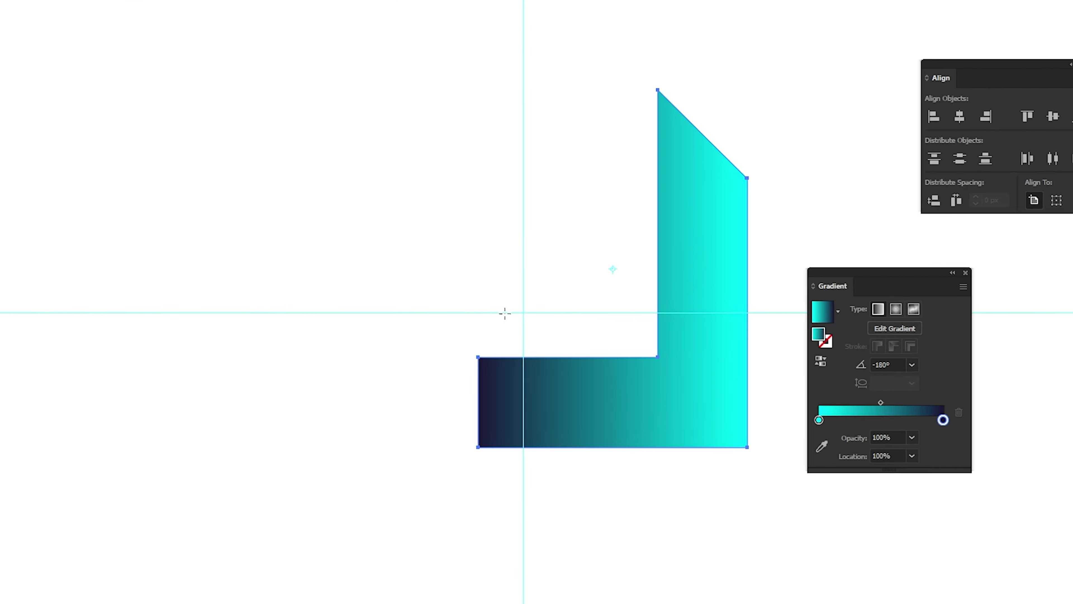
{"action": "left_click", "coordinate": [520, 314], "text": "alt"}
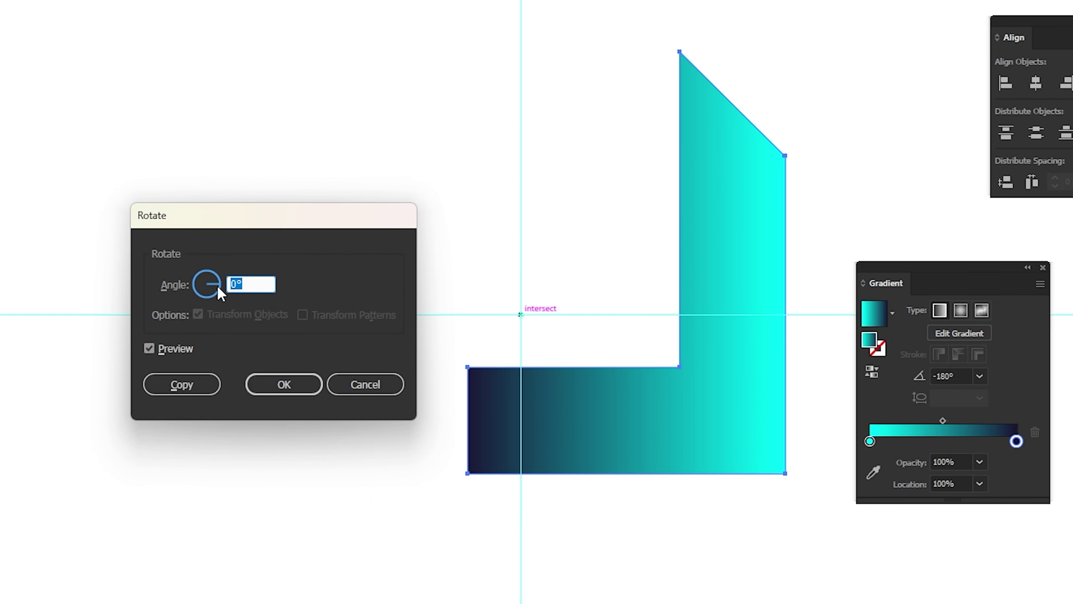
{"action": "type", "text": "90"}
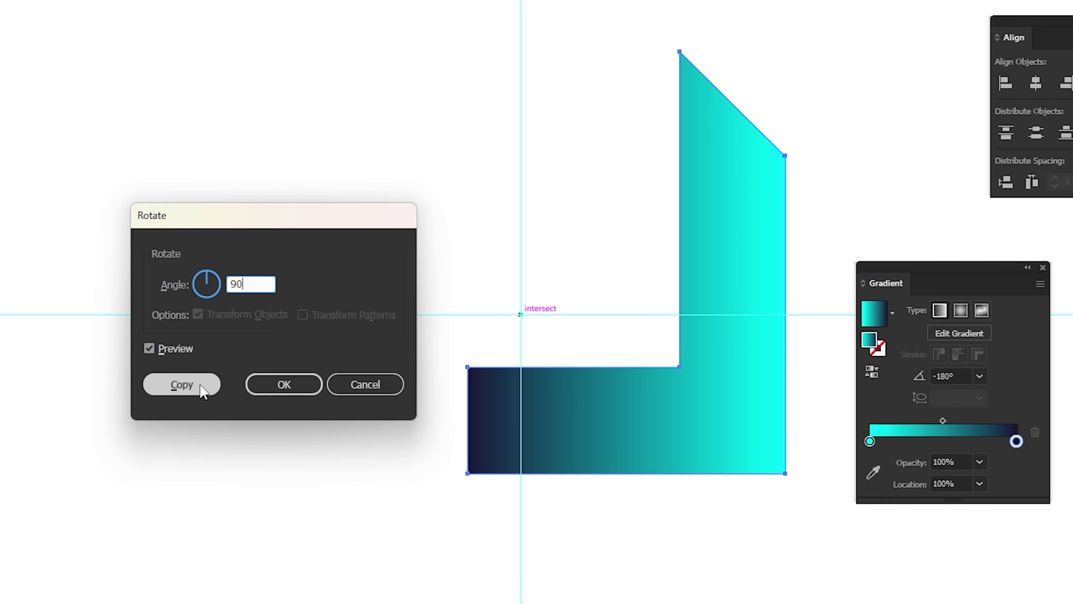
{"action": "left_click", "coordinate": [202, 386]}
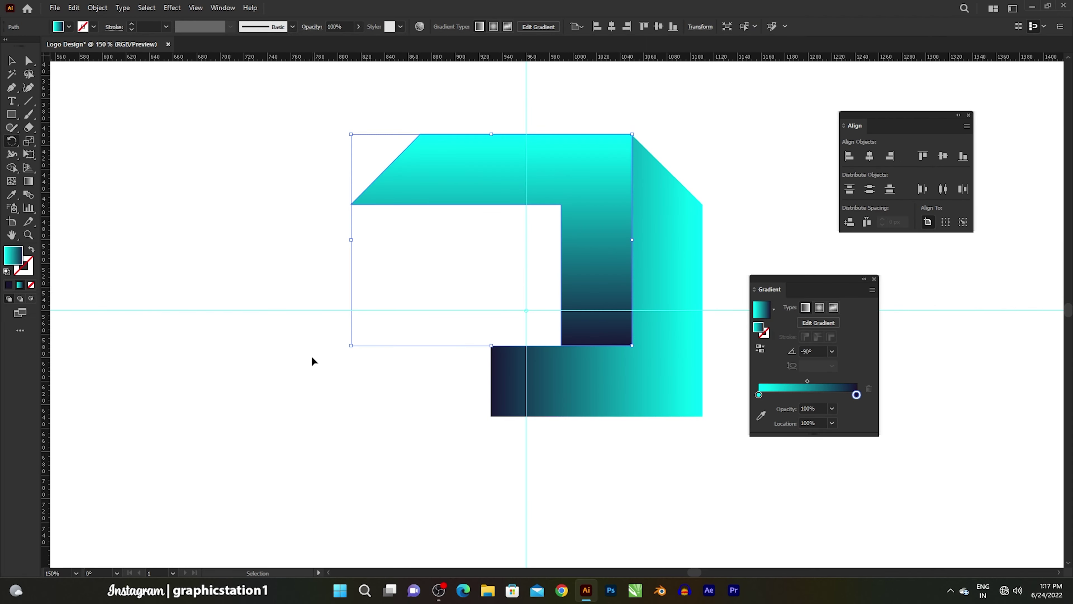
{"action": "key", "text": "ctrl+d"}
{"action": "key", "text": "ctrl+d"}
{"action": "key", "text": "ctrl+d"}
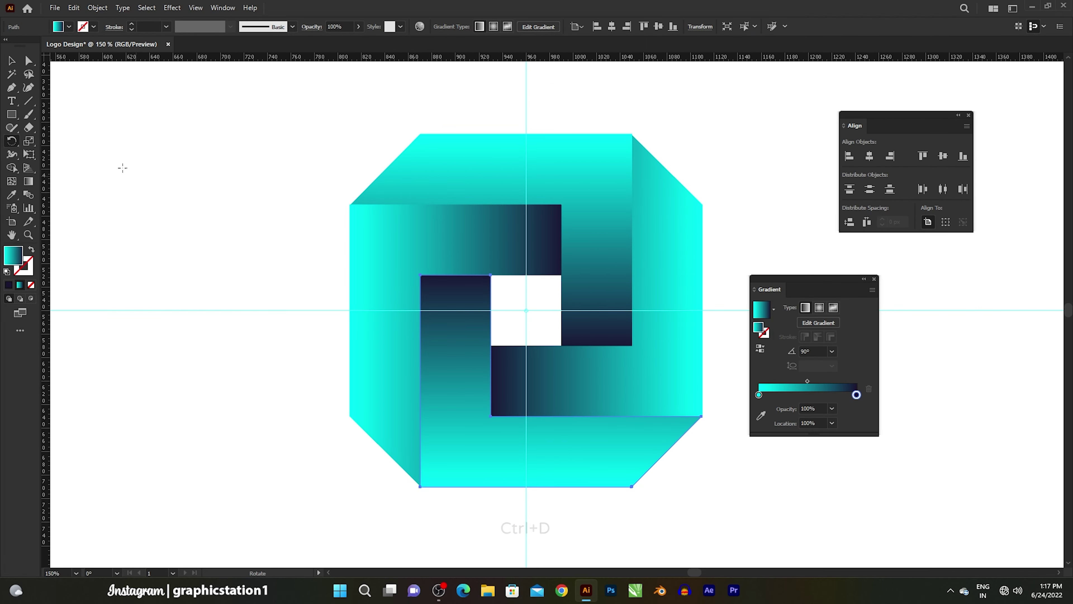
{"action": "left_click", "coordinate": [12, 60]}
{"action": "left_click", "coordinate": [225, 161]}
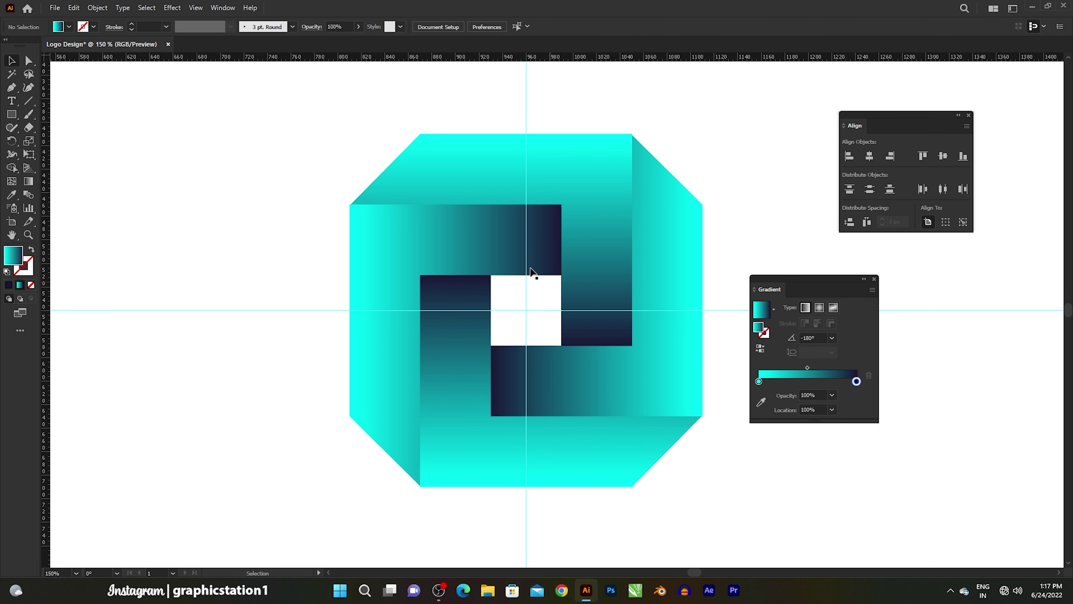
Rotate all four logo pieces by 45° so the square loop becomes a diamond.
{"action": "left_click_drag", "start_coordinate": [367, 132], "coordinate": [665, 500]}
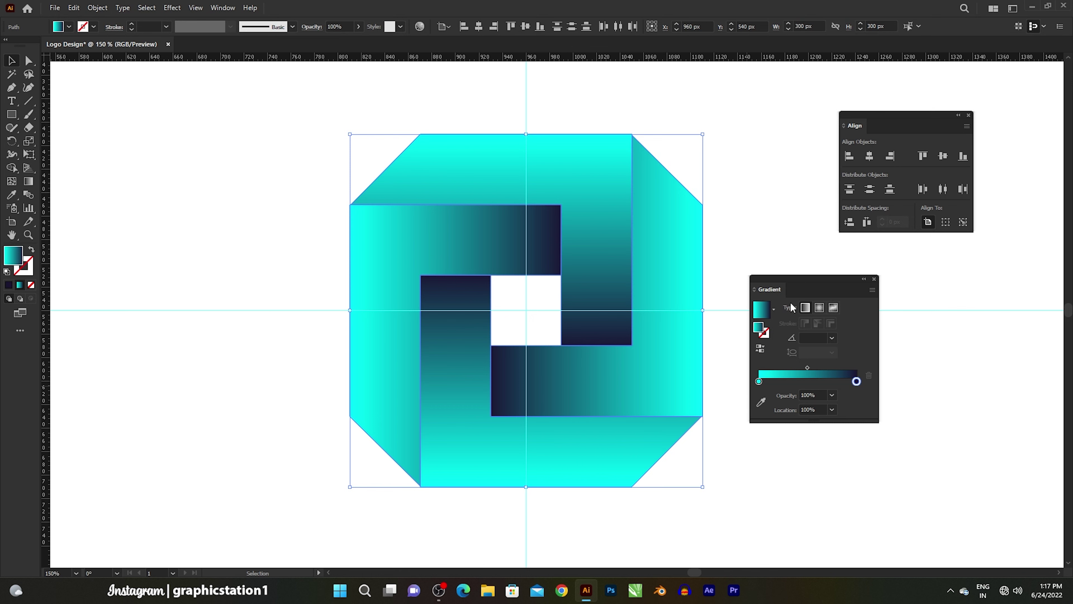
{"action": "left_click_drag", "start_coordinate": [804, 285], "coordinate": [944, 259]}
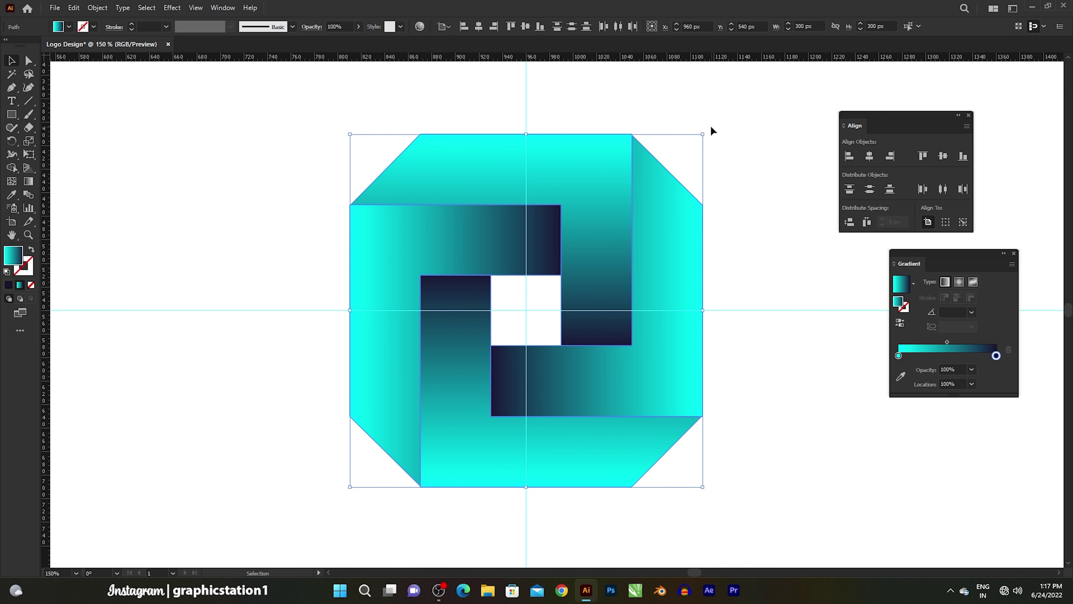
{"action": "mouse_move", "coordinate": [708, 132]}
{"action": "left_mouse_down"}
{"action": "mouse_move", "coordinate": [798, 345]}
{"action": "mouse_move", "coordinate": [801, 334]}
{"action": "left_mouse_up"}
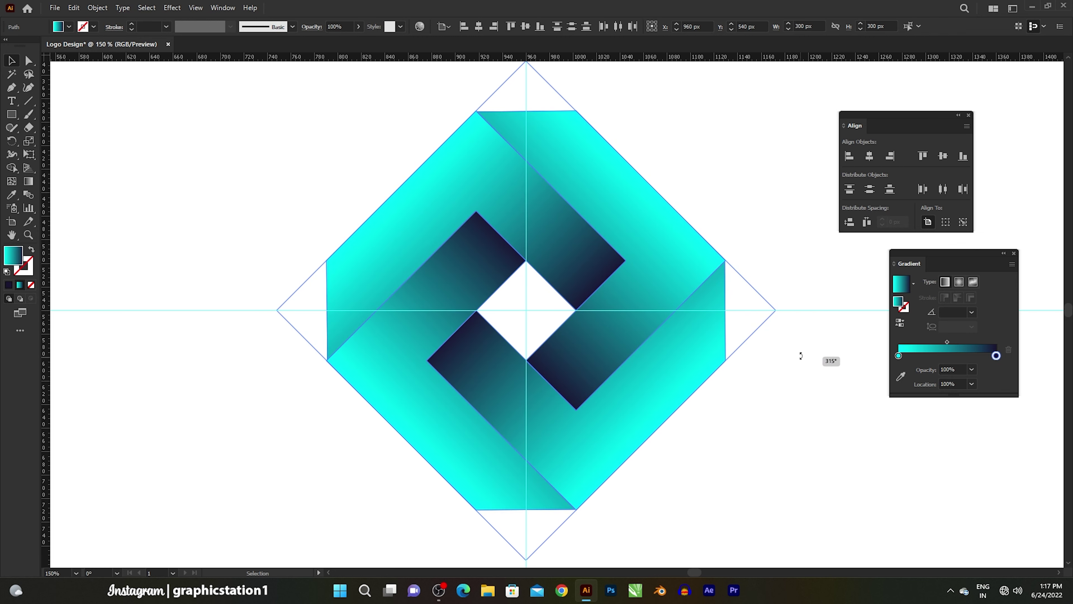
{"action": "left_click", "coordinate": [787, 405]}
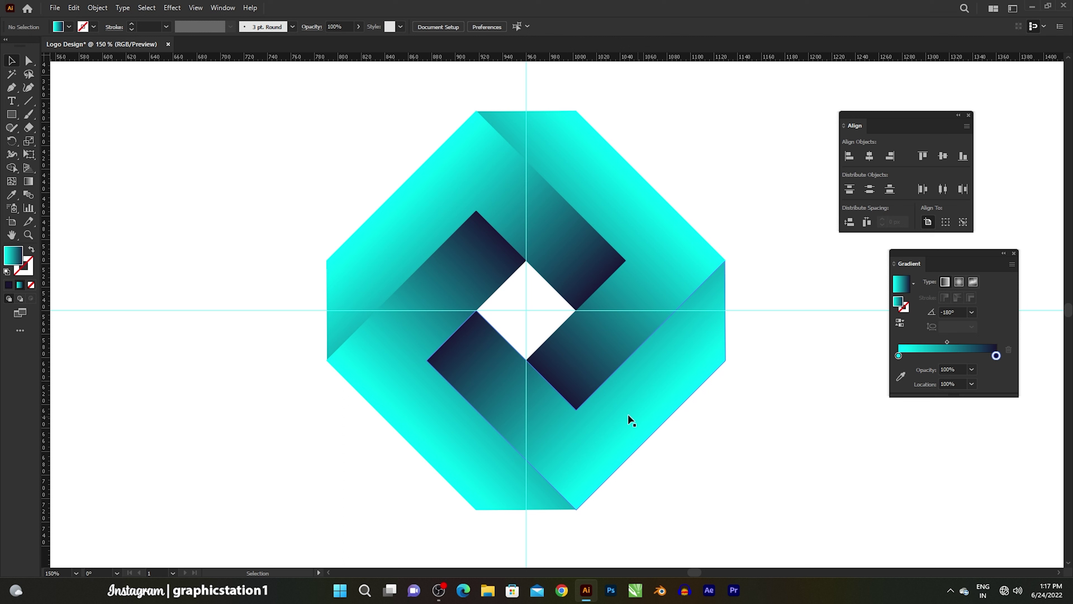
Shift the lower-right piece's gradient midpoint slightly toward the navy end.
{"action": "left_click", "coordinate": [591, 441]}
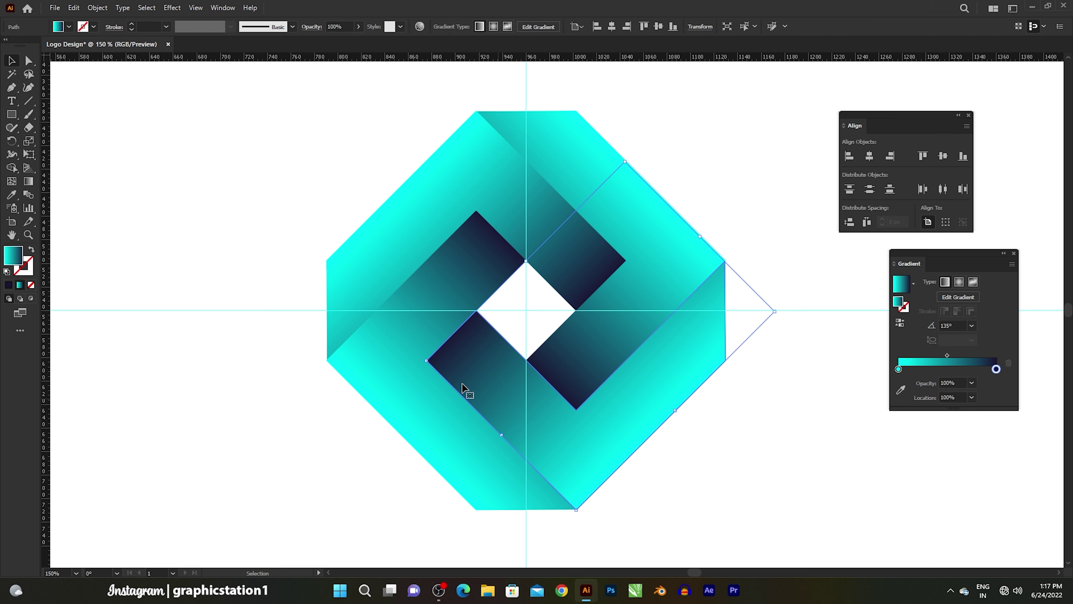
{"action": "left_click", "coordinate": [26, 182]}
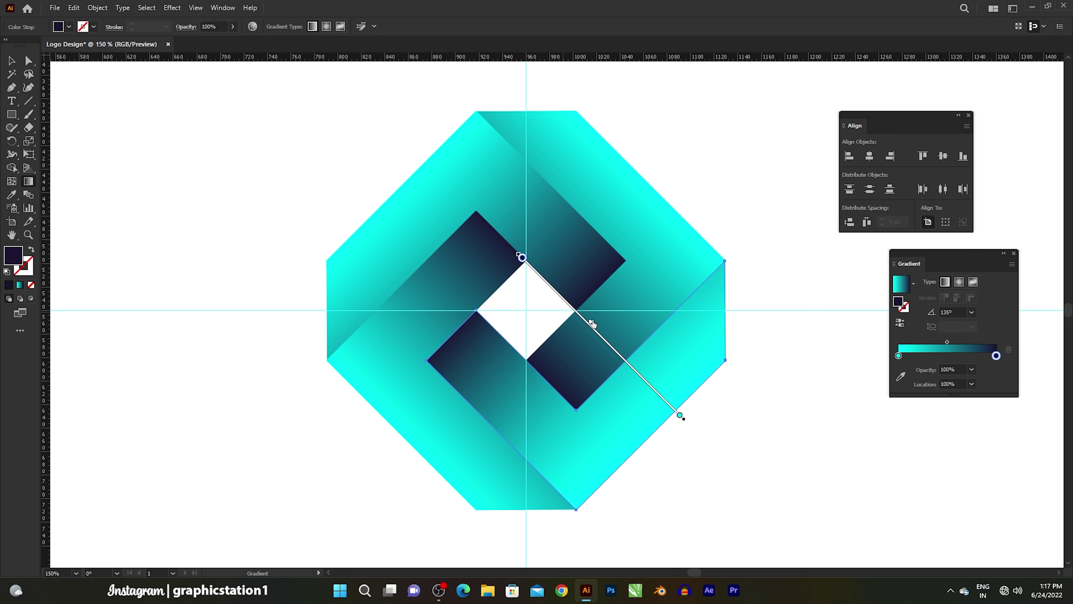
{"action": "left_click_drag", "start_coordinate": [592, 324], "coordinate": [590, 322]}
{"action": "left_click", "coordinate": [11, 60]}
{"action": "left_click", "coordinate": [242, 176]}
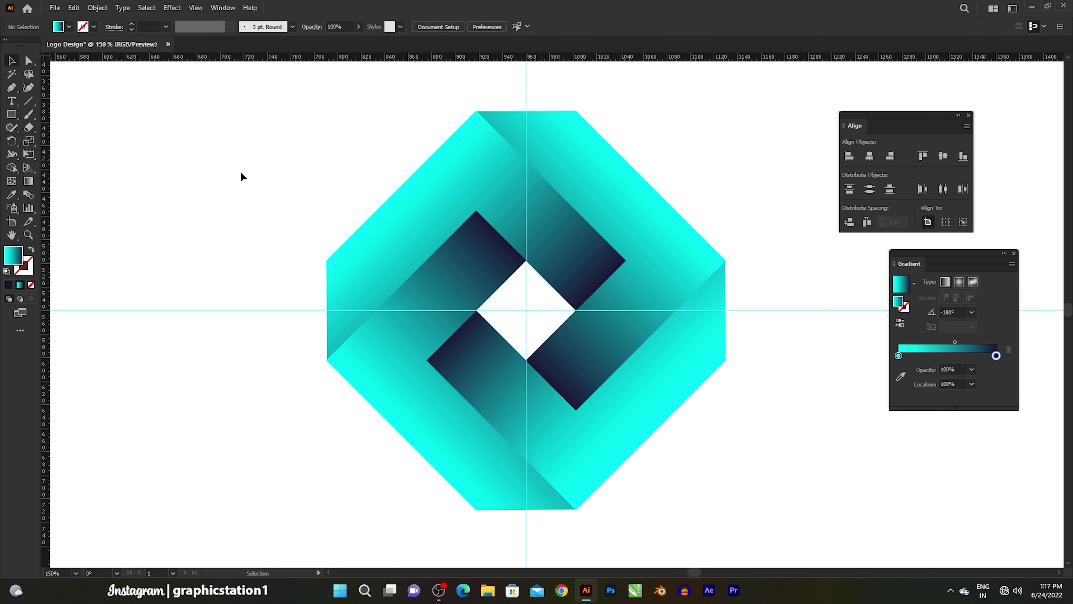
Check the gradients on the upper-right and upper-left logo pieces with the Gradient tool.
{"action": "left_click", "coordinate": [625, 286]}
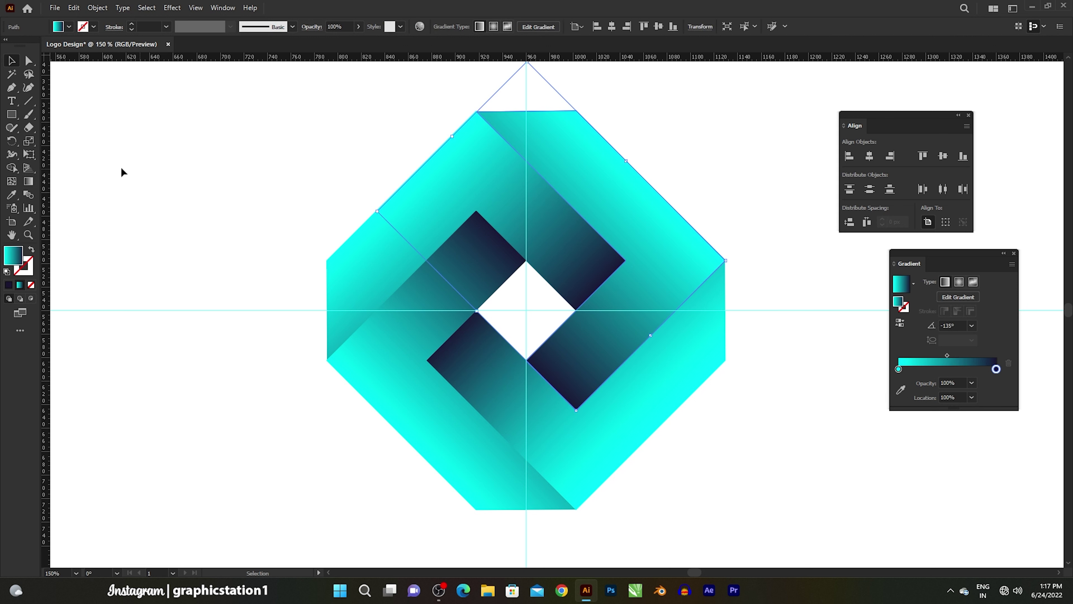
{"action": "left_click", "coordinate": [30, 180]}
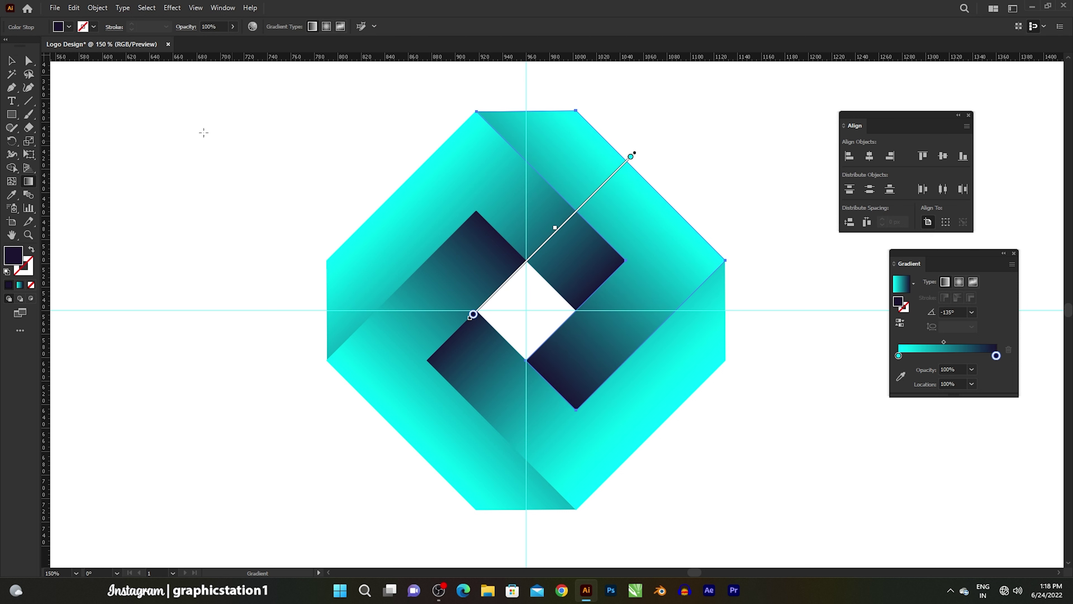
{"action": "key", "text": "v"}
{"action": "left_click", "coordinate": [476, 196]}
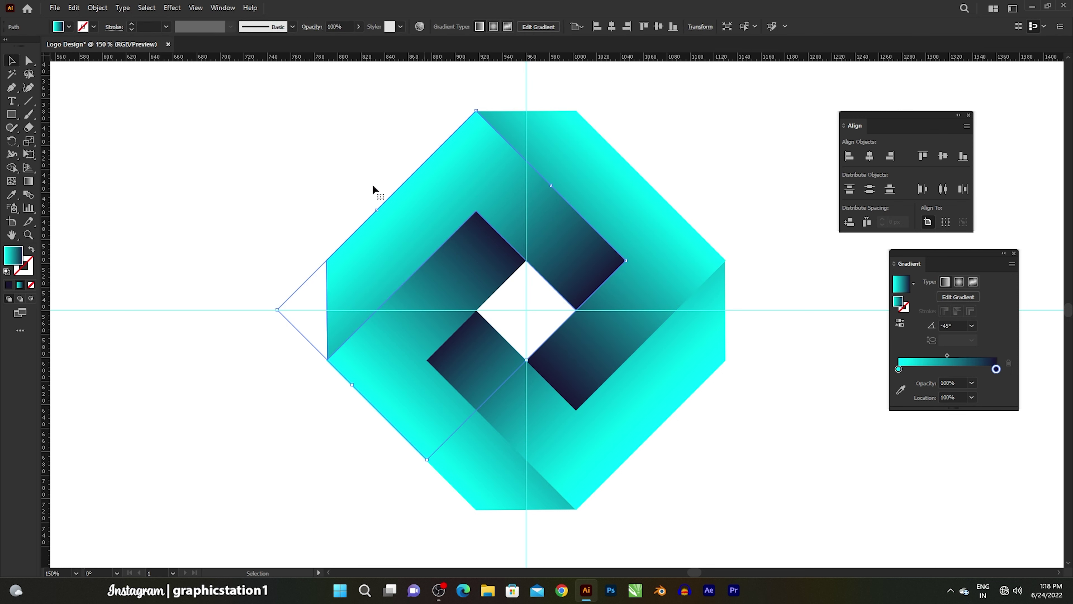
{"action": "left_click", "coordinate": [28, 181]}
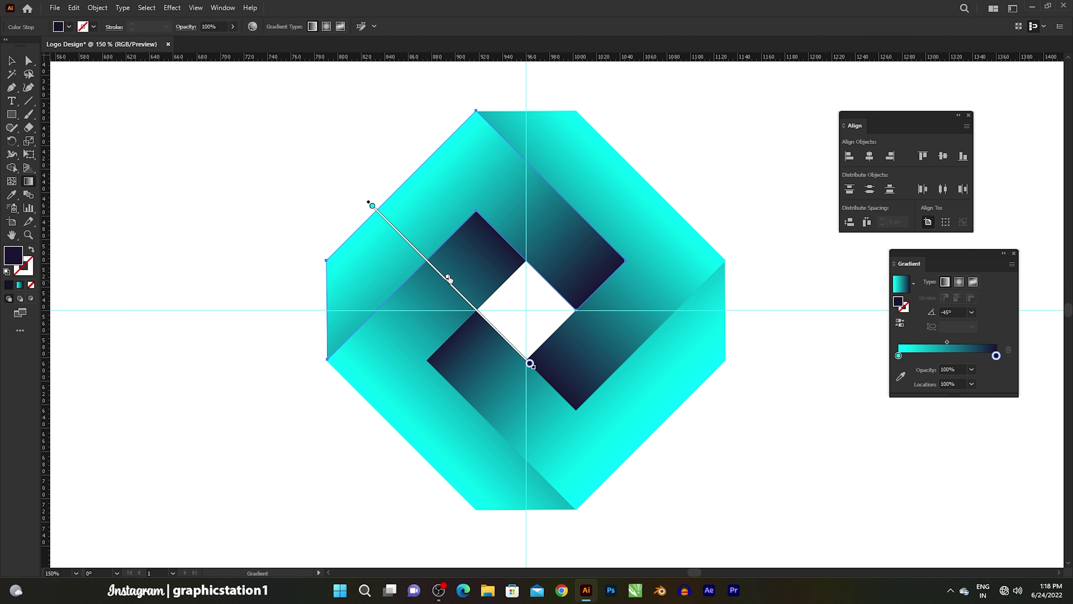
Re-angle the lower band's gradient diagonally toward the inner square, then select the whole logo.
{"action": "left_click", "coordinate": [11, 61]}
{"action": "left_click", "coordinate": [321, 315]}
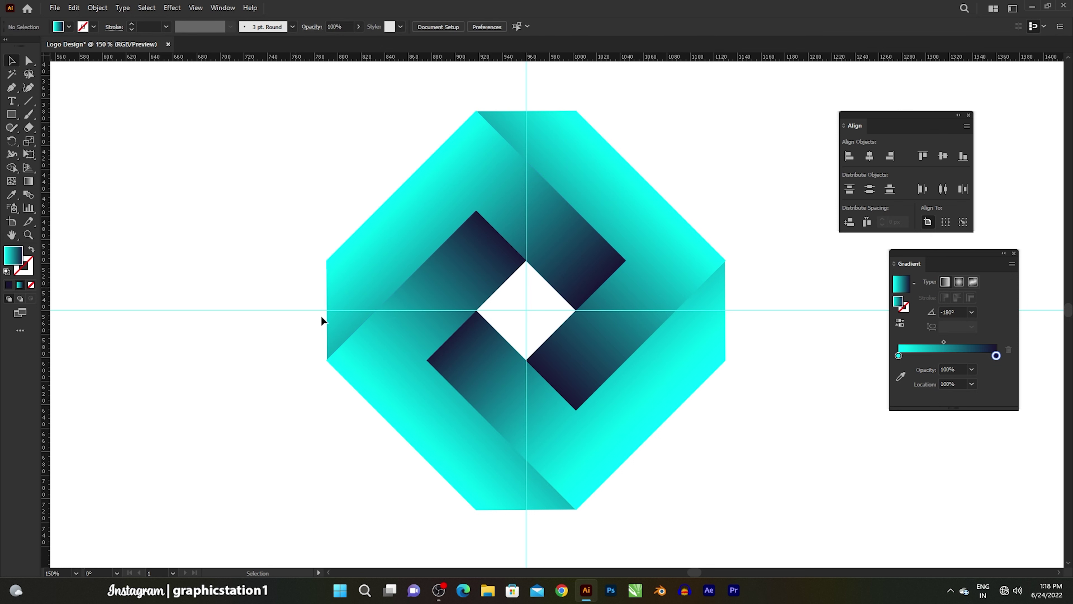
{"action": "left_click", "coordinate": [365, 362]}
{"action": "key", "text": "g"}
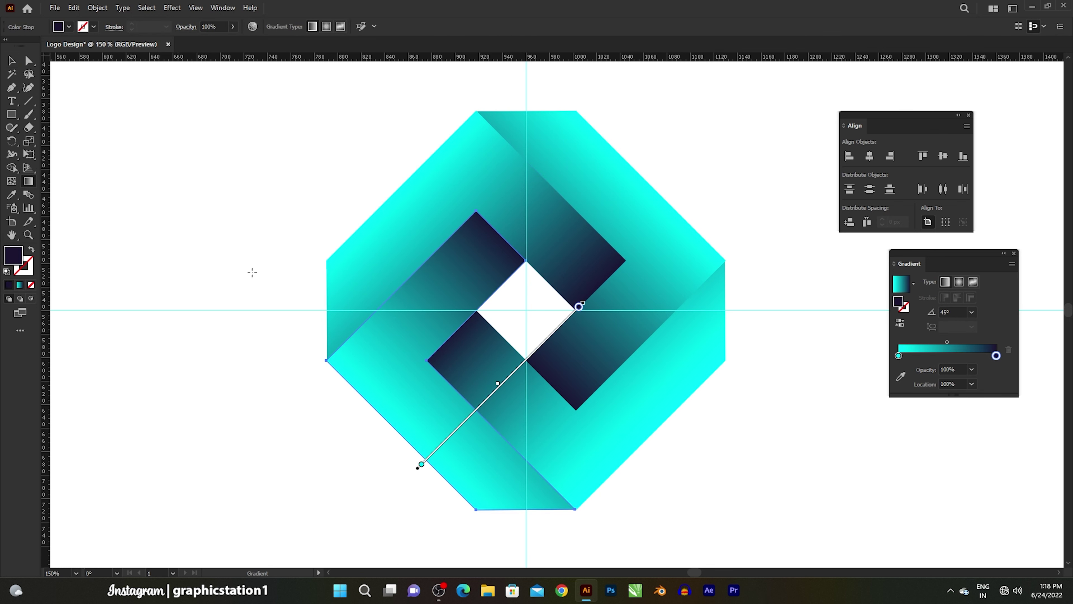
{"action": "left_click_drag", "start_coordinate": [498, 385], "coordinate": [484, 398]}
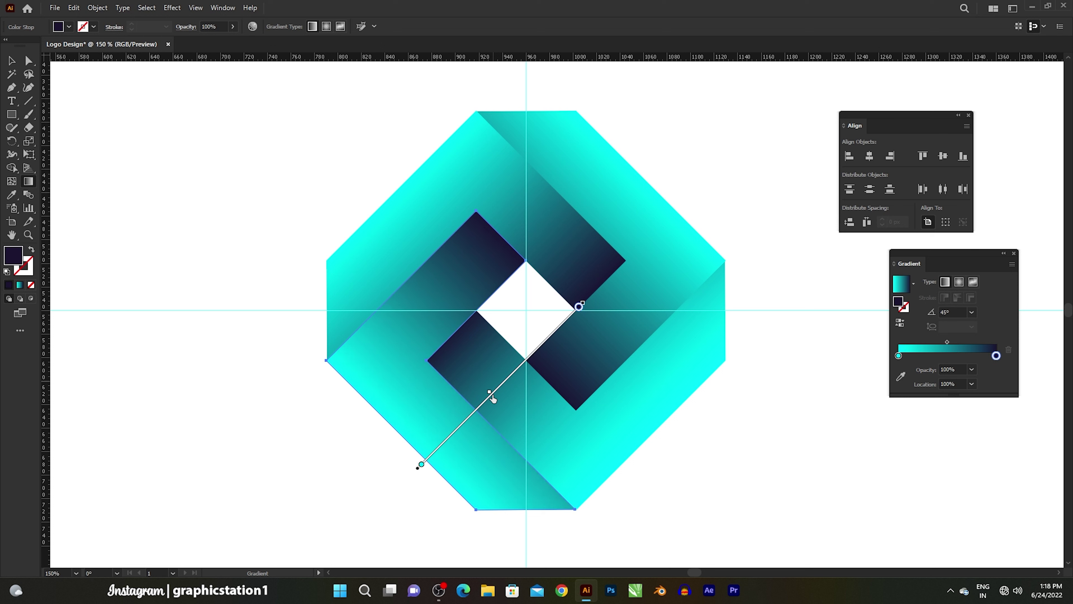
{"action": "key", "text": "v"}
{"action": "left_click", "coordinate": [223, 175]}
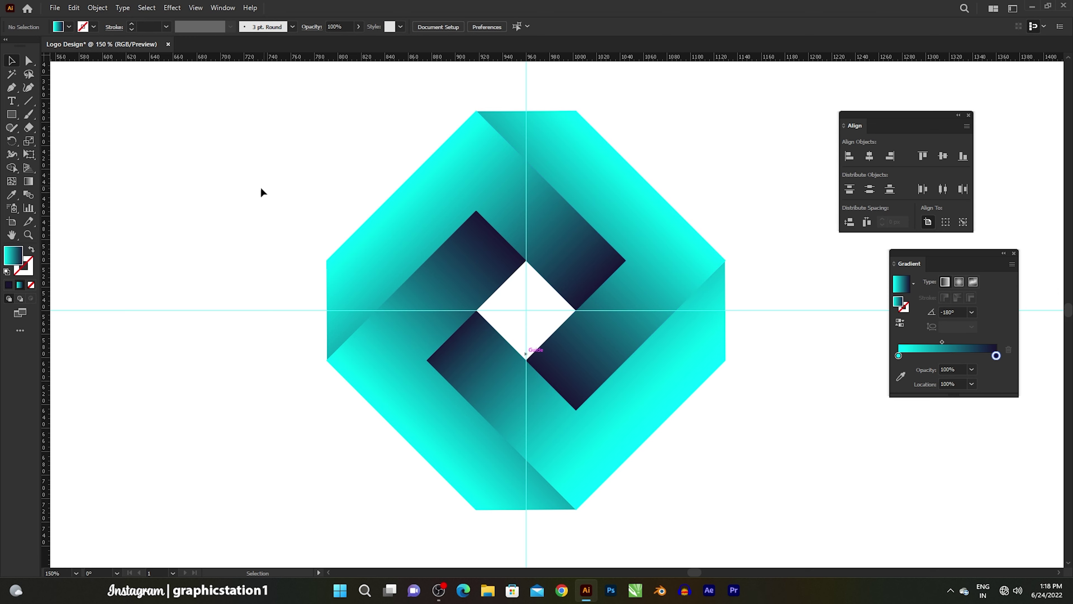
{"action": "left_click_drag", "start_coordinate": [313, 173], "coordinate": [629, 478]}
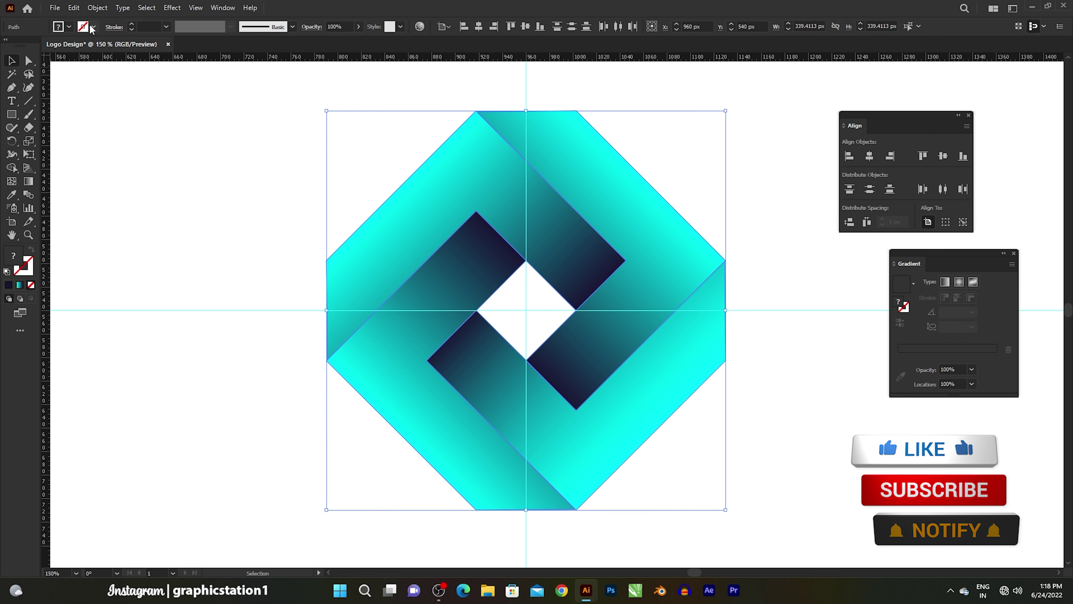
Copy the logo, paste it in front, and move the copy left of the original.
{"action": "left_click", "coordinate": [73, 8]}
{"action": "left_click", "coordinate": [84, 63]}
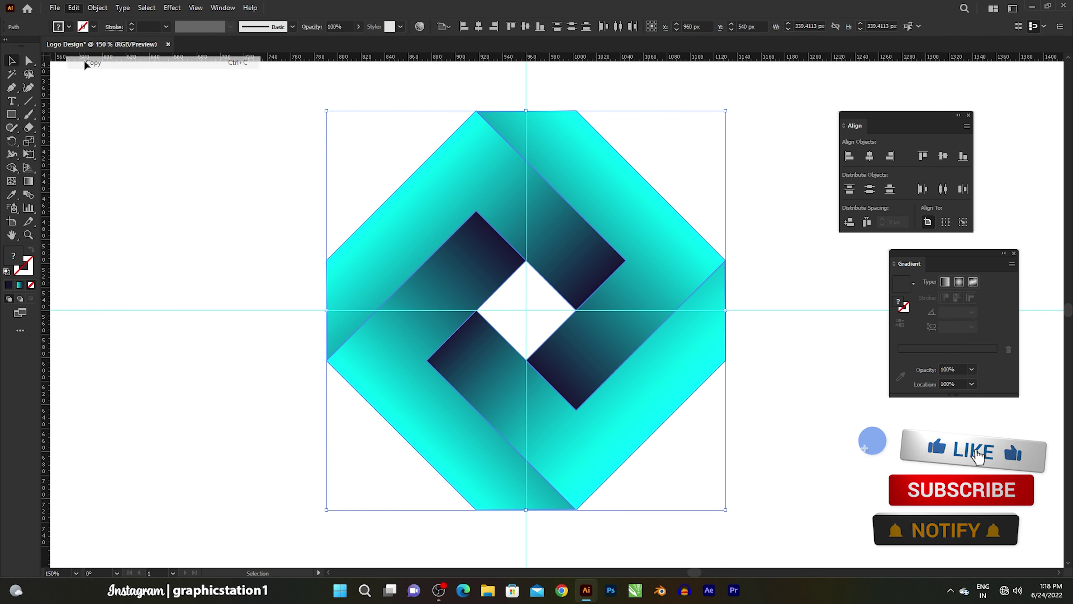
{"action": "left_click", "coordinate": [74, 7]}
{"action": "left_click", "coordinate": [96, 86]}
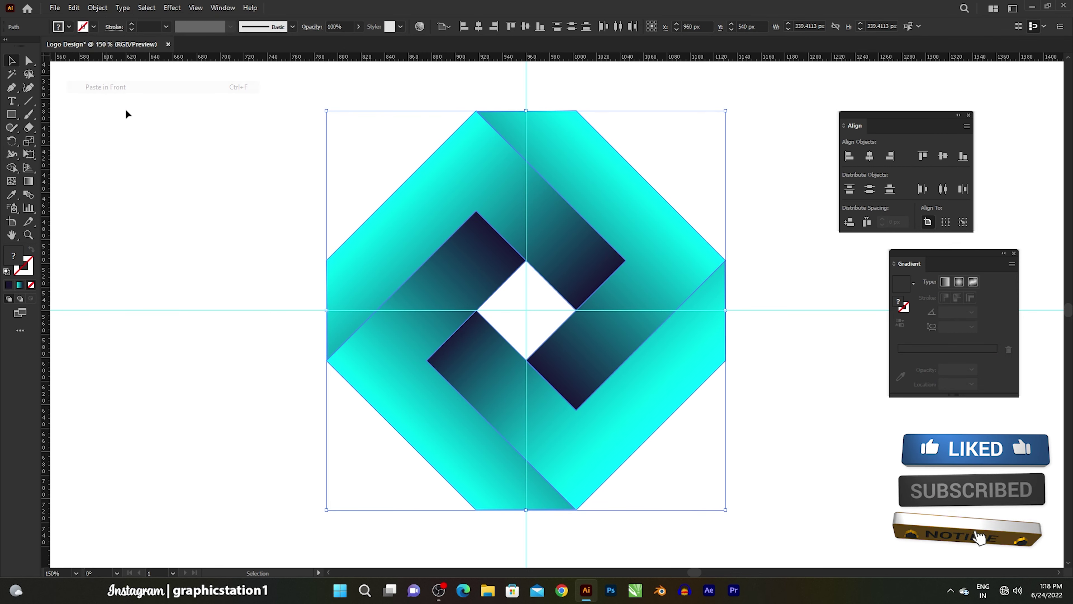
{"action": "left_click_drag", "start_coordinate": [476, 217], "coordinate": [50, 209]}
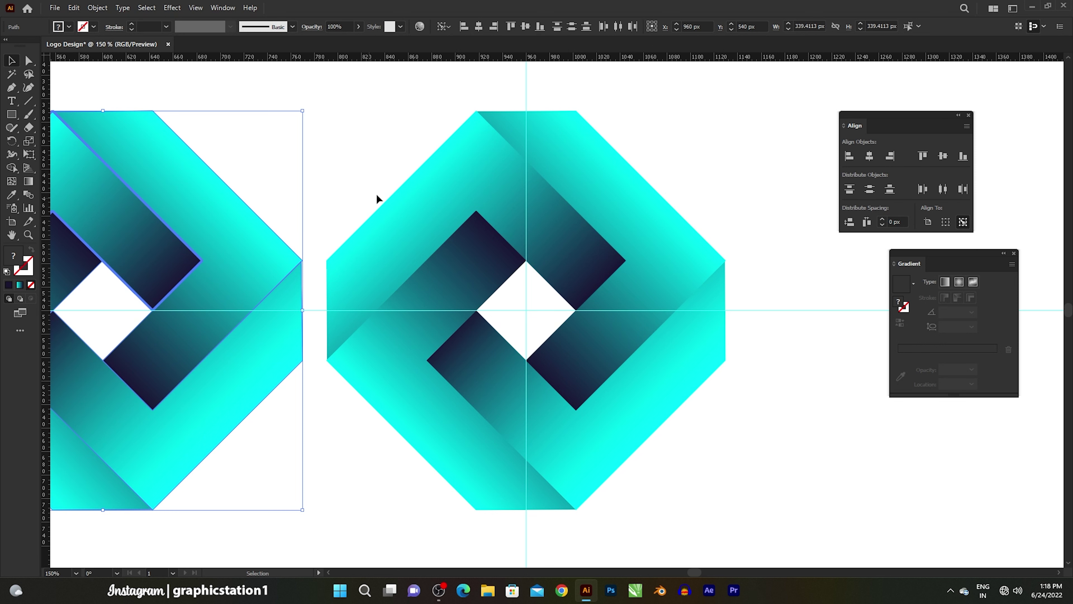
{"action": "left_click_drag", "start_coordinate": [376, 193], "coordinate": [548, 182]}
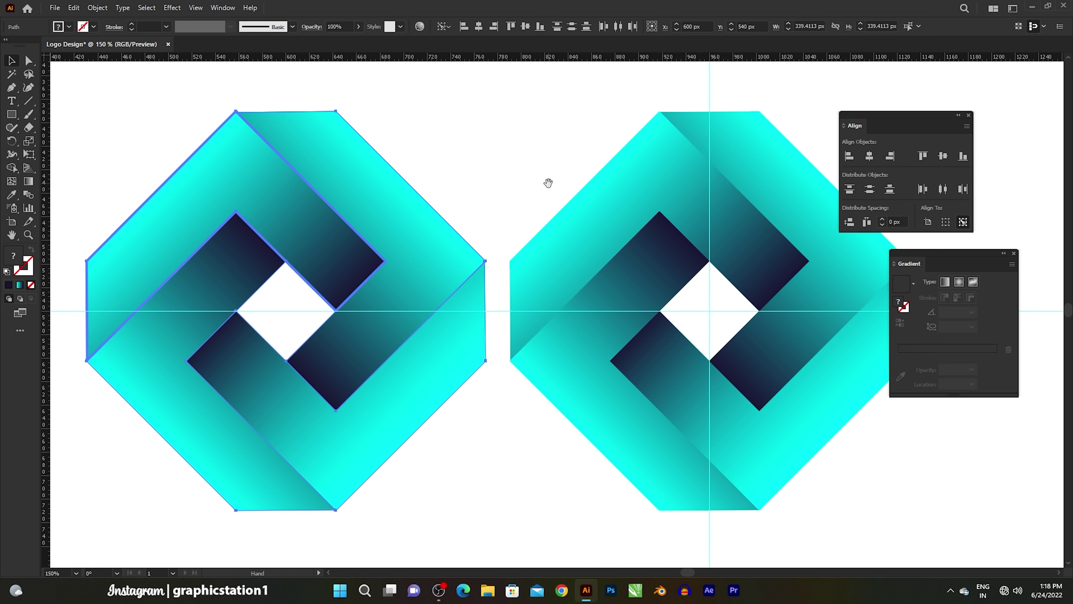
{"action": "left_click_drag", "start_coordinate": [927, 125], "coordinate": [1006, 83]}
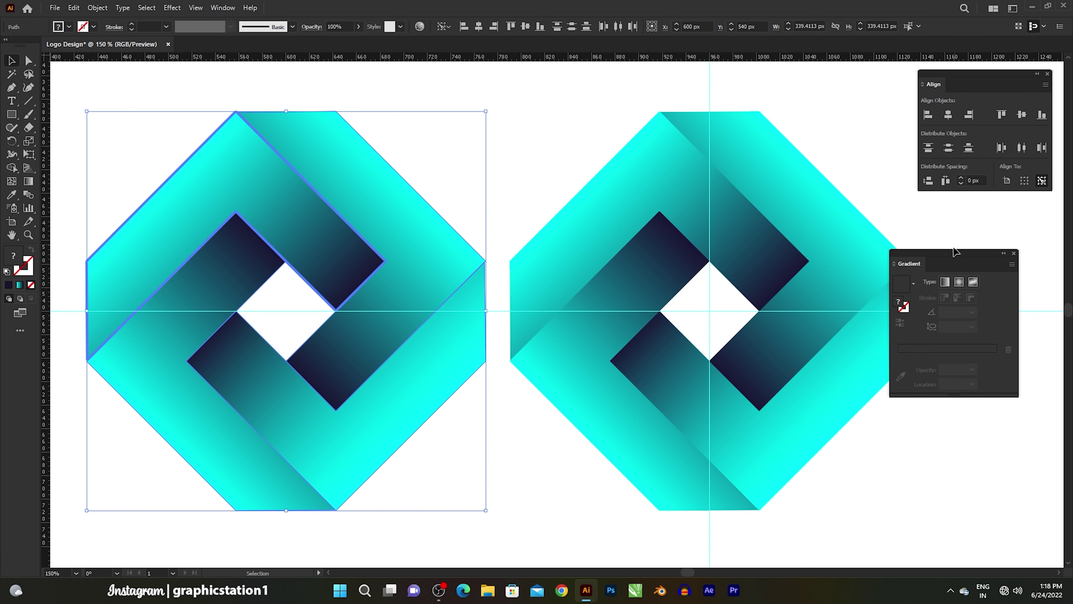
{"action": "left_click_drag", "start_coordinate": [954, 251], "coordinate": [997, 205]}
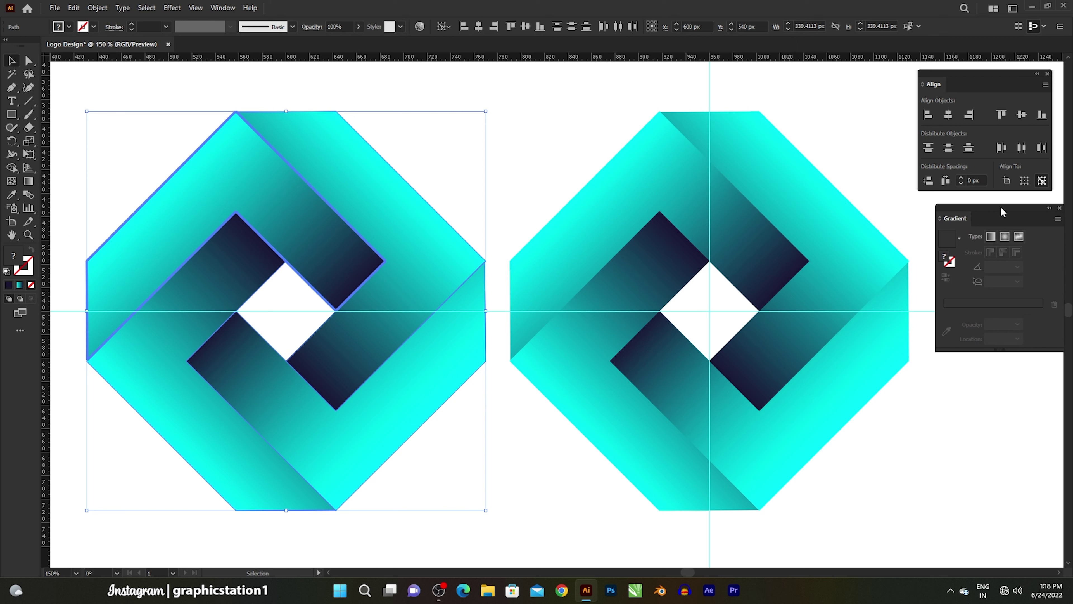
{"action": "left_click", "coordinate": [851, 164]}
Give the left copy a 1 pt black outline with no fill.
{"action": "mouse_move", "coordinate": [148, 109]}
{"action": "left_mouse_down"}
{"action": "mouse_move", "coordinate": [381, 452]}
{"action": "mouse_move", "coordinate": [392, 491]}
{"action": "left_mouse_up"}
{"action": "left_click", "coordinate": [93, 26]}
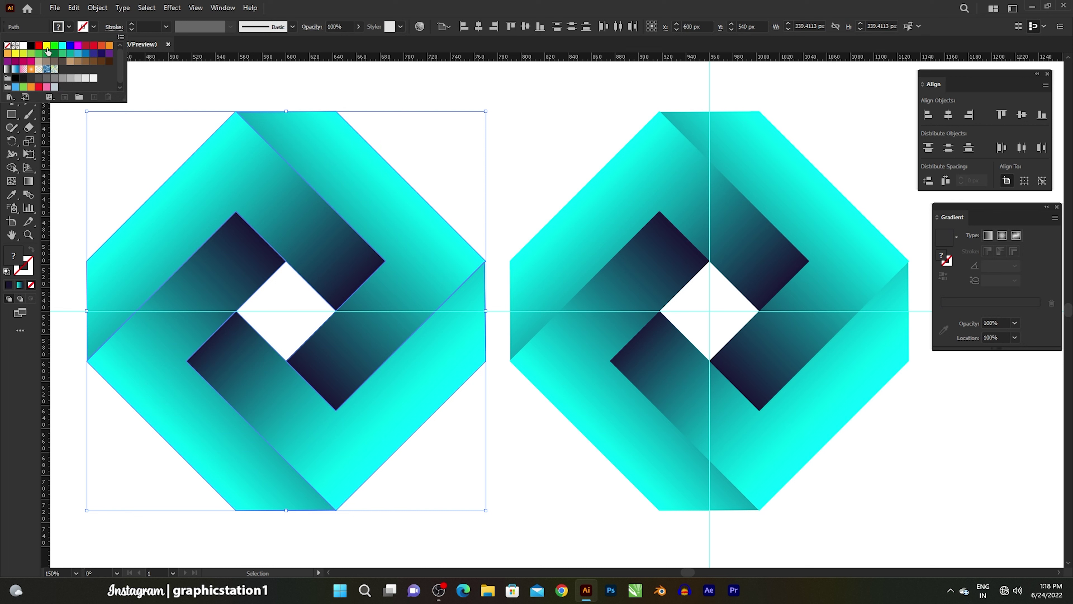
{"action": "left_click", "coordinate": [32, 45]}
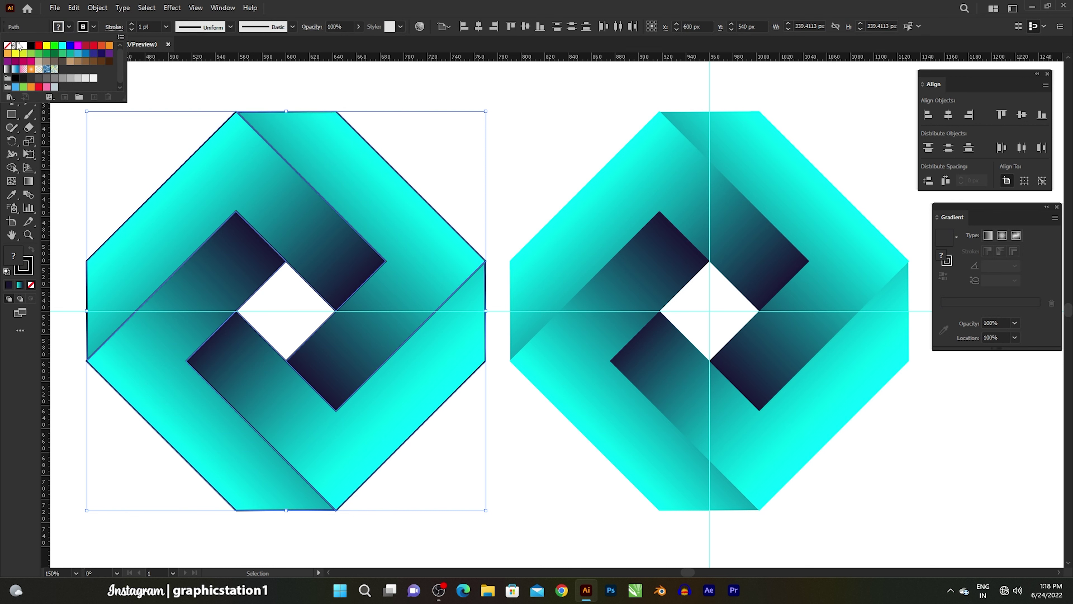
{"action": "left_click", "coordinate": [8, 45]}
{"action": "left_click", "coordinate": [158, 85]}
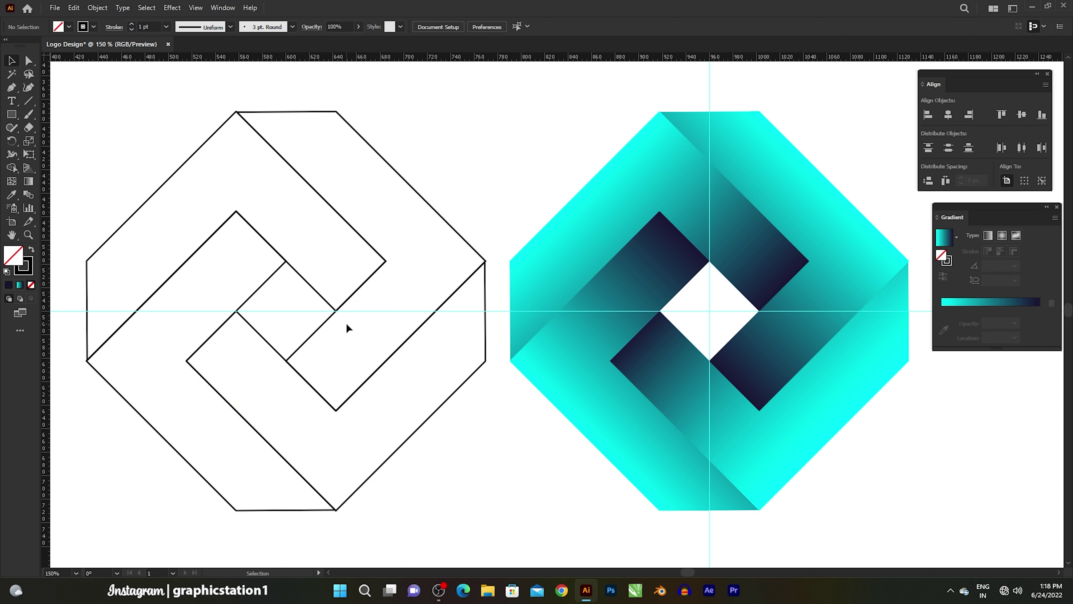
{"action": "scroll", "coordinate": [349, 328], "scroll_direction": "down", "scroll_amount": 1}
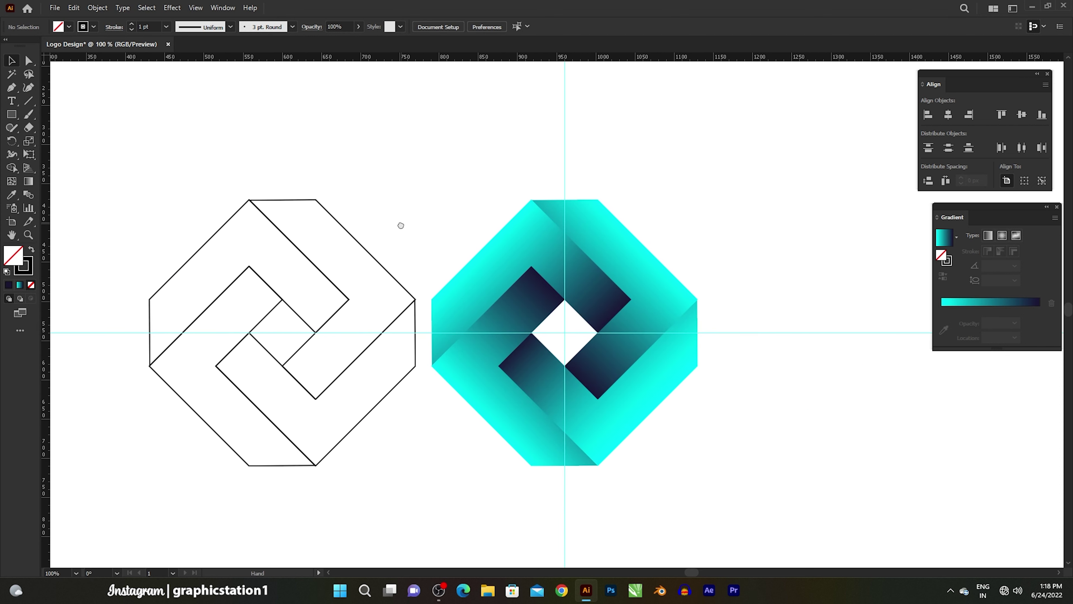
Pull the upper-right piece off the outline copy and delete its outer corner and end segments.
{"action": "left_click_drag", "start_coordinate": [393, 259], "coordinate": [450, 145]}
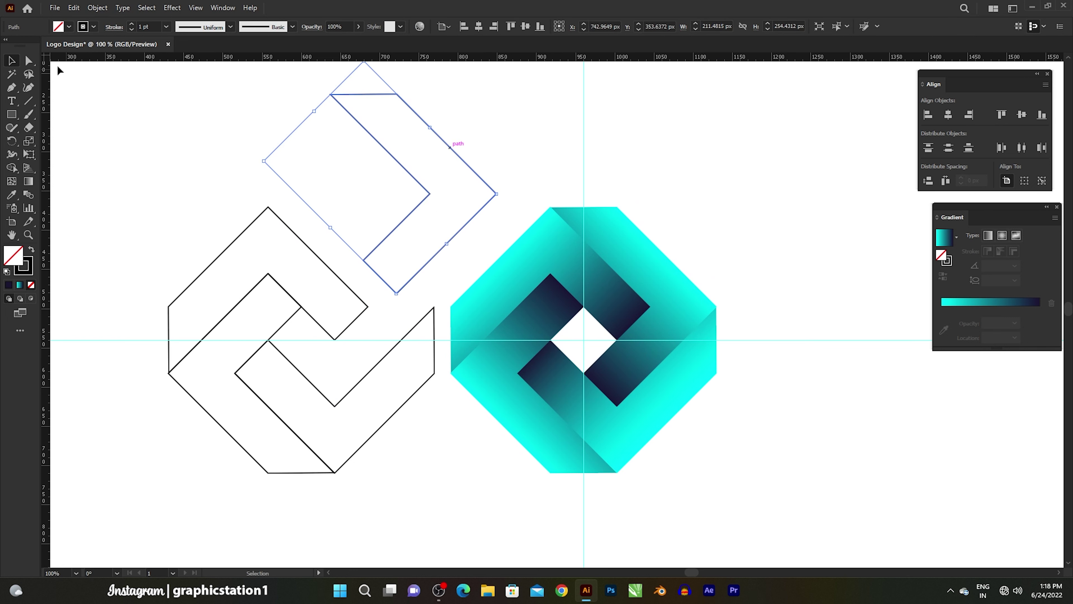
{"action": "left_click_drag", "start_coordinate": [28, 60], "coordinate": [66, 68]}
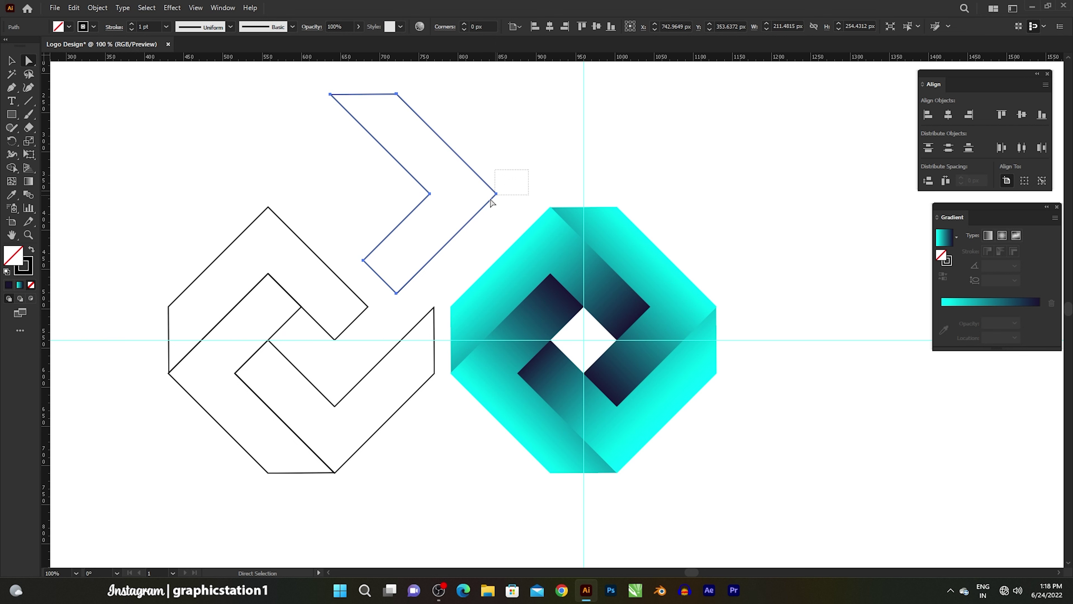
{"action": "left_click", "coordinate": [485, 206]}
{"action": "key", "text": "Delete"}
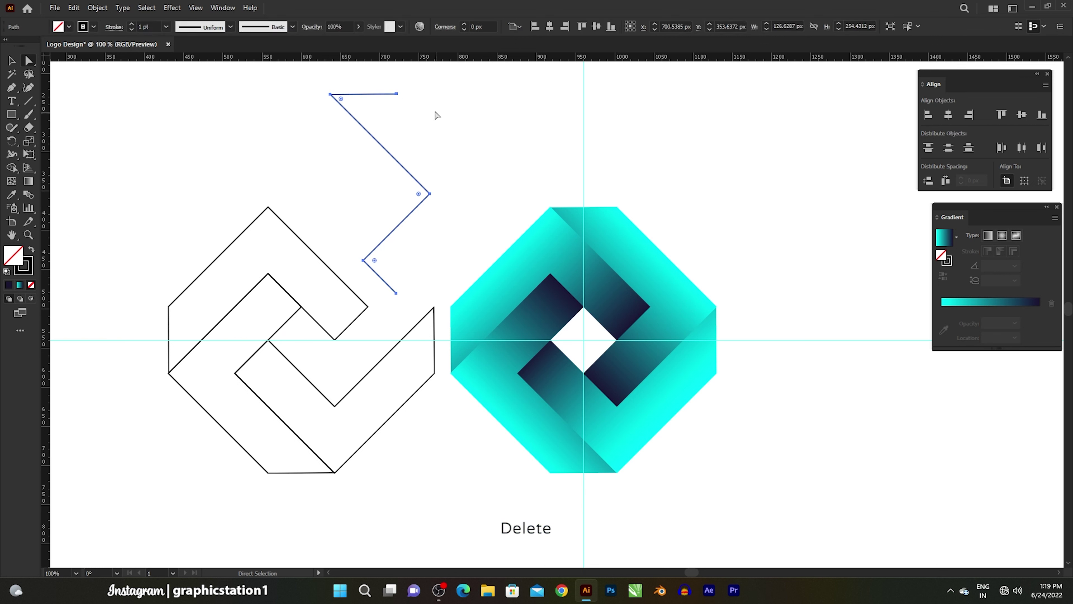
{"action": "left_click", "coordinate": [395, 94]}
{"action": "key", "text": "Delete"}
{"action": "left_click_drag", "start_coordinate": [412, 280], "coordinate": [391, 301]}
{"action": "key", "text": "Delete"}
{"action": "left_click", "coordinate": [11, 60]}
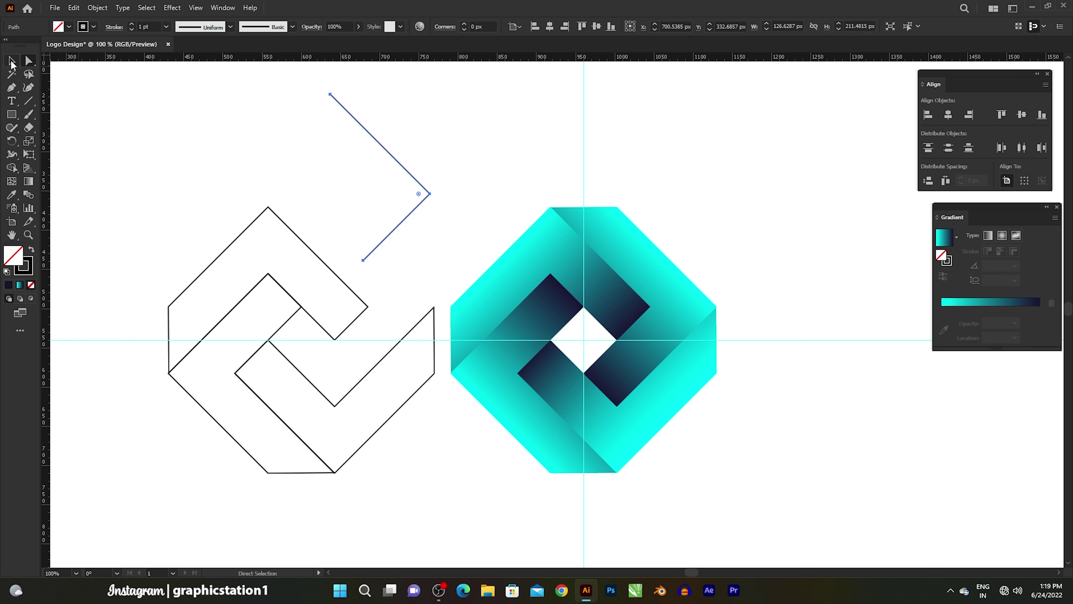
Give the line a tapered width profile, place it on the upper band's edges, and make it white.
{"action": "left_click", "coordinate": [191, 28]}
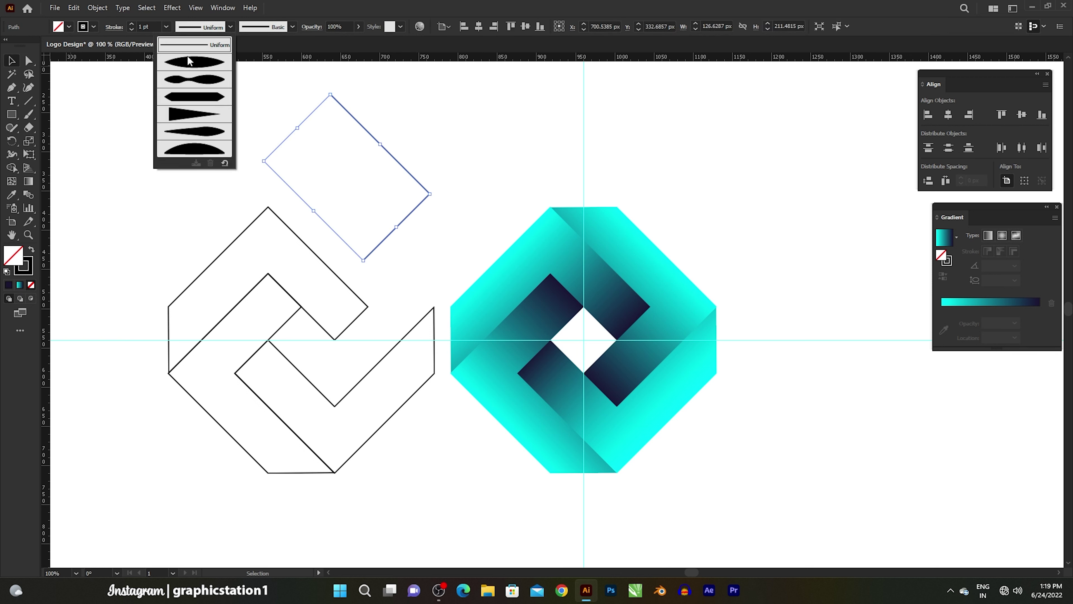
{"action": "left_click", "coordinate": [190, 62]}
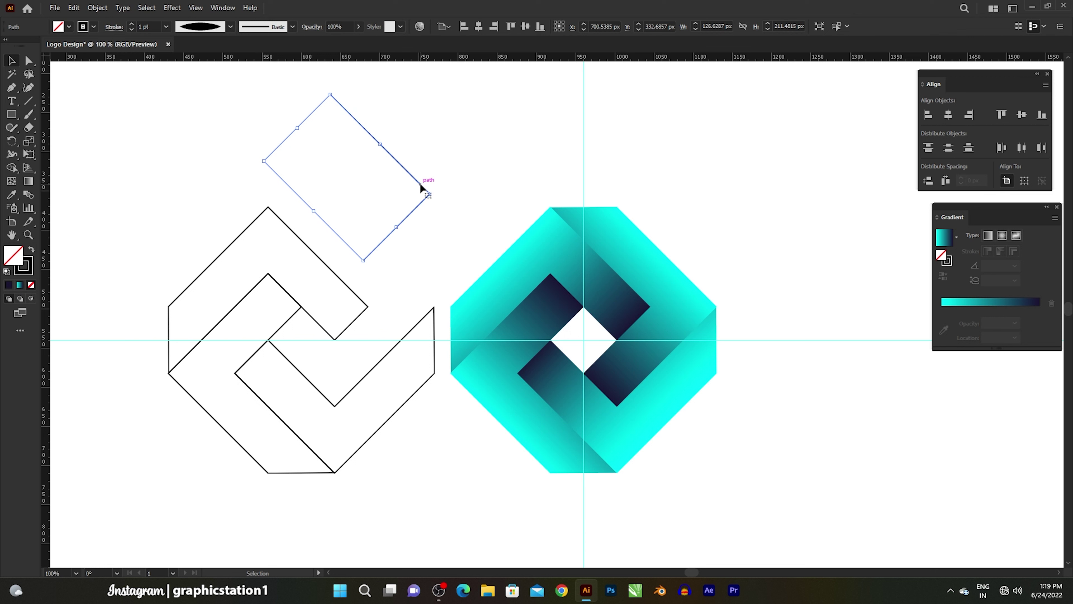
{"action": "left_click_drag", "start_coordinate": [419, 183], "coordinate": [642, 303]}
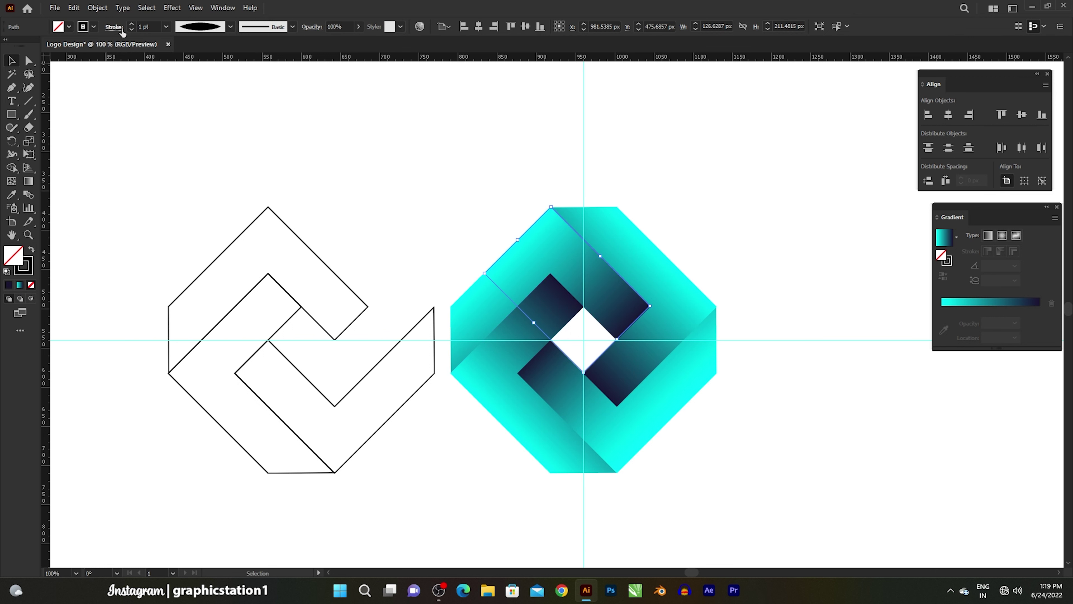
{"action": "left_click", "coordinate": [94, 27]}
{"action": "left_click", "coordinate": [24, 46]}
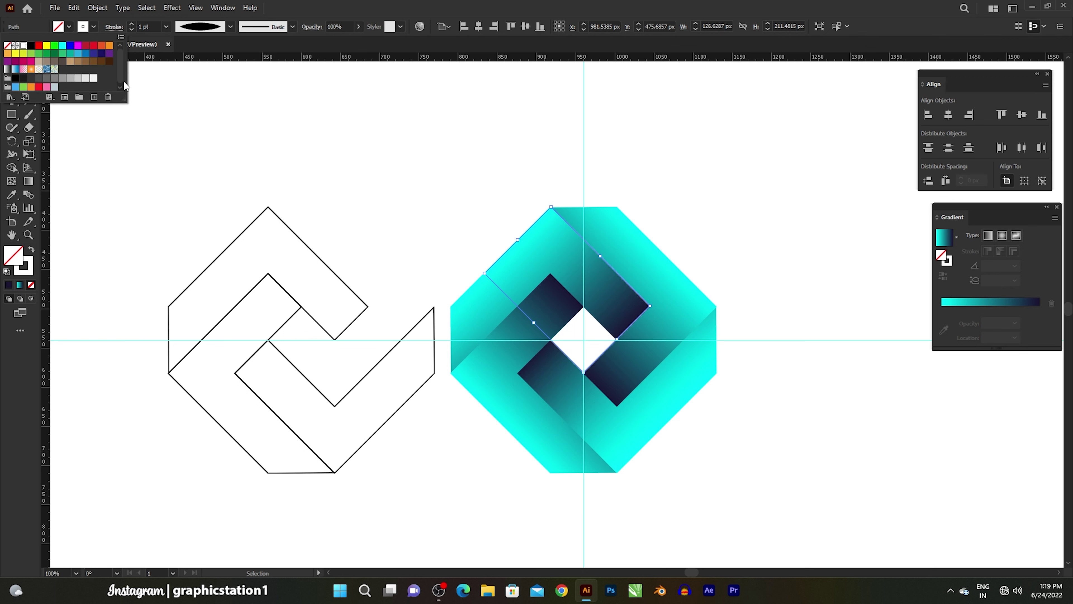
{"action": "left_click", "coordinate": [162, 87]}
{"action": "left_click", "coordinate": [207, 126]}
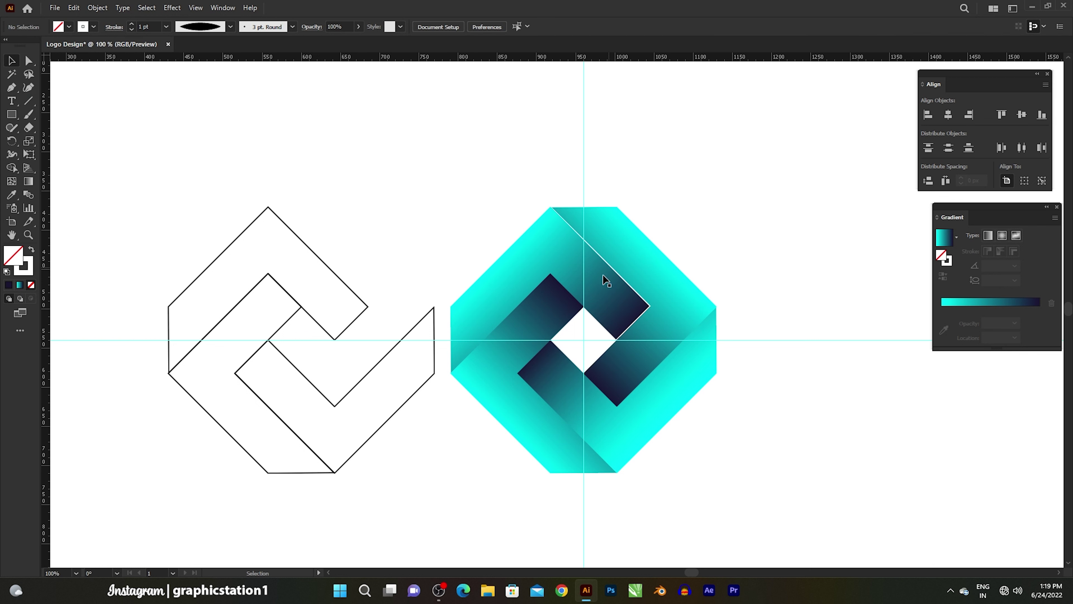
Pull the upper outline piece away, delete its top corner, and place the open line on the logo.
{"action": "left_click_drag", "start_coordinate": [335, 275], "coordinate": [462, 183]}
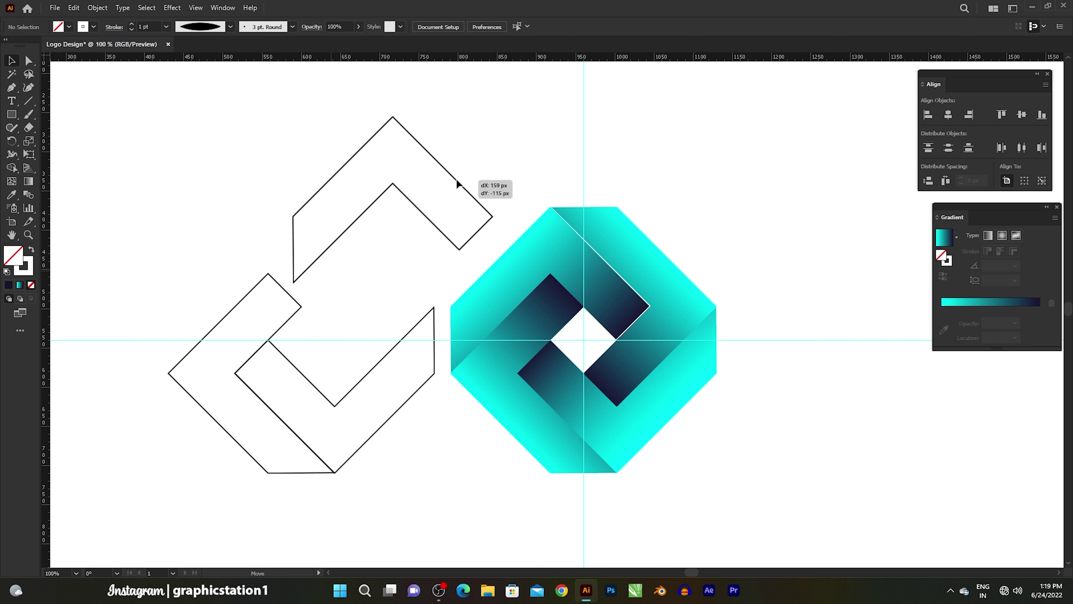
{"action": "left_click", "coordinate": [29, 60]}
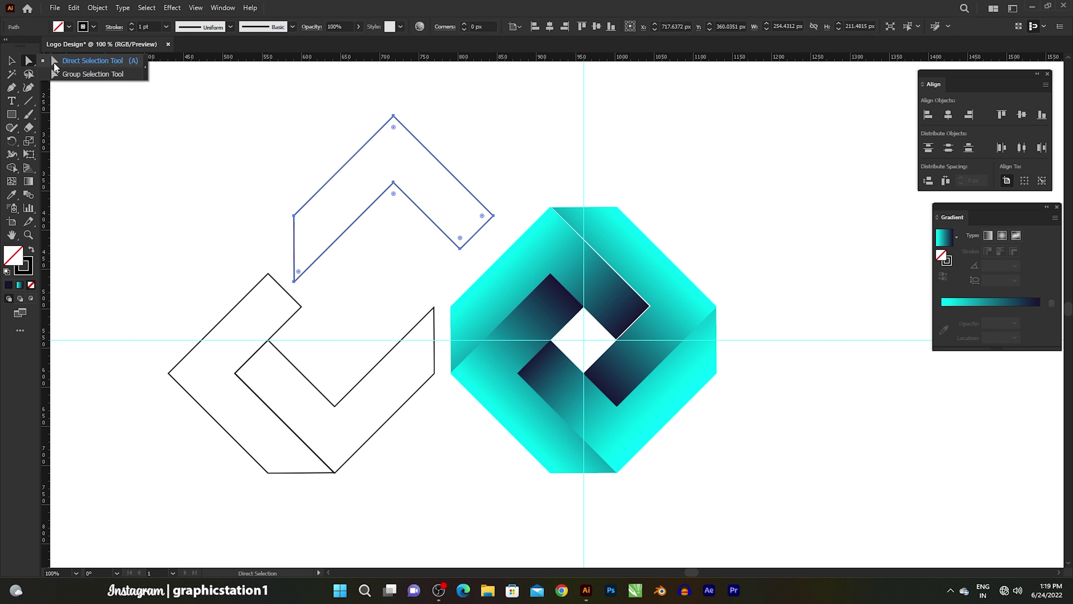
{"action": "left_click_drag", "start_coordinate": [386, 106], "coordinate": [400, 125]}
{"action": "key", "text": "Delete"}
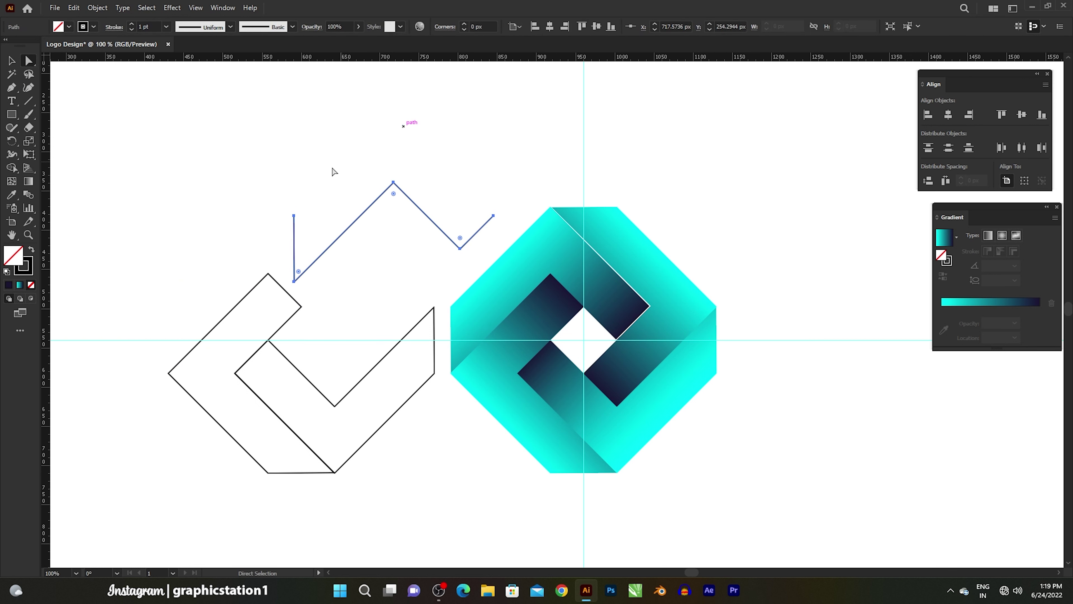
{"action": "left_click", "coordinate": [277, 193]}
{"action": "key", "text": "v"}
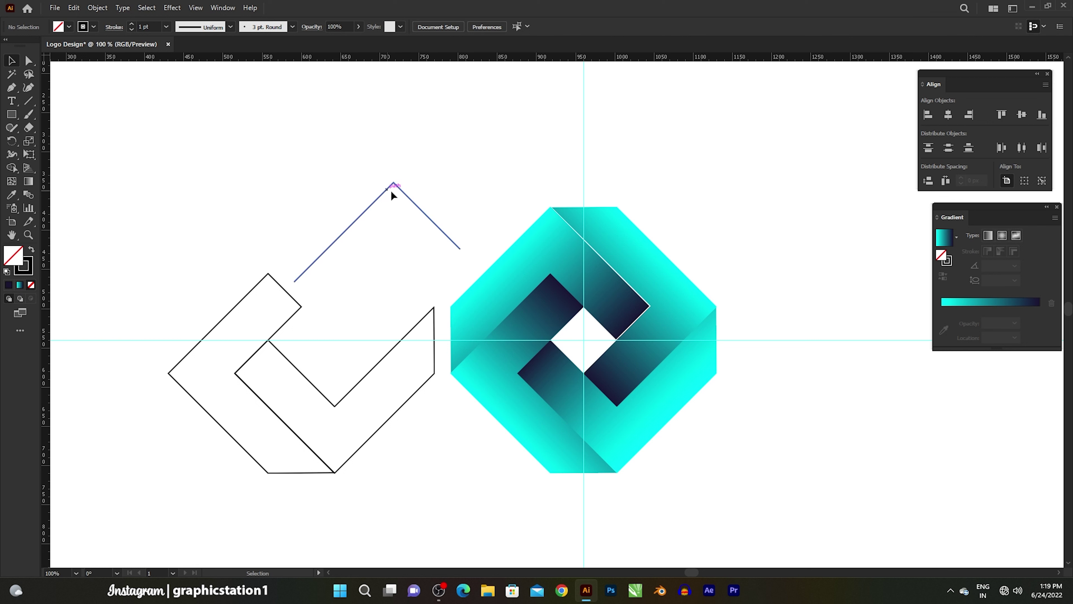
{"action": "left_click_drag", "start_coordinate": [390, 189], "coordinate": [548, 281]}
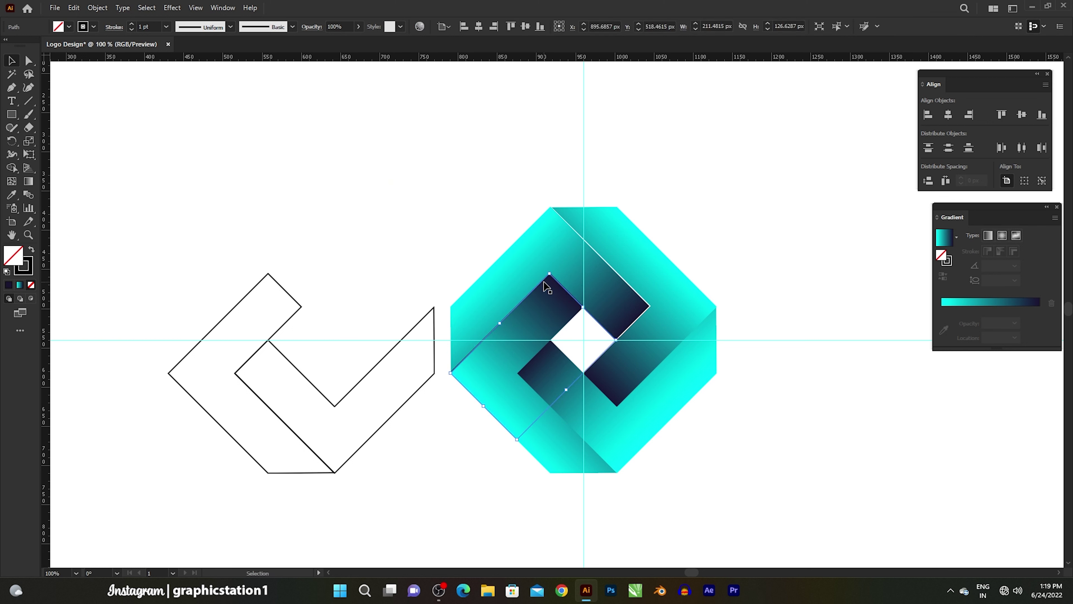
Give the line a white stroke and the lens-shaped Width Profile 1.
{"action": "left_click", "coordinate": [94, 27]}
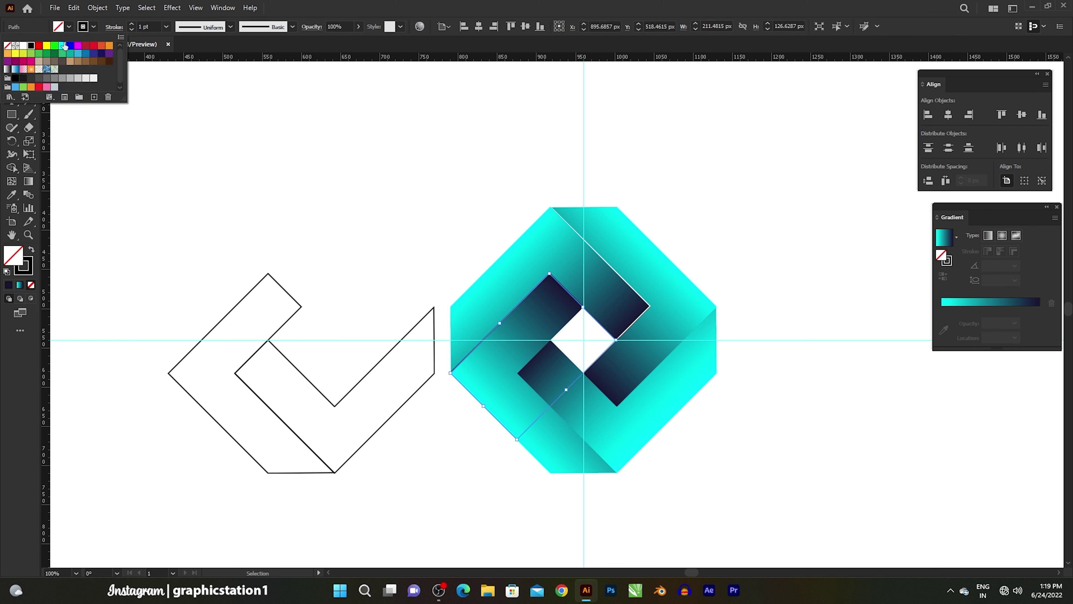
{"action": "left_click", "coordinate": [30, 47]}
{"action": "left_click", "coordinate": [88, 27]}
{"action": "left_click", "coordinate": [204, 28]}
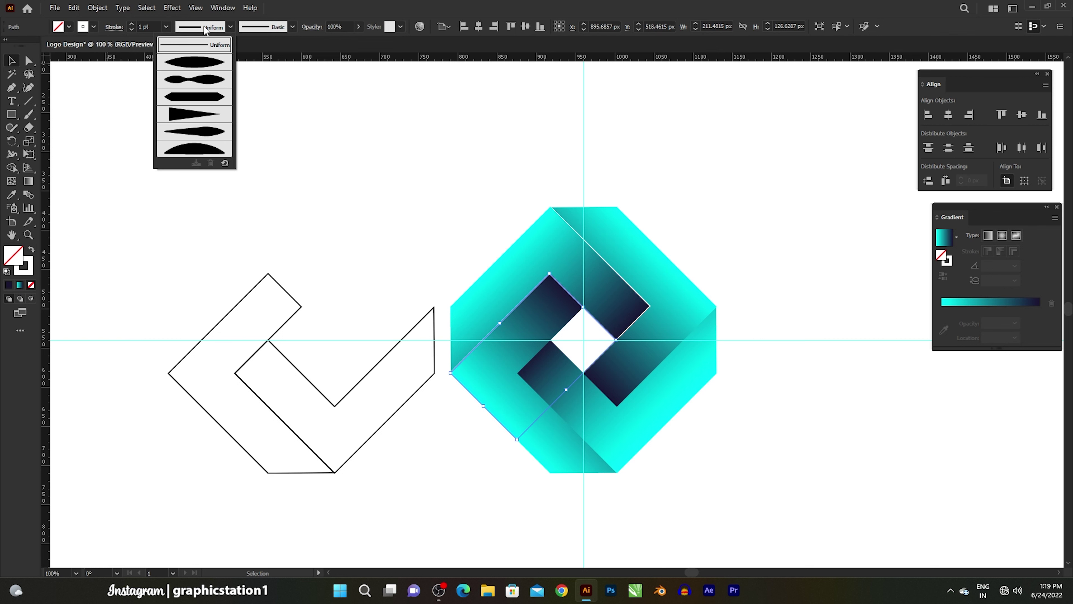
{"action": "left_click", "coordinate": [215, 68]}
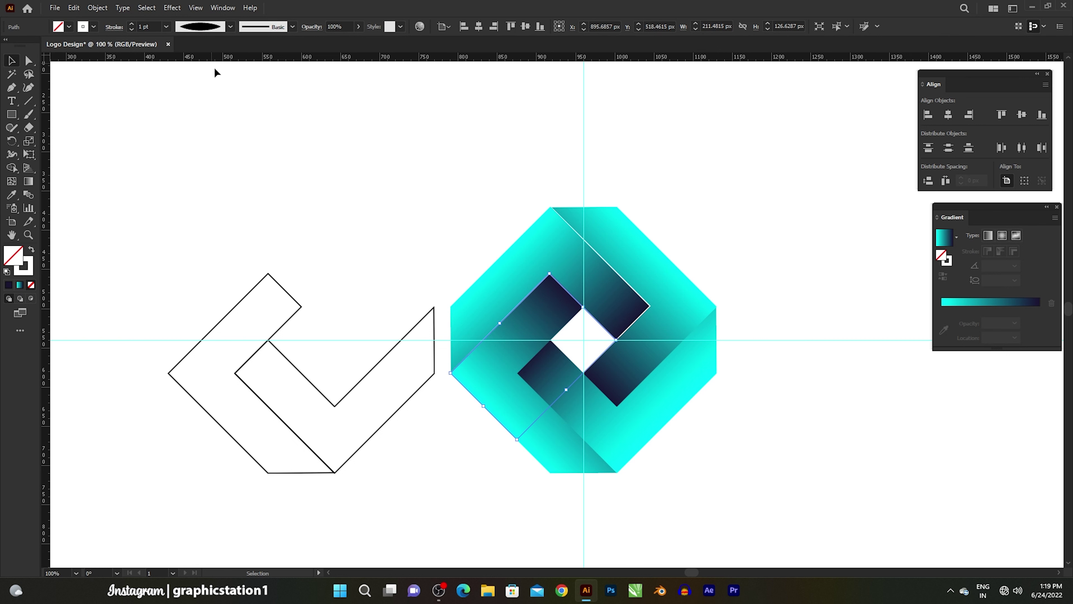
{"action": "left_click", "coordinate": [310, 160]}
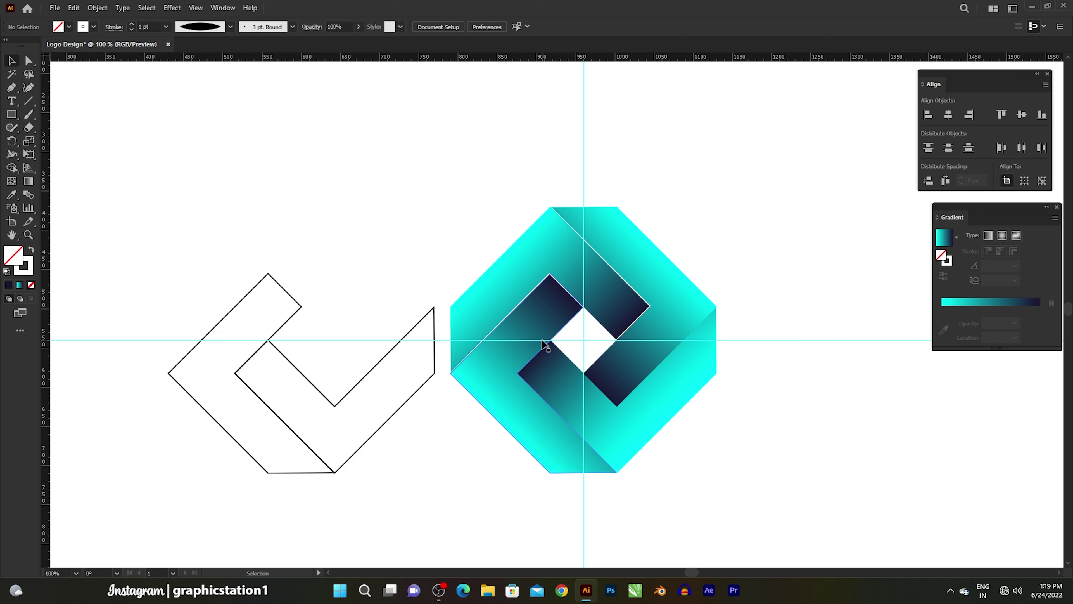
Move the right V outline up and delete its bottom anchor and unwanted end segments.
{"action": "left_click_drag", "start_coordinate": [335, 405], "coordinate": [404, 183]}
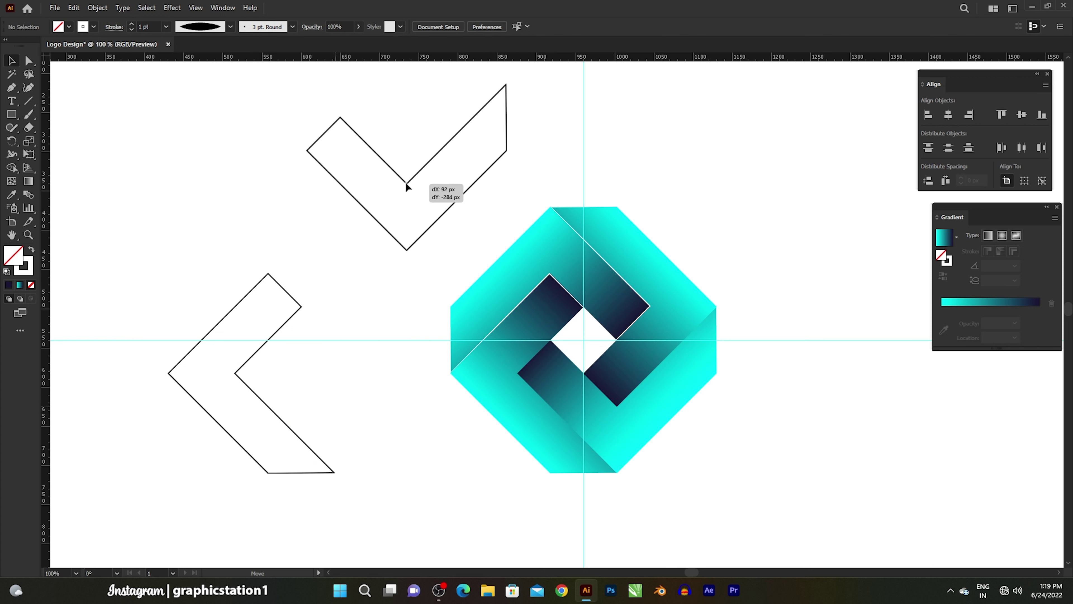
{"action": "left_click", "coordinate": [29, 60]}
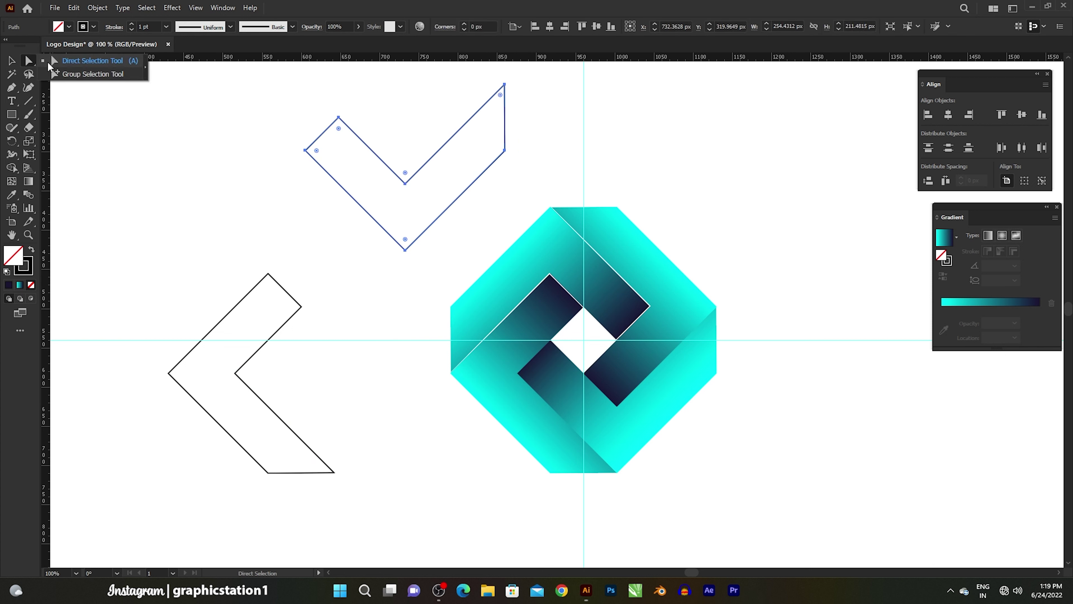
{"action": "left_click_drag", "start_coordinate": [369, 285], "coordinate": [420, 239]}
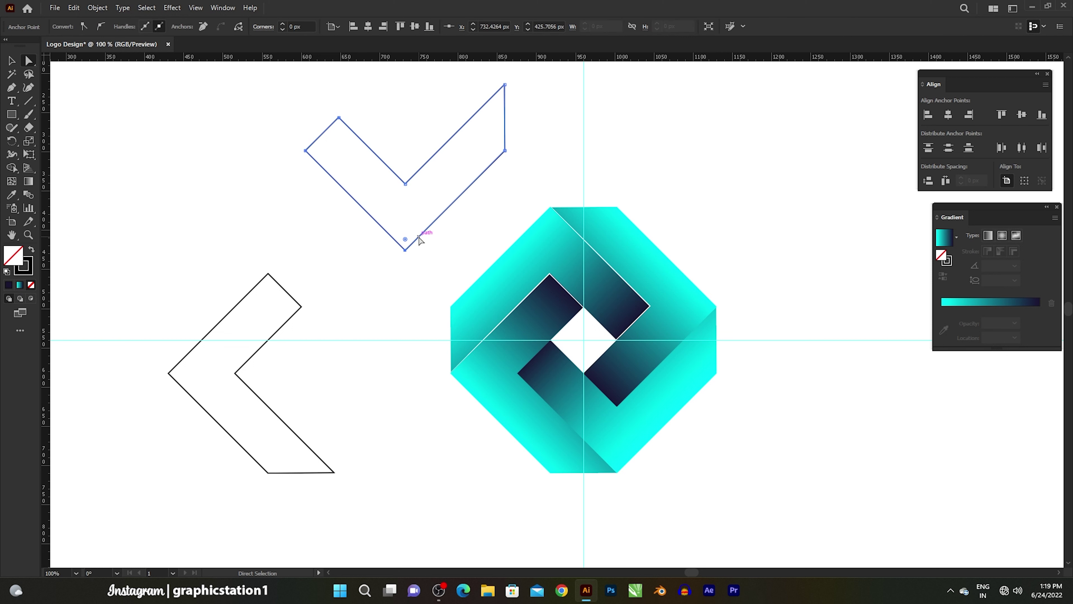
{"action": "key", "text": "Delete"}
{"action": "mouse_move", "coordinate": [311, 171]}
{"action": "left_mouse_down"}
{"action": "mouse_move", "coordinate": [291, 139]}
{"action": "mouse_move", "coordinate": [317, 169]}
{"action": "left_mouse_up"}
{"action": "key", "text": "Delete"}
{"action": "left_click_drag", "start_coordinate": [491, 135], "coordinate": [514, 172]}
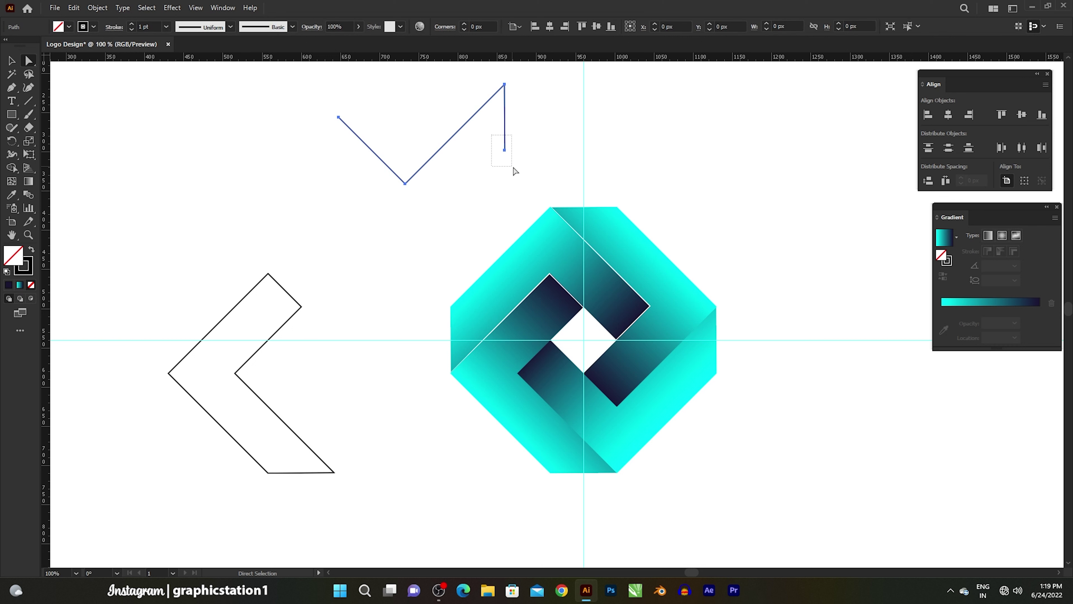
{"action": "key", "text": "Delete"}
{"action": "left_click", "coordinate": [9, 62]}
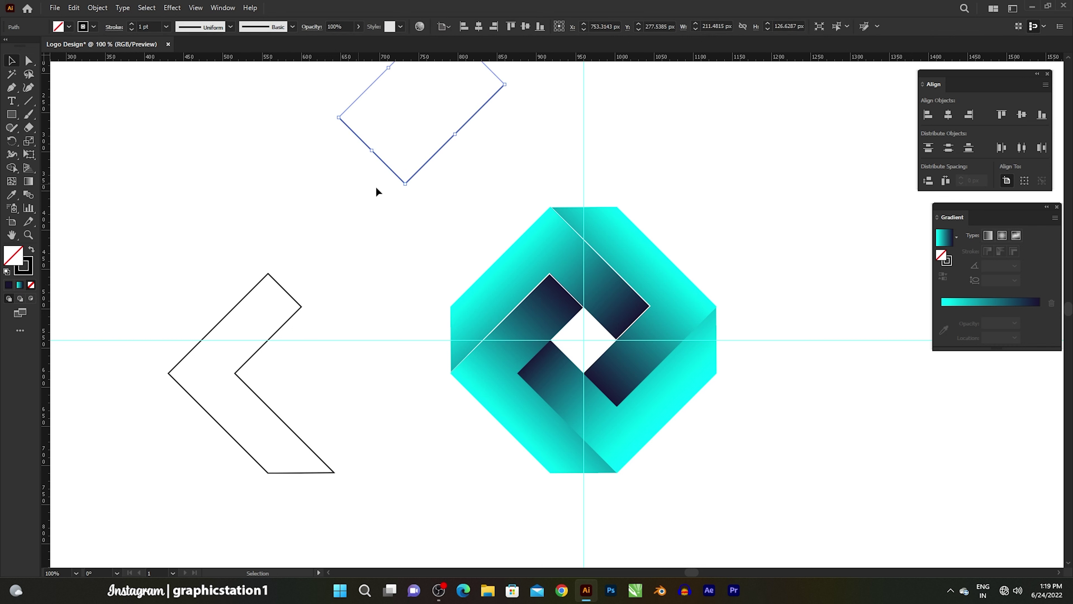
Place the V line along the logo's lower-right inner edge and stroke it white.
{"action": "left_click_drag", "start_coordinate": [419, 172], "coordinate": [626, 398]}
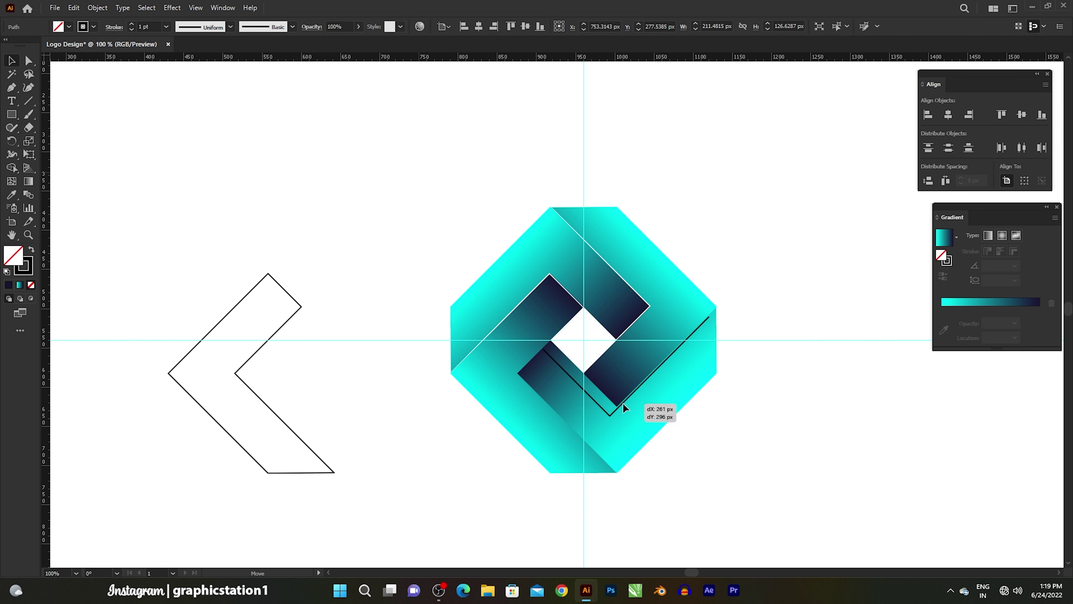
{"action": "left_click_drag", "start_coordinate": [626, 398], "coordinate": [627, 394]}
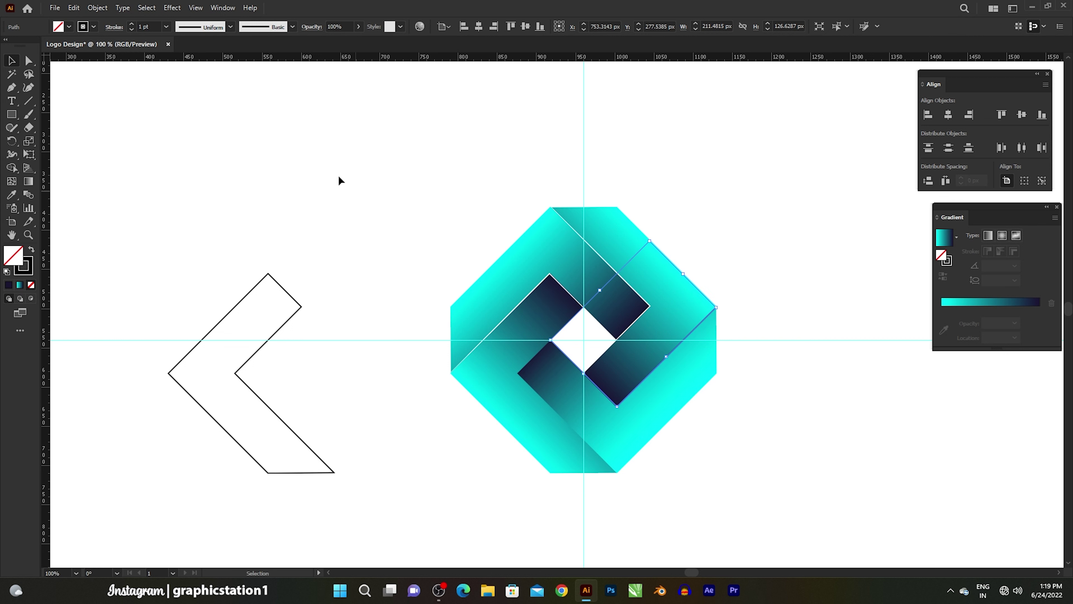
{"action": "left_click", "coordinate": [94, 26]}
{"action": "left_click", "coordinate": [22, 44]}
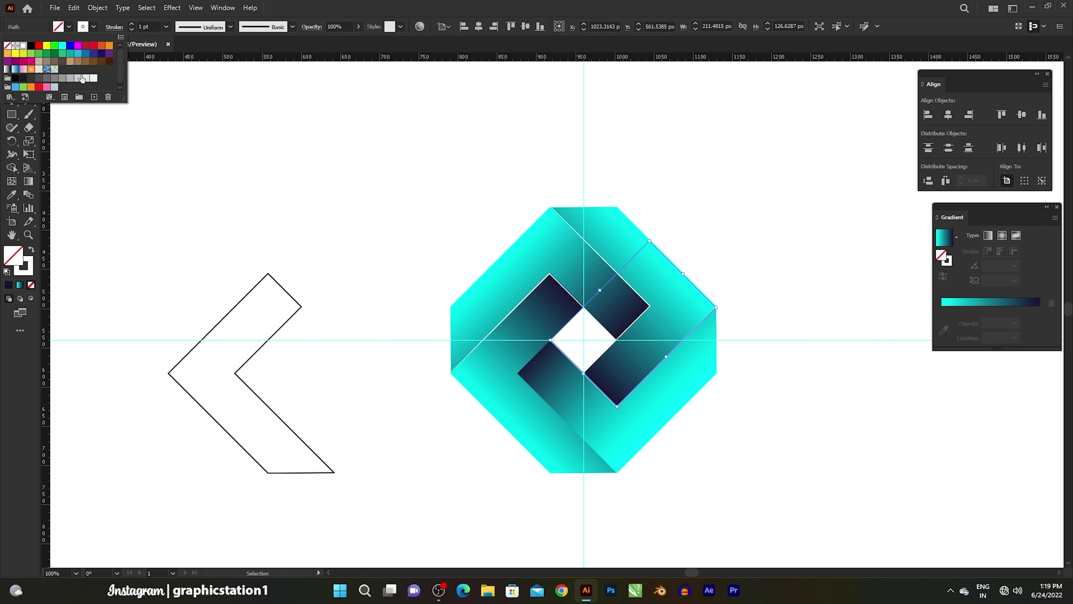
{"action": "left_click", "coordinate": [219, 138]}
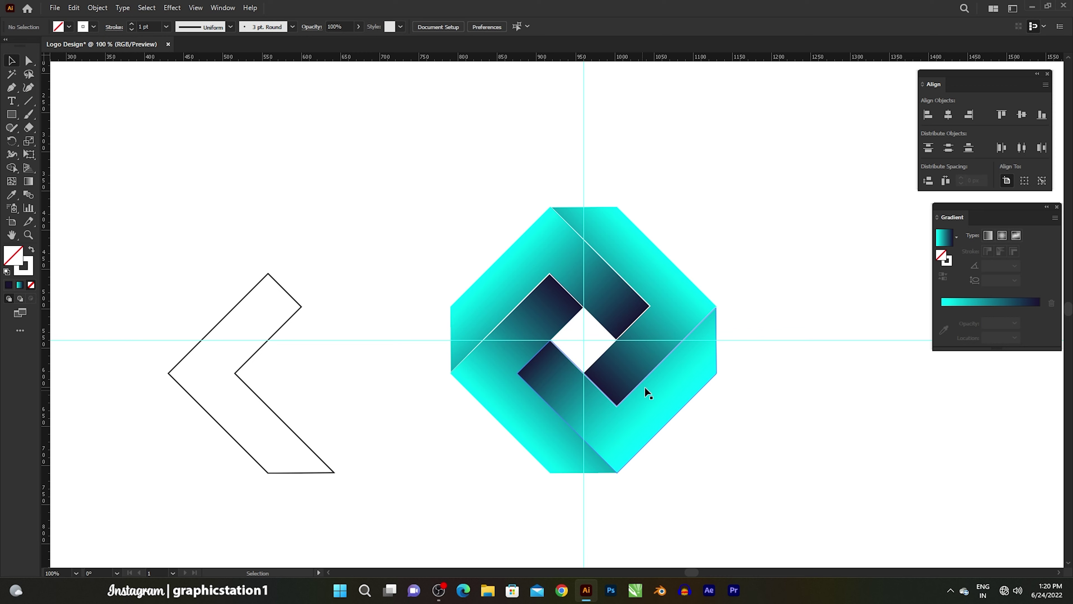
Apply Width Profile 1 to the white lower-right edge line so both ends taper.
{"action": "scroll", "coordinate": [645, 387], "scroll_direction": "up", "scroll_amount": 3}
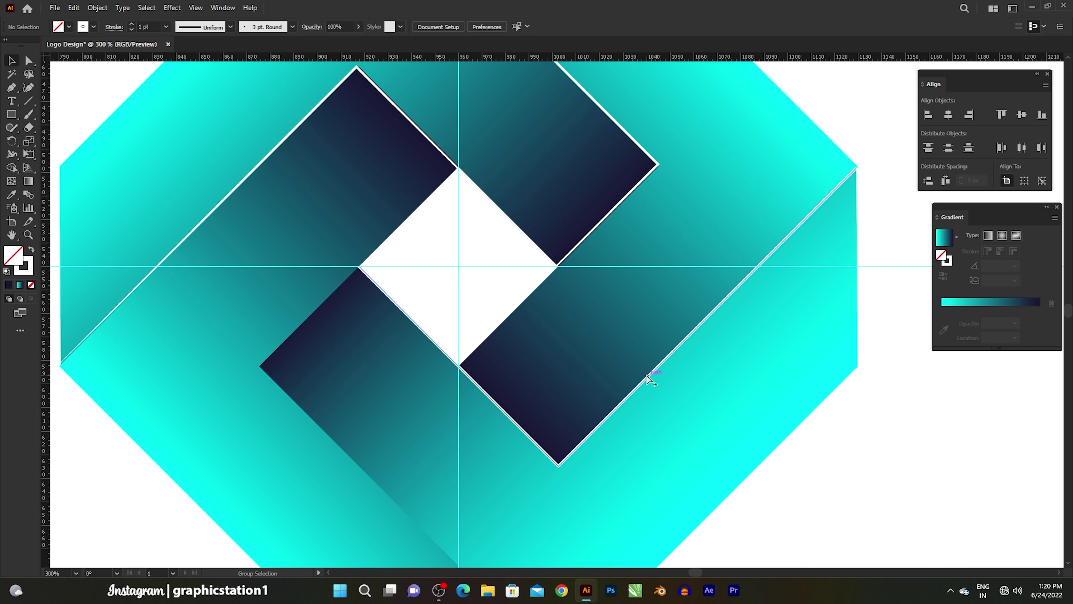
{"action": "left_click", "coordinate": [591, 431]}
{"action": "left_click", "coordinate": [168, 88], "text": "shift"}
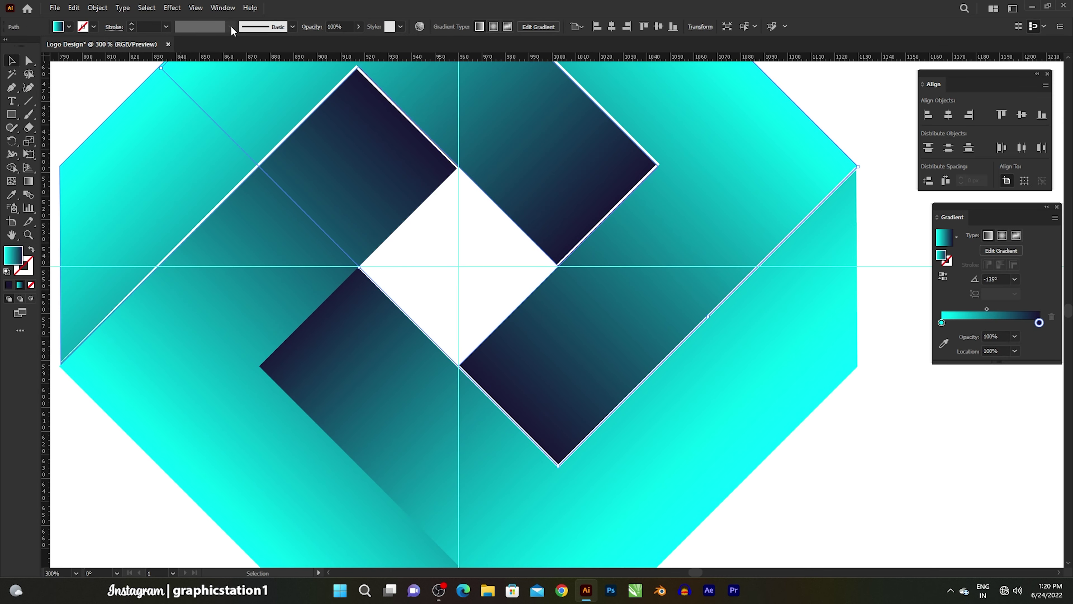
{"action": "left_click", "coordinate": [867, 415]}
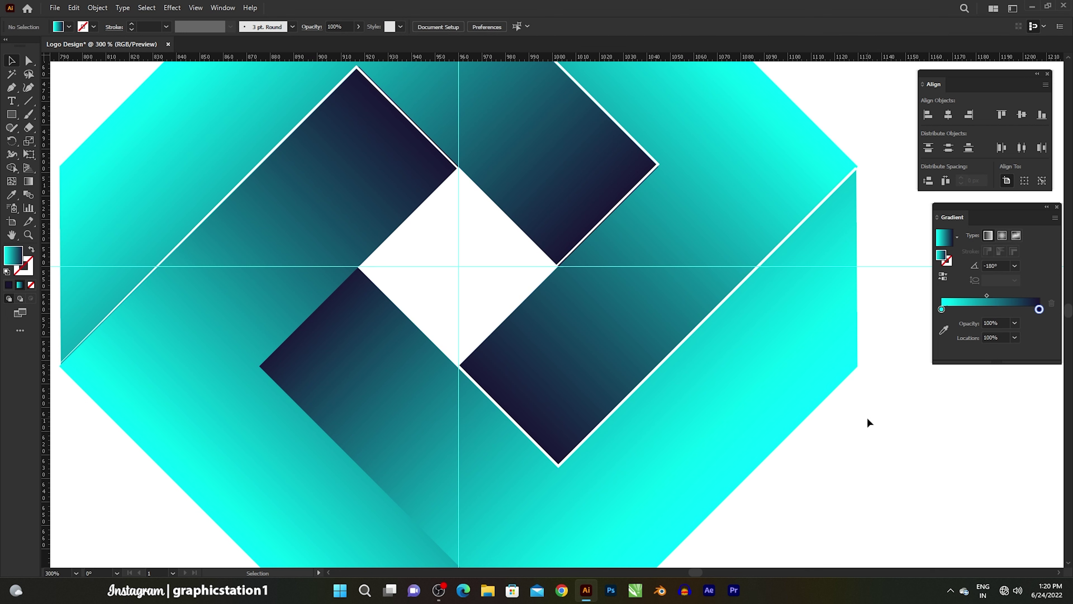
{"action": "left_click", "coordinate": [653, 370]}
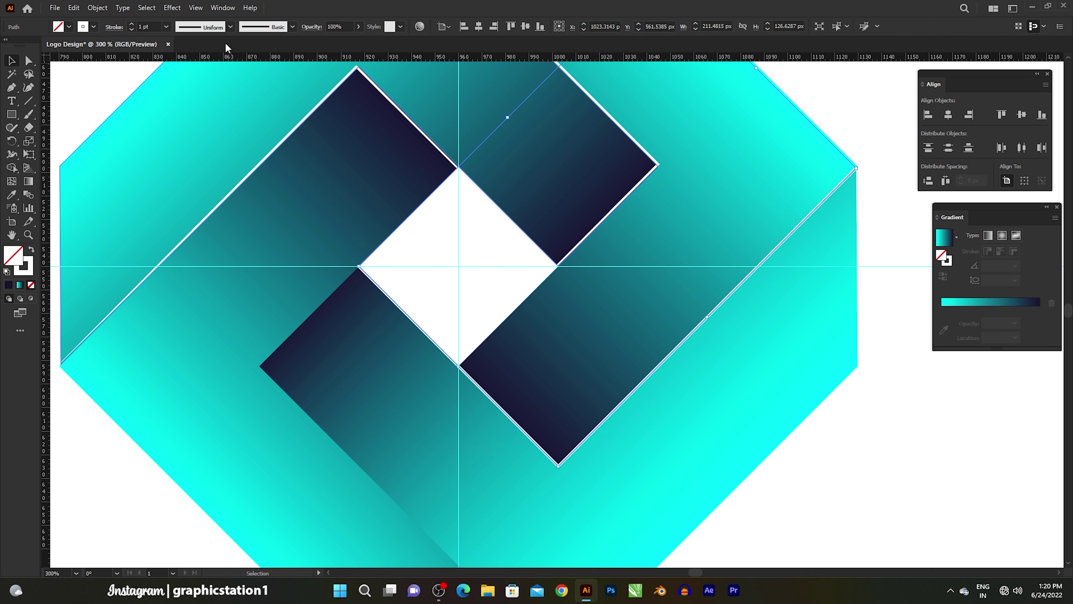
{"action": "left_click", "coordinate": [220, 30]}
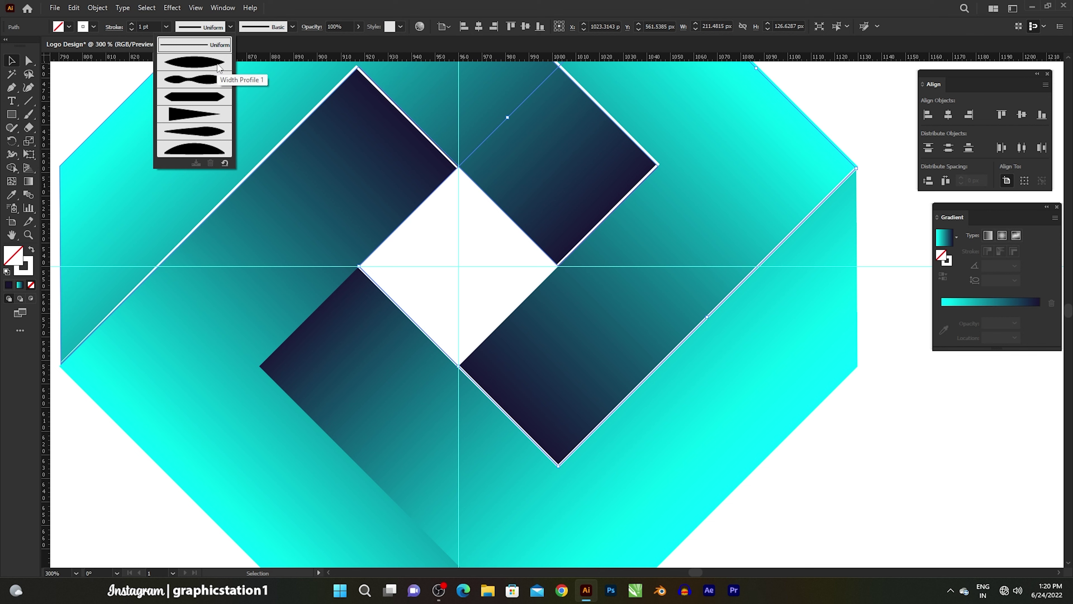
{"action": "left_click", "coordinate": [218, 64]}
{"action": "left_click", "coordinate": [810, 473]}
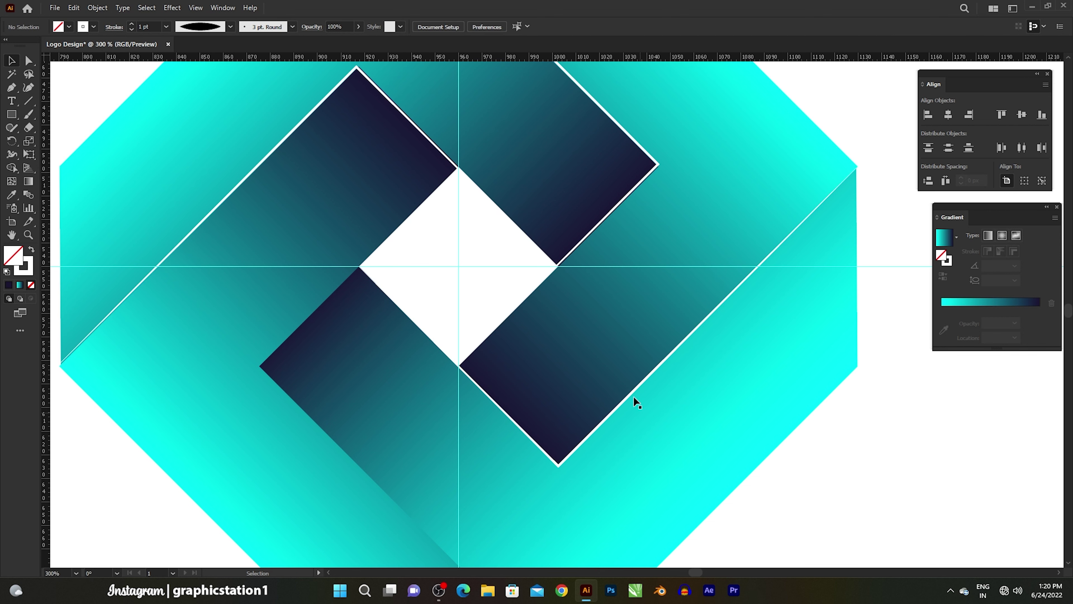
{"action": "scroll", "coordinate": [649, 315], "scroll_direction": "down", "scroll_amount": 2}
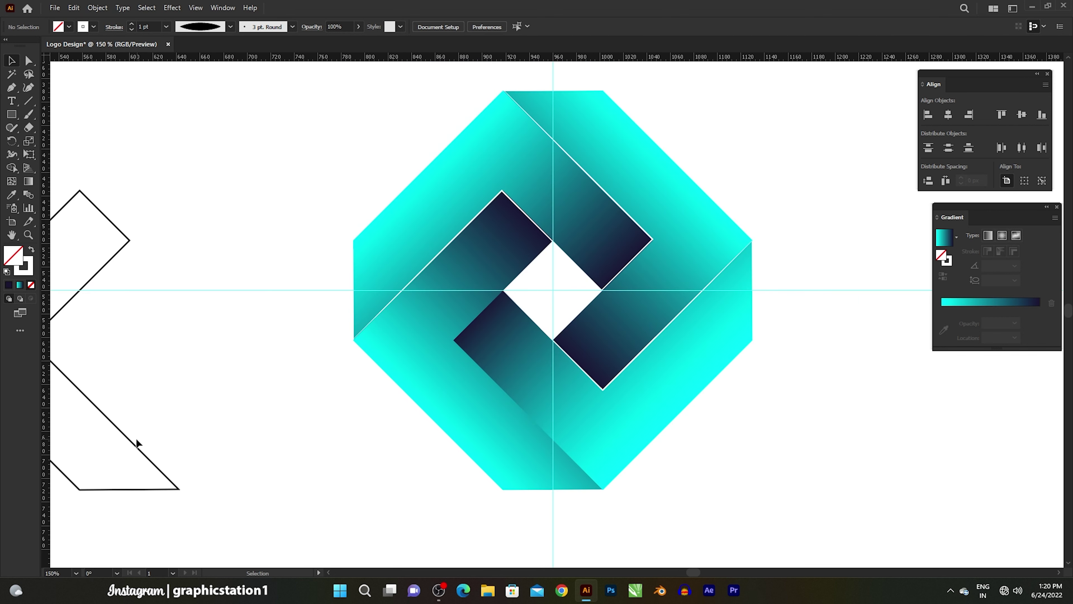
Bring the left chevron outline near the logo and delete its left anchor, top and bottom segments.
{"action": "left_click_drag", "start_coordinate": [127, 437], "coordinate": [275, 365]}
{"action": "left_click", "coordinate": [274, 365]}
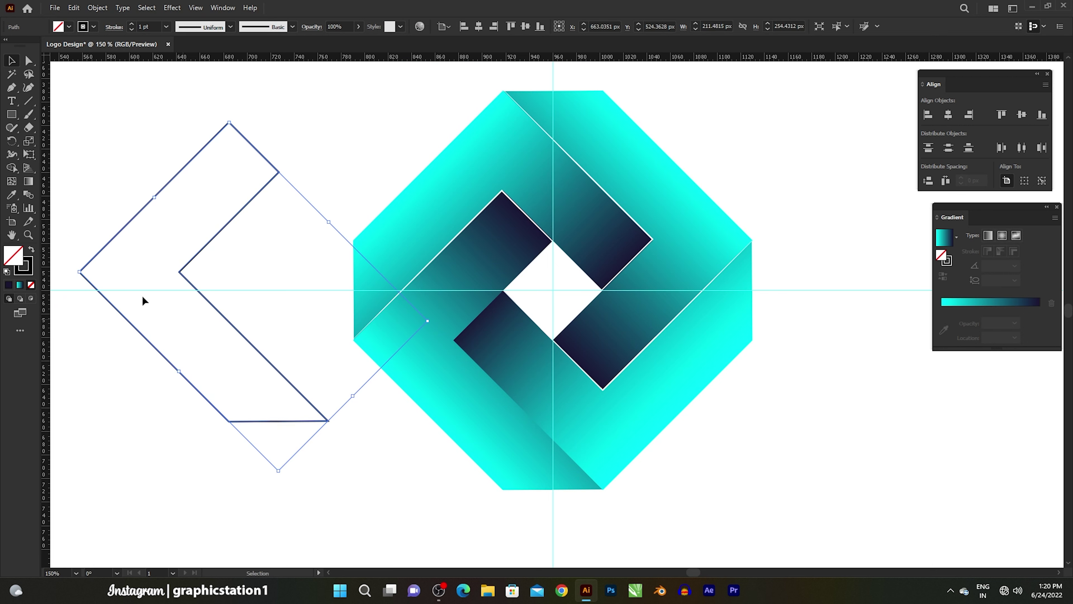
{"action": "left_click", "coordinate": [29, 63]}
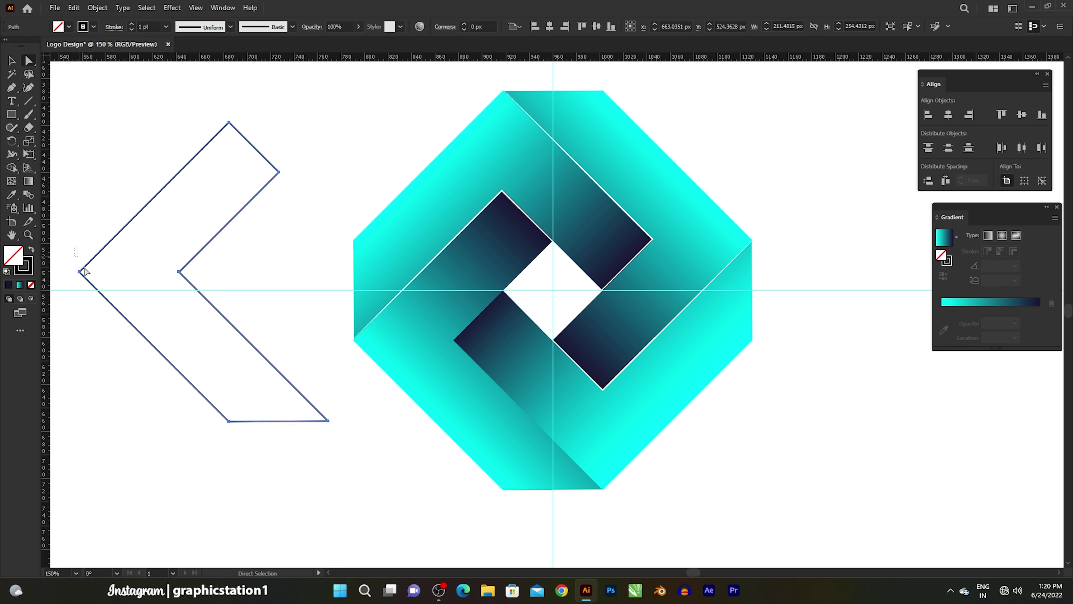
{"action": "left_click", "coordinate": [83, 270]}
{"action": "key", "text": "Delete"}
{"action": "left_click_drag", "start_coordinate": [176, 99], "coordinate": [239, 140]}
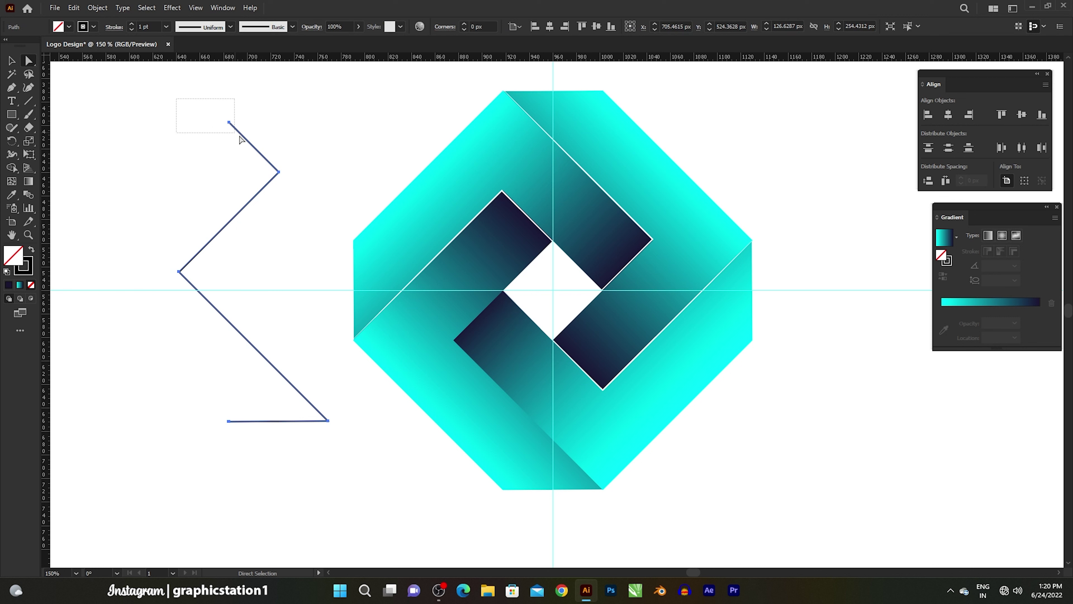
{"action": "key", "text": "Delete"}
{"action": "left_click_drag", "start_coordinate": [195, 396], "coordinate": [260, 455]}
{"action": "key", "text": "Delete"}
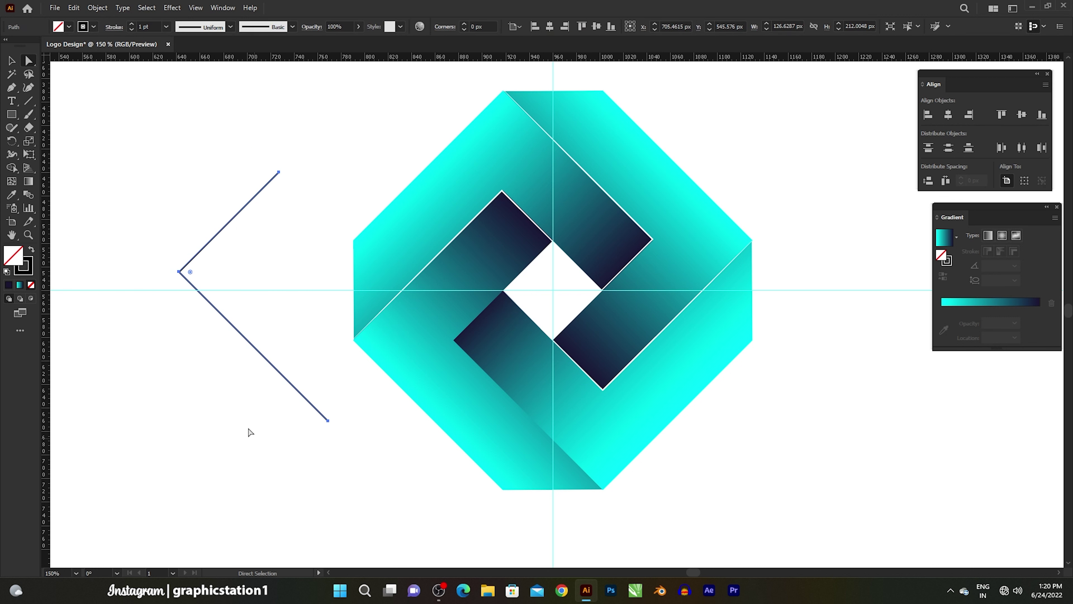
{"action": "left_click", "coordinate": [12, 60]}
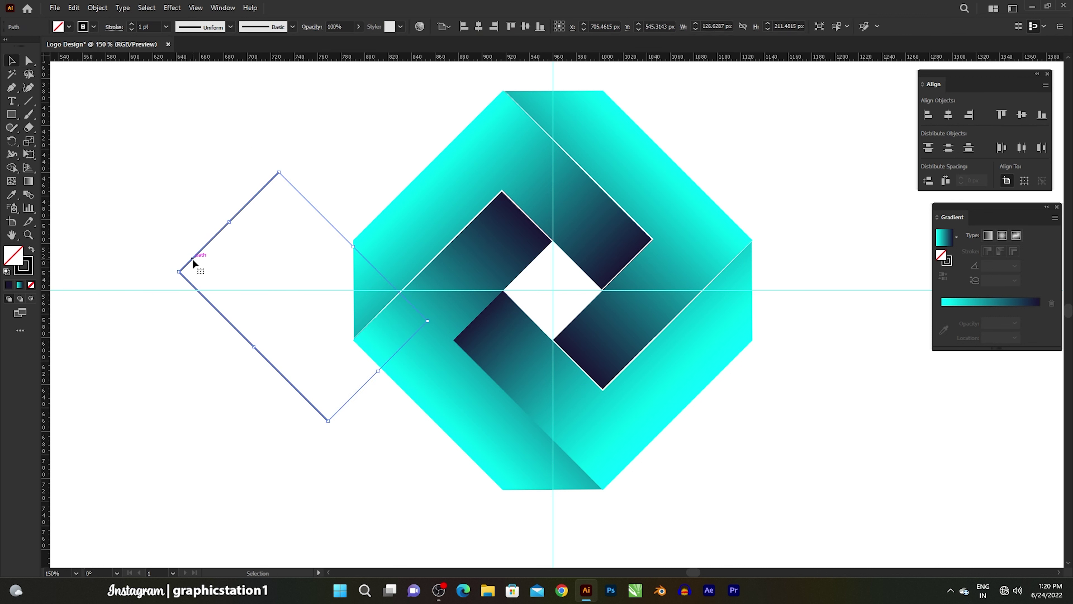
Place the chevron along the lower band's fold edge, taper its width, and stroke it white.
{"action": "left_click_drag", "start_coordinate": [191, 259], "coordinate": [468, 330]}
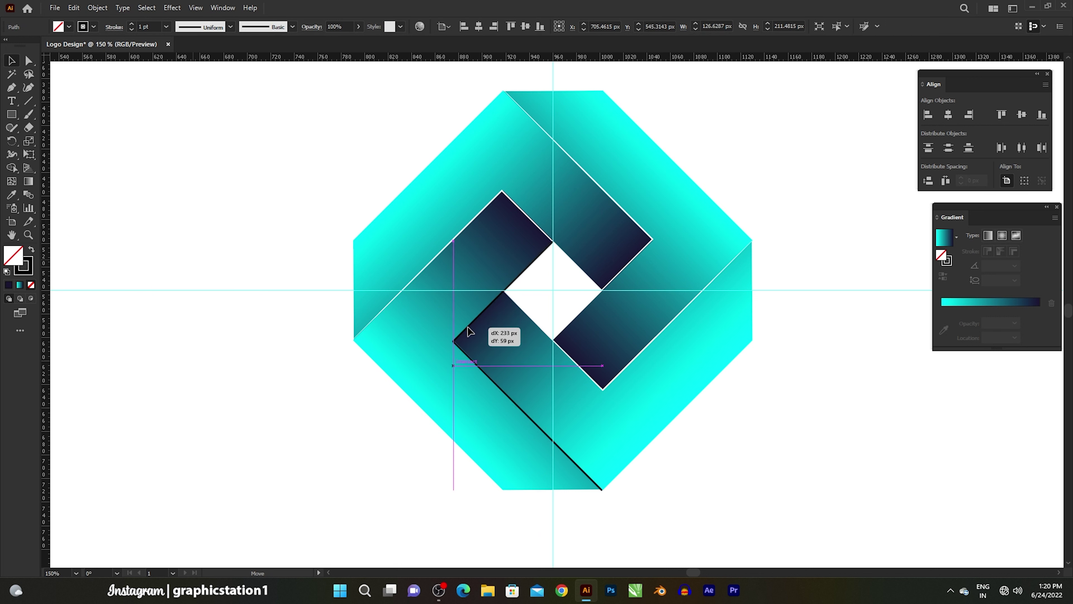
{"action": "left_click_drag", "start_coordinate": [468, 327], "coordinate": [468, 327]}
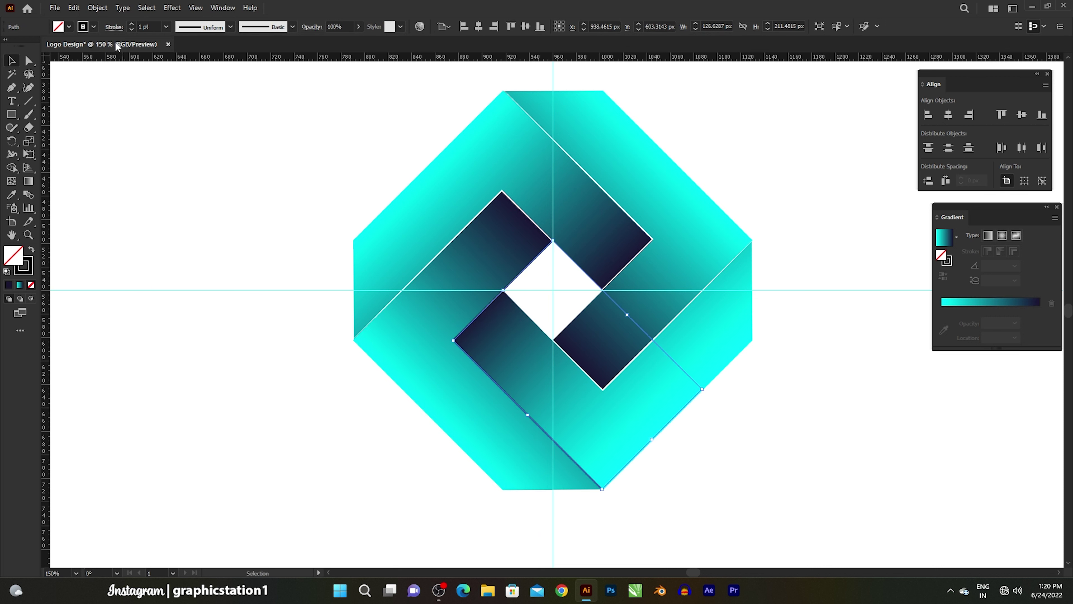
{"action": "left_click", "coordinate": [192, 29]}
{"action": "left_click", "coordinate": [194, 69]}
{"action": "left_click", "coordinate": [94, 27]}
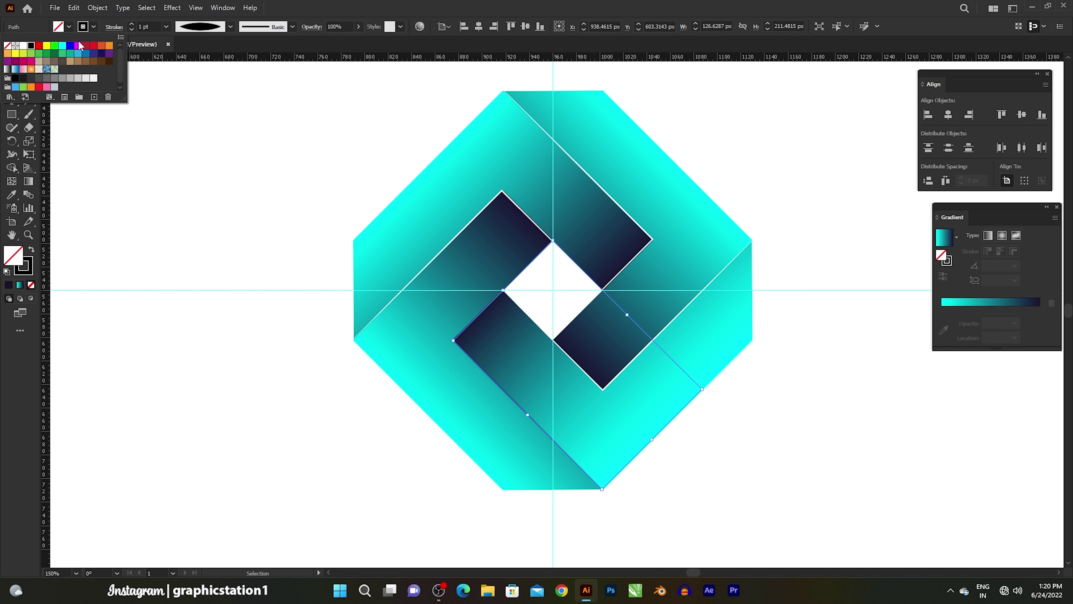
{"action": "left_click", "coordinate": [24, 48]}
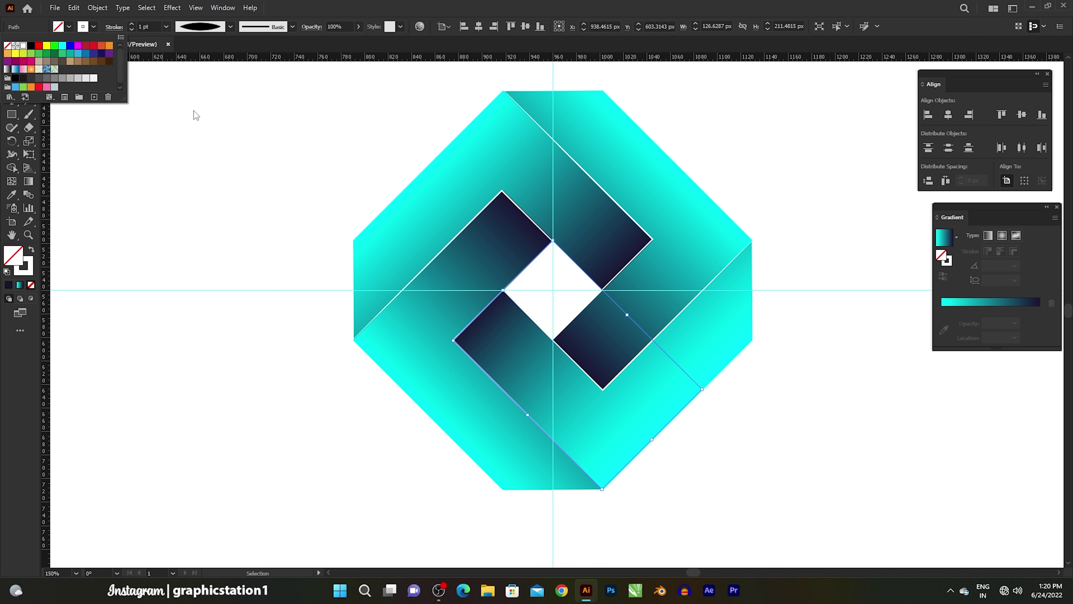
{"action": "left_click", "coordinate": [193, 110]}
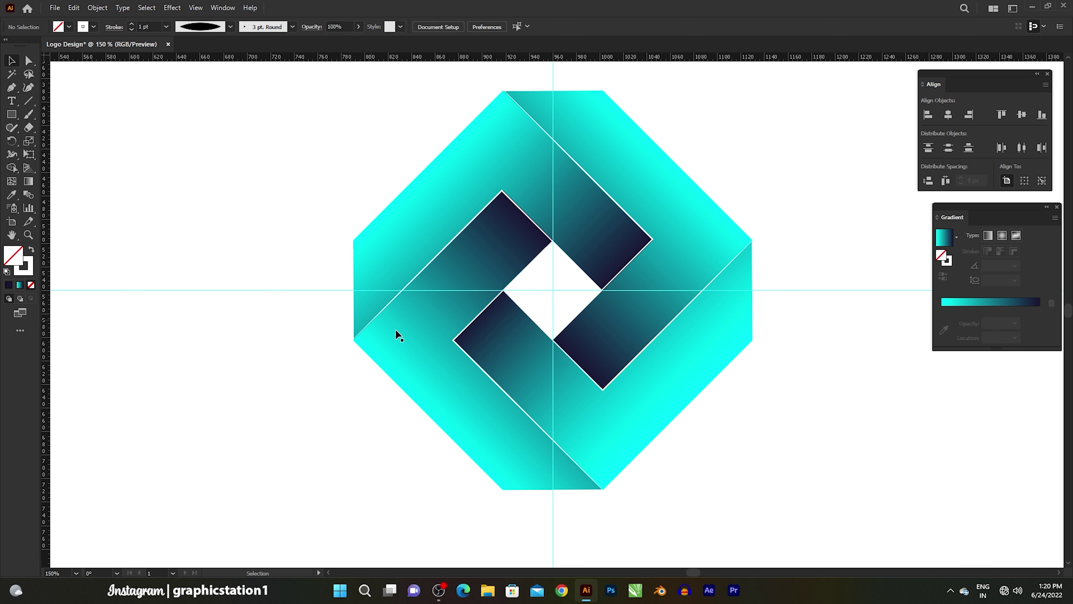
Draw a 266 px circle with the Ellipse tool, fill it black, and move it left of the logo.
{"action": "scroll", "coordinate": [521, 381], "scroll_direction": "down", "scroll_amount": 1}
{"action": "scroll", "coordinate": [528, 378], "scroll_direction": "down", "scroll_amount": 1}
{"action": "scroll", "coordinate": [591, 347], "scroll_direction": "down", "scroll_amount": 2}
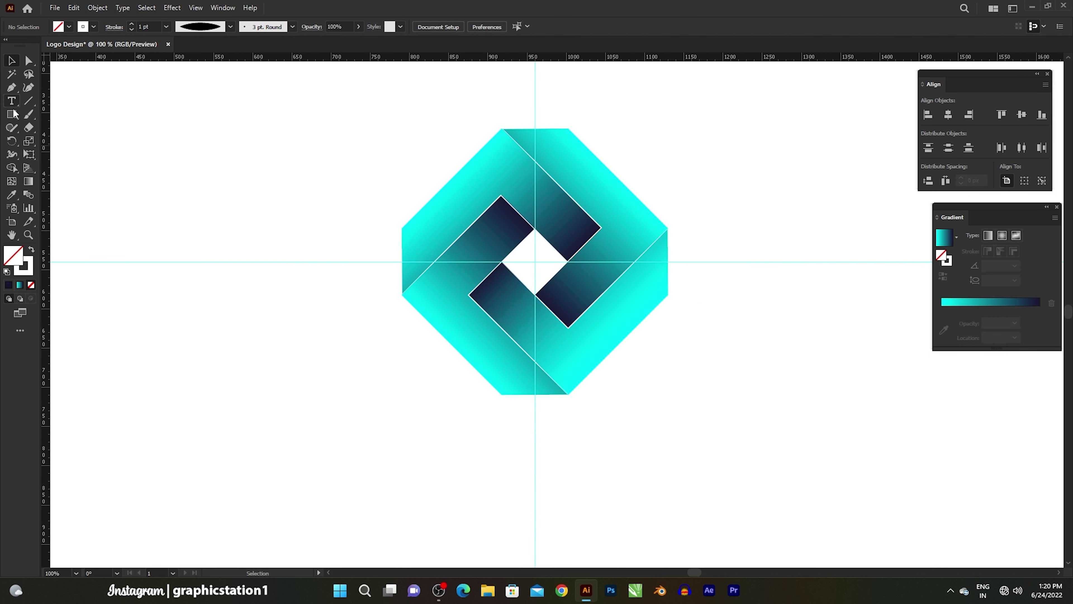
{"action": "right_click", "coordinate": [15, 118]}
{"action": "left_click", "coordinate": [54, 140]}
{"action": "left_click_drag", "start_coordinate": [362, 447], "coordinate": [466, 343]}
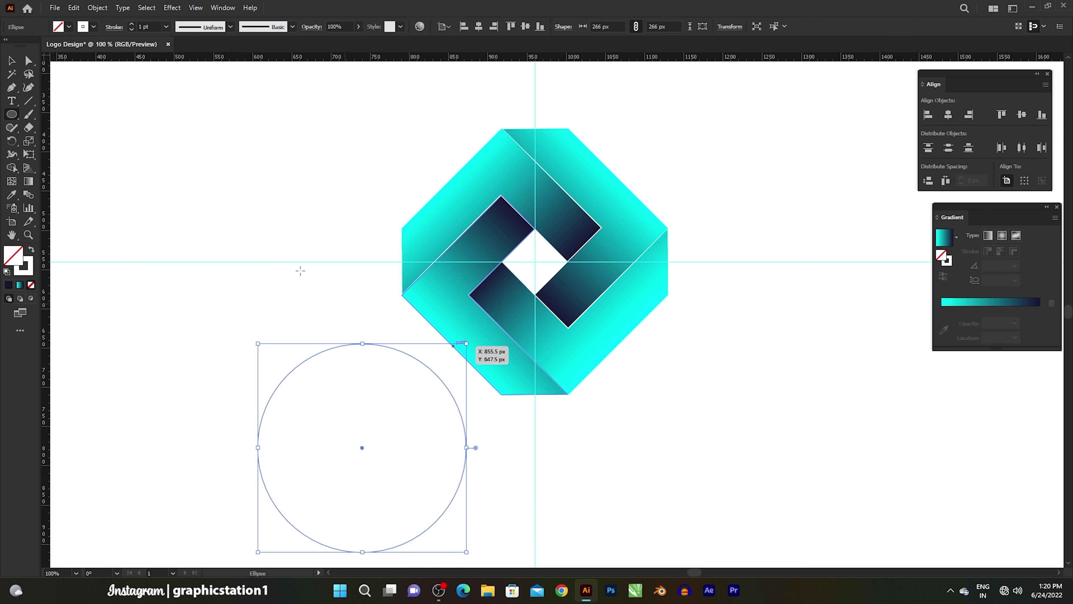
{"action": "left_click", "coordinate": [69, 26]}
{"action": "left_click", "coordinate": [31, 45]}
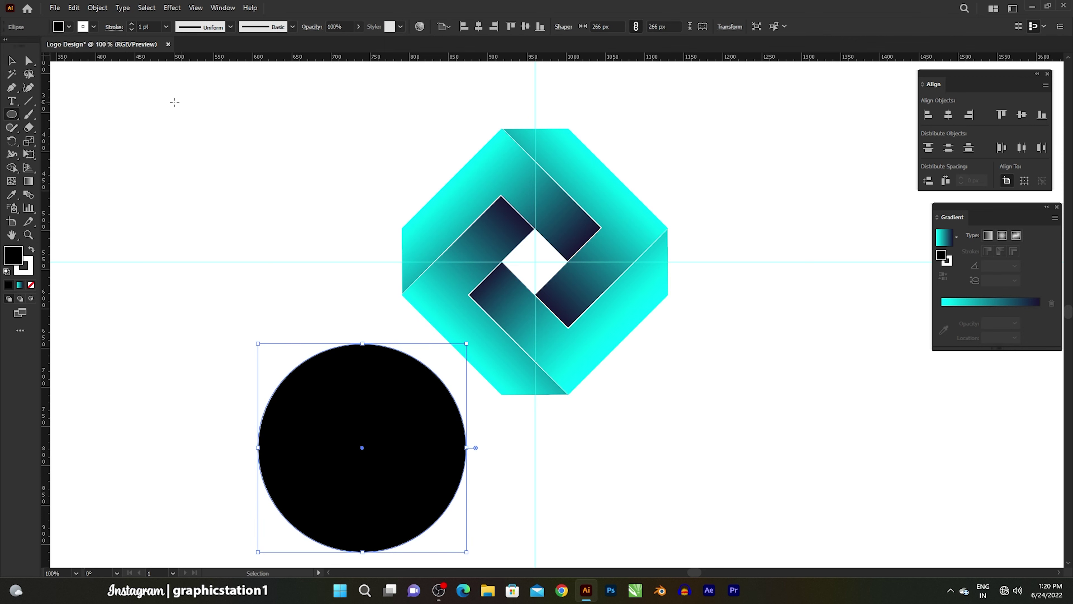
{"action": "left_click", "coordinate": [13, 62]}
{"action": "left_click_drag", "start_coordinate": [359, 448], "coordinate": [279, 279]}
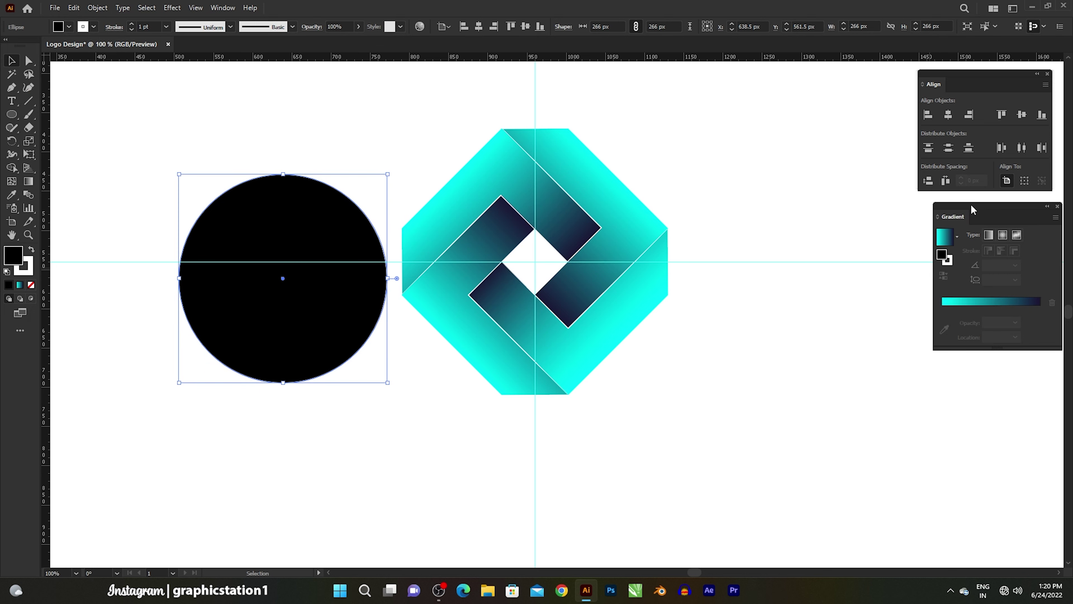
Apply a reversed radial White, Black gradient to the circle with its midpoint near 40%.
{"action": "left_click_drag", "start_coordinate": [967, 225], "coordinate": [487, 211]}
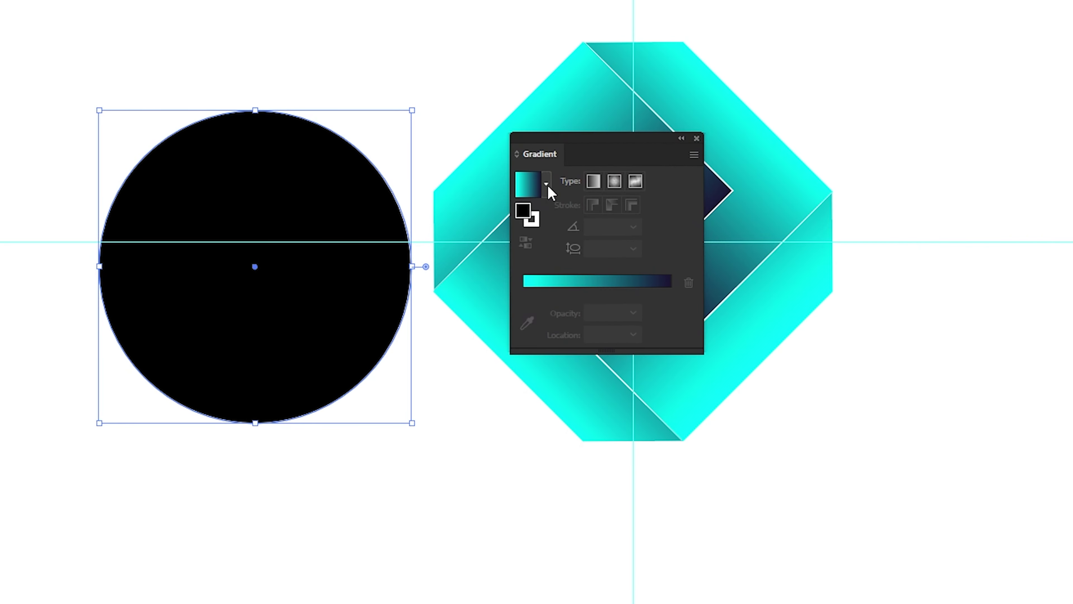
{"action": "left_click", "coordinate": [546, 184]}
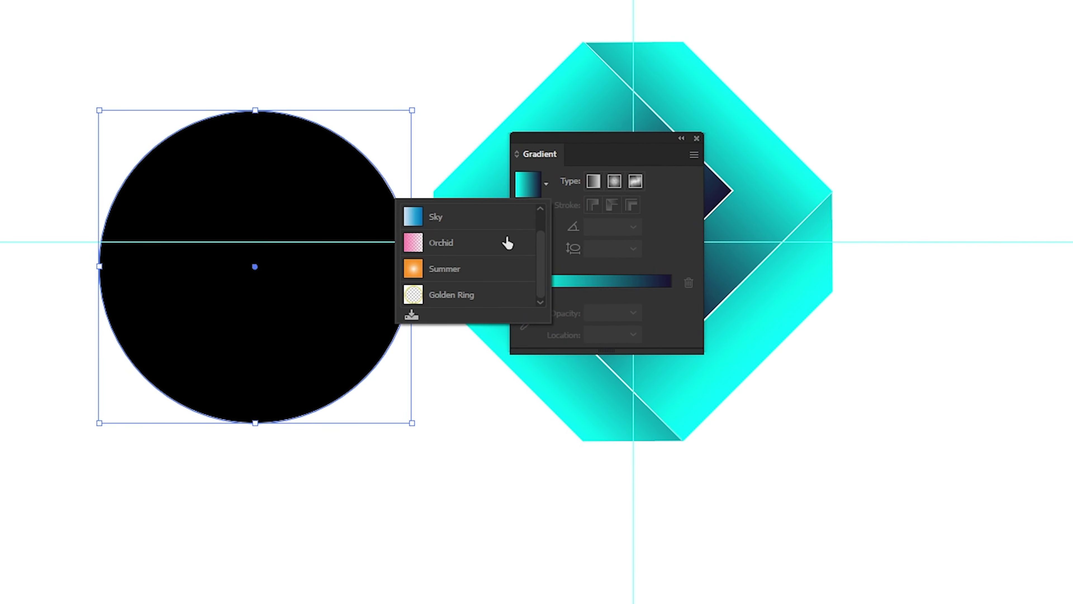
{"action": "scroll", "coordinate": [467, 221], "scroll_direction": "up", "scroll_amount": 1}
{"action": "left_click", "coordinate": [467, 222]}
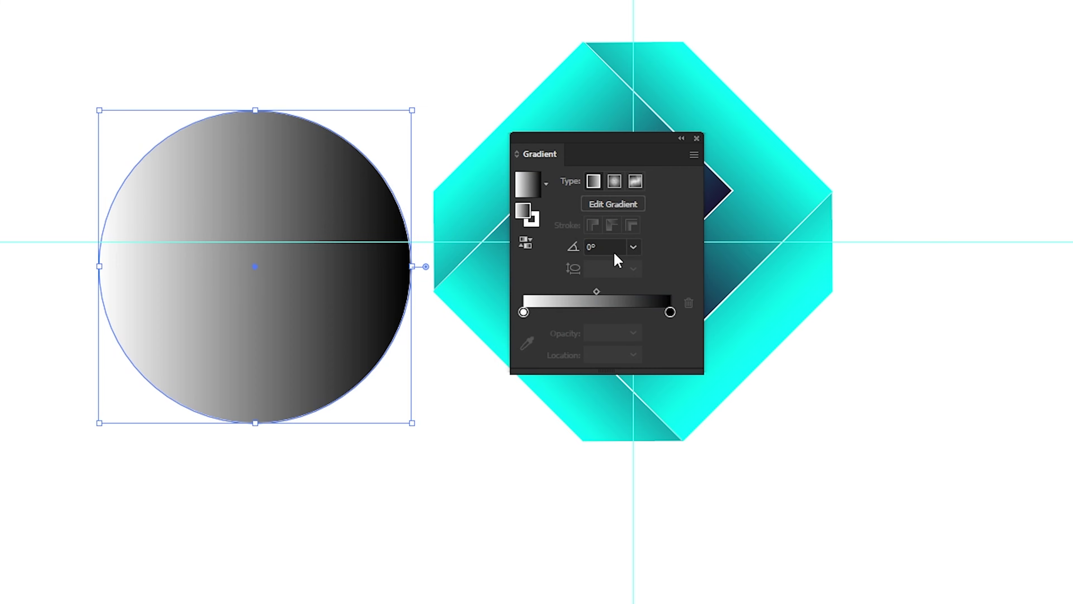
{"action": "left_click", "coordinate": [615, 181]}
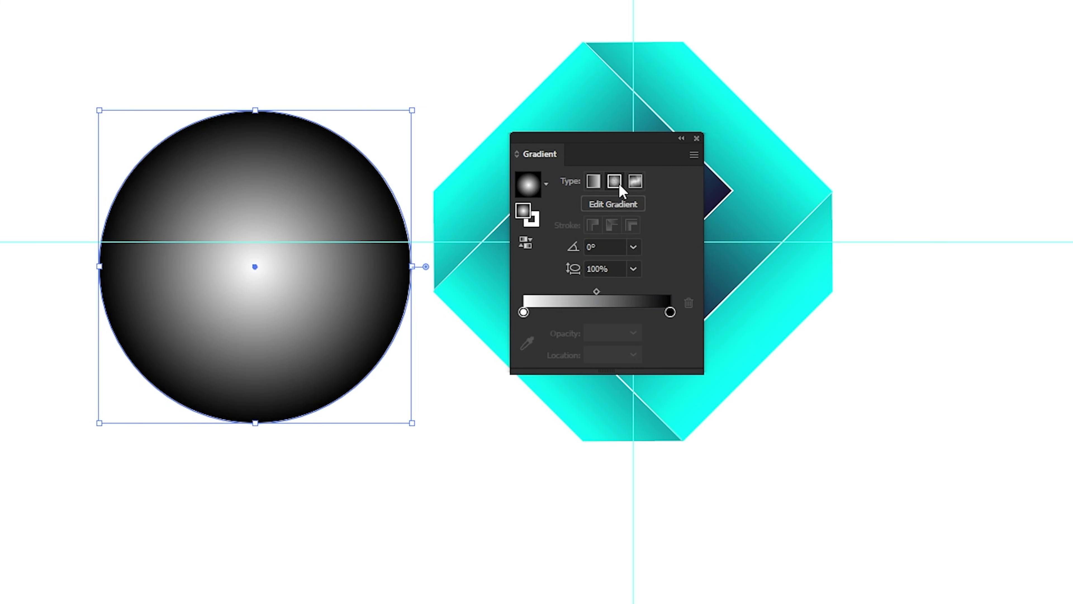
{"action": "left_click", "coordinate": [527, 242]}
{"action": "left_click_drag", "start_coordinate": [596, 291], "coordinate": [583, 292]}
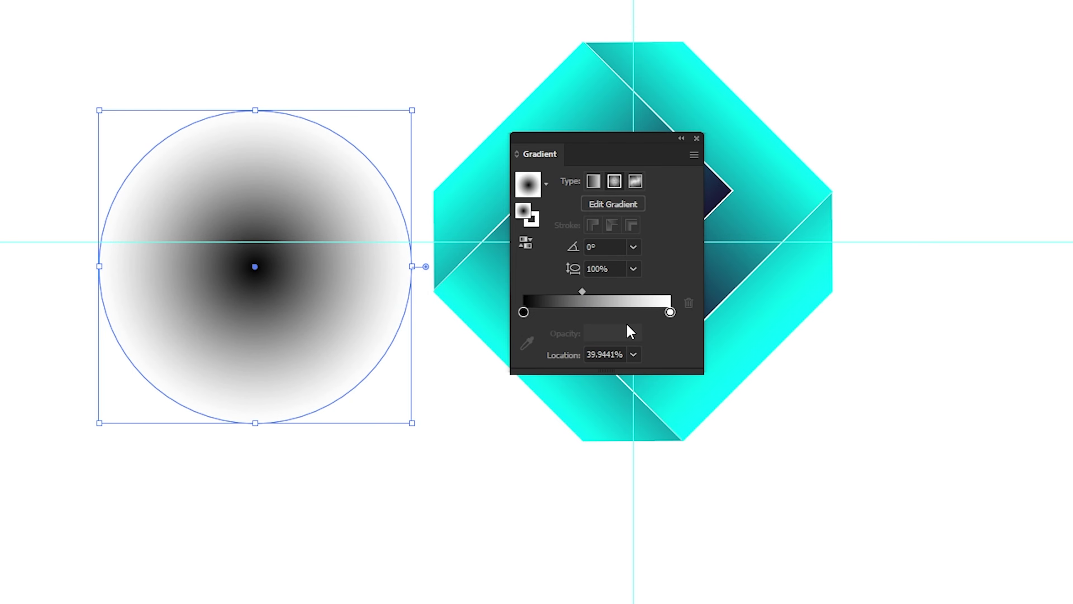
Set the gradient's white stop to 0% opacity and remove the circle's stroke.
{"action": "left_click", "coordinate": [670, 313]}
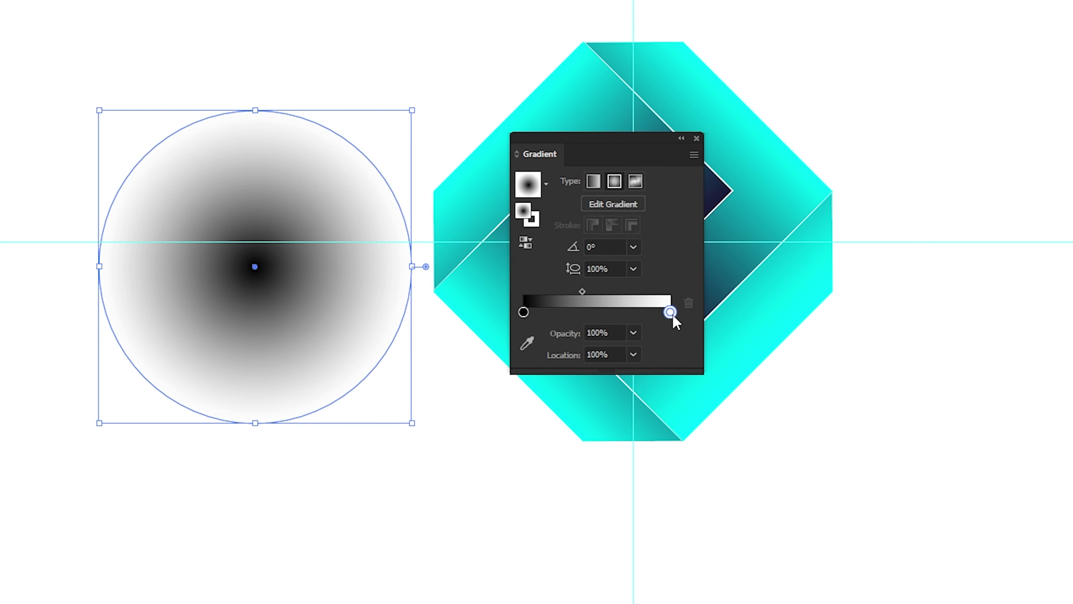
{"action": "left_click", "coordinate": [633, 333]}
{"action": "left_click", "coordinate": [640, 352]}
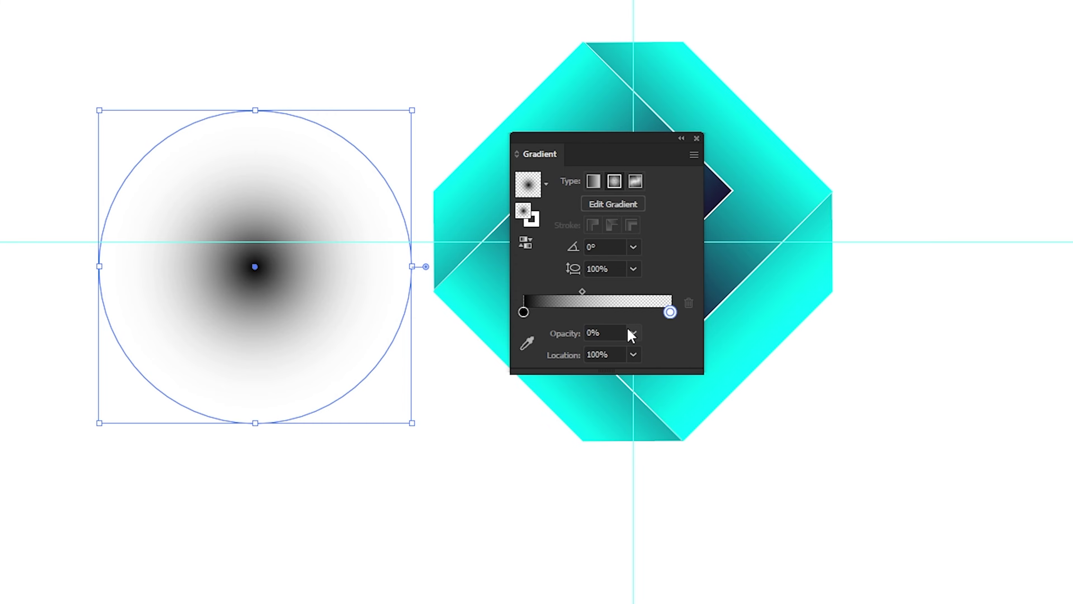
{"action": "left_click_drag", "start_coordinate": [582, 292], "coordinate": [580, 292]}
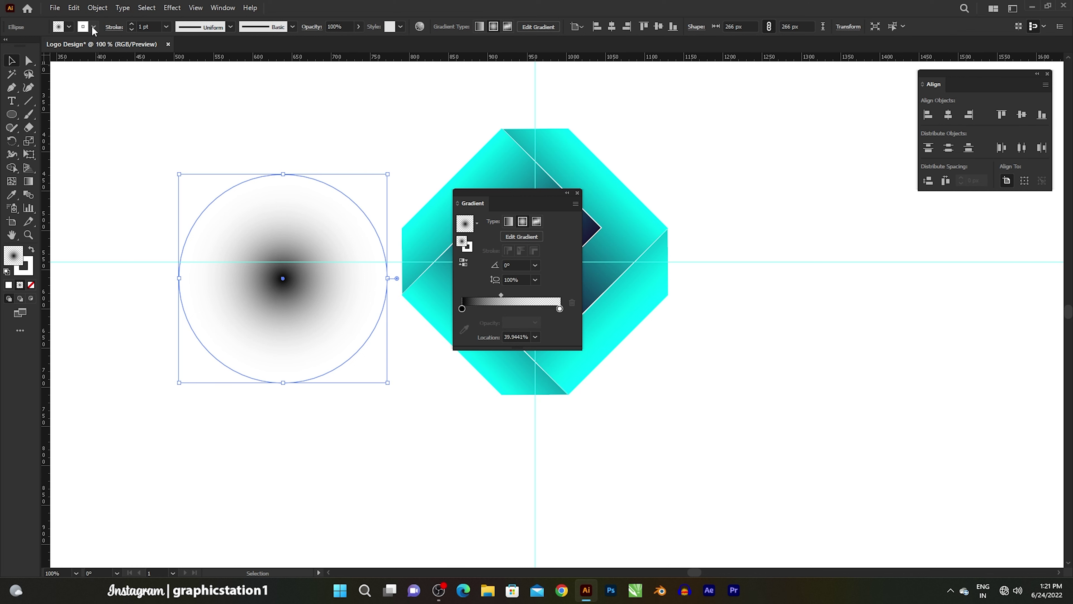
{"action": "left_click", "coordinate": [94, 27]}
{"action": "left_click", "coordinate": [8, 47]}
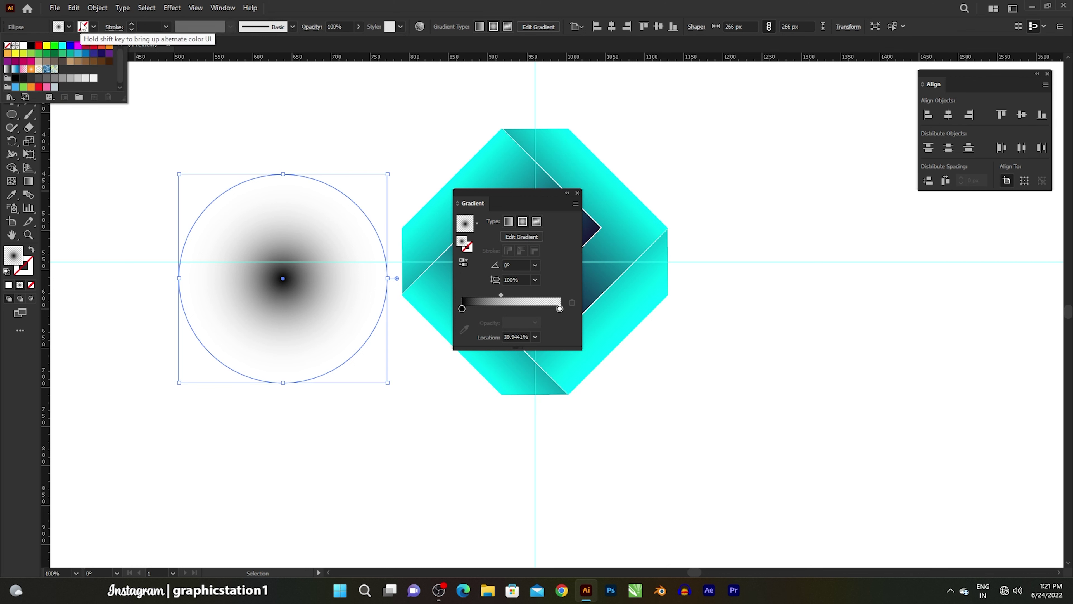
{"action": "key", "text": "Escape"}
{"action": "left_click", "coordinate": [179, 141]}
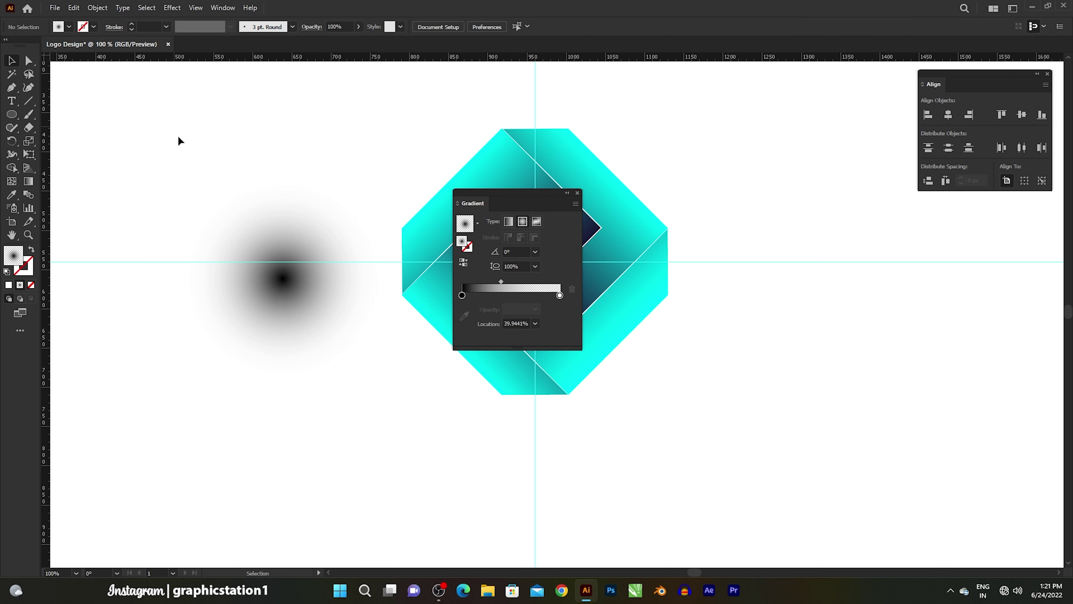
Flatten the gradient circle into a wide, thin ellipse beneath the logo.
{"action": "left_click", "coordinate": [293, 294]}
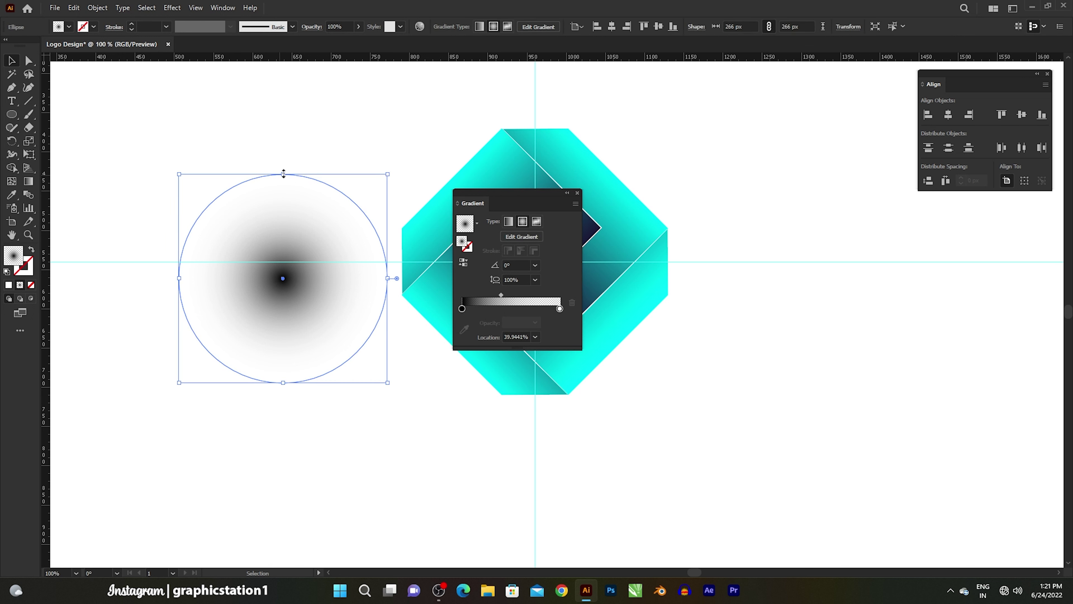
{"action": "mouse_move", "coordinate": [283, 174]}
{"action": "left_mouse_down"}
{"action": "mouse_move", "coordinate": [283, 359]}
{"action": "mouse_move", "coordinate": [549, 416]}
{"action": "mouse_move", "coordinate": [536, 405]}
{"action": "mouse_move", "coordinate": [538, 417]}
{"action": "left_mouse_up"}
{"action": "scroll", "coordinate": [549, 412], "scroll_direction": "up", "scroll_amount": 3}
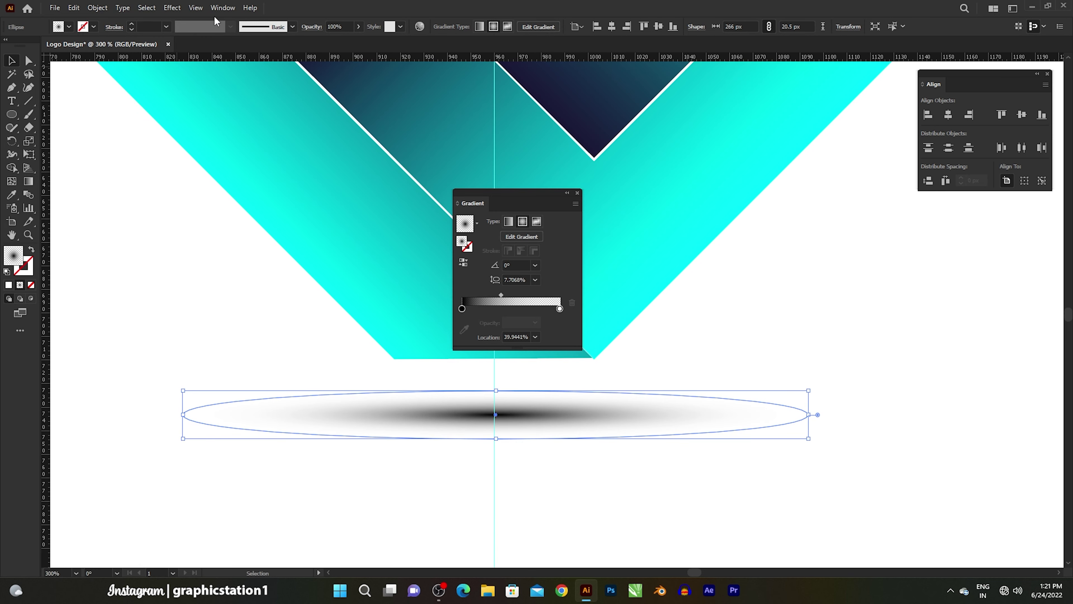
Set the shadow ellipse's blend mode to Multiply in the Transparency panel and tidy the panels aside.
{"action": "left_click", "coordinate": [223, 8]}
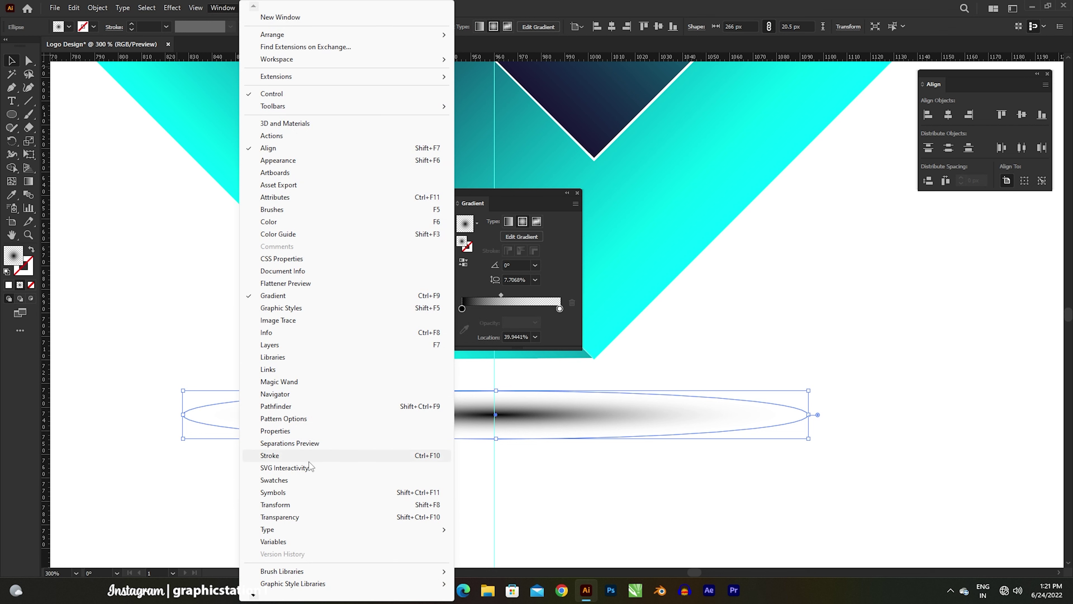
{"action": "left_click", "coordinate": [305, 516]}
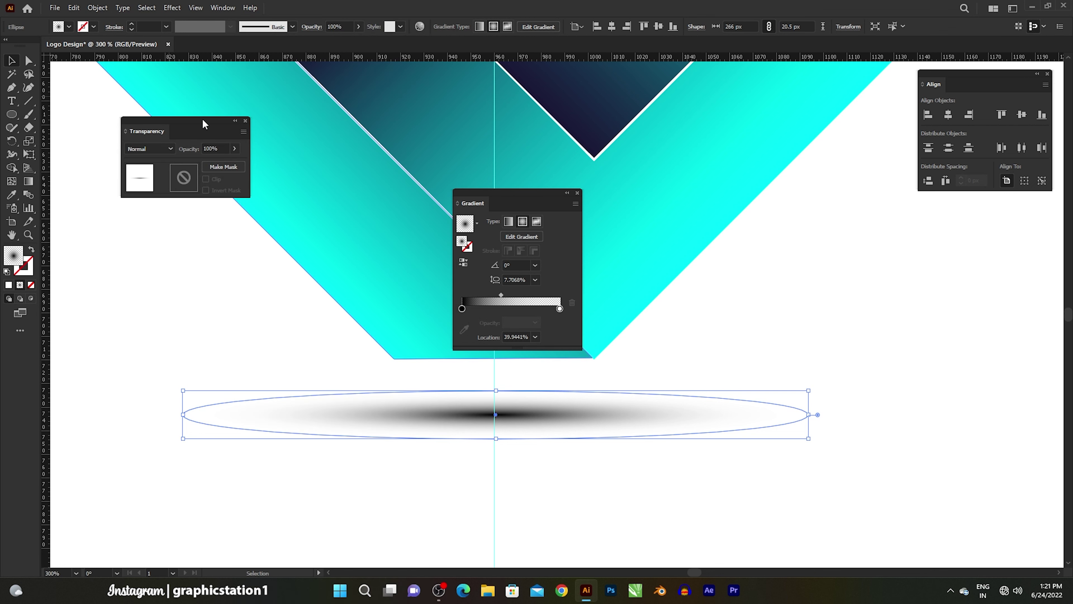
{"action": "left_click_drag", "start_coordinate": [206, 125], "coordinate": [388, 229]}
{"action": "left_click", "coordinate": [344, 249]}
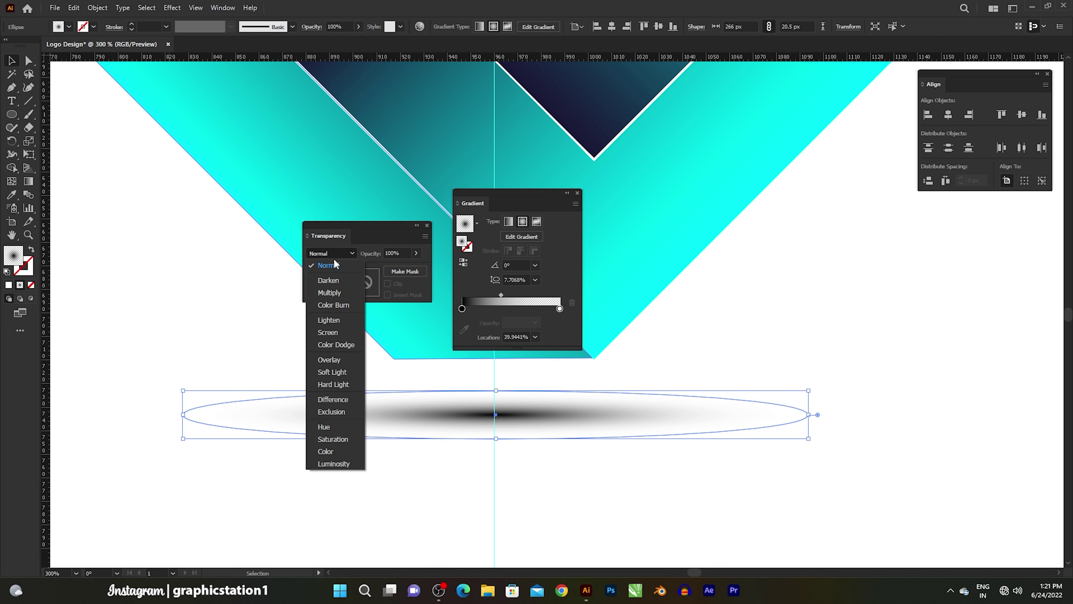
{"action": "left_click", "coordinate": [333, 289]}
{"action": "left_click", "coordinate": [244, 254]}
{"action": "mouse_move", "coordinate": [360, 224]}
{"action": "left_mouse_down"}
{"action": "mouse_move", "coordinate": [809, 288]}
{"action": "mouse_move", "coordinate": [965, 220]}
{"action": "left_mouse_up"}
{"action": "mouse_move", "coordinate": [519, 206]}
{"action": "left_mouse_down"}
{"action": "mouse_move", "coordinate": [680, 259]}
{"action": "mouse_move", "coordinate": [936, 299]}
{"action": "mouse_move", "coordinate": [965, 311]}
{"action": "mouse_move", "coordinate": [966, 325]}
{"action": "left_mouse_up"}
Unlock all objects, delete the horizontal guide, hide the vertical one, and recentre the finished logo.
{"action": "scroll", "coordinate": [600, 393], "scroll_direction": "down", "scroll_amount": 2}
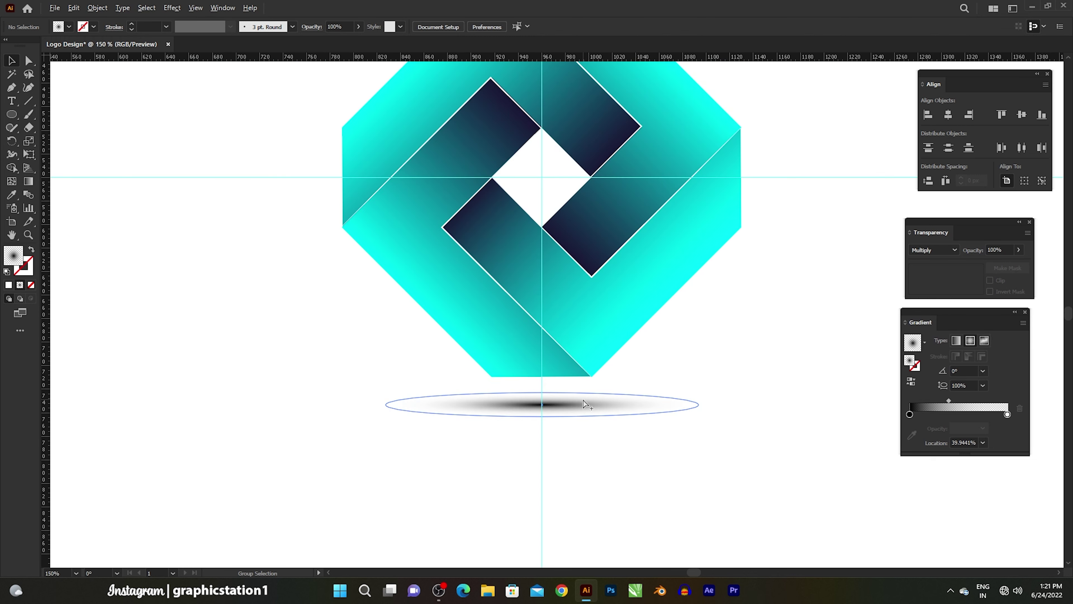
{"action": "scroll", "coordinate": [551, 251], "scroll_direction": "down", "scroll_amount": 1}
{"action": "scroll", "coordinate": [654, 280], "scroll_direction": "up", "scroll_amount": 1}
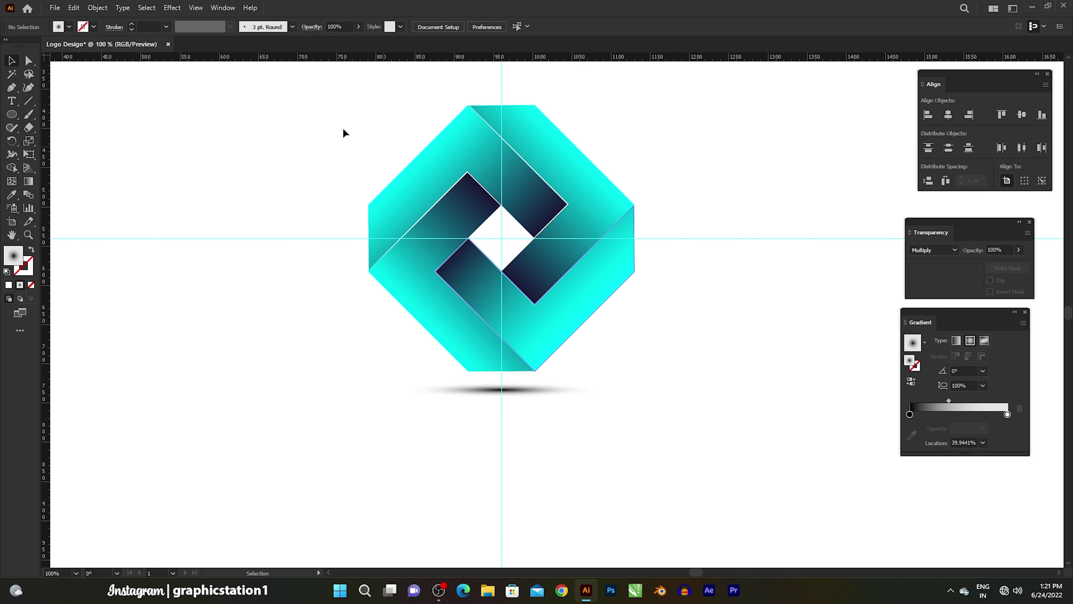
{"action": "left_click", "coordinate": [97, 7]}
{"action": "left_click", "coordinate": [121, 99]}
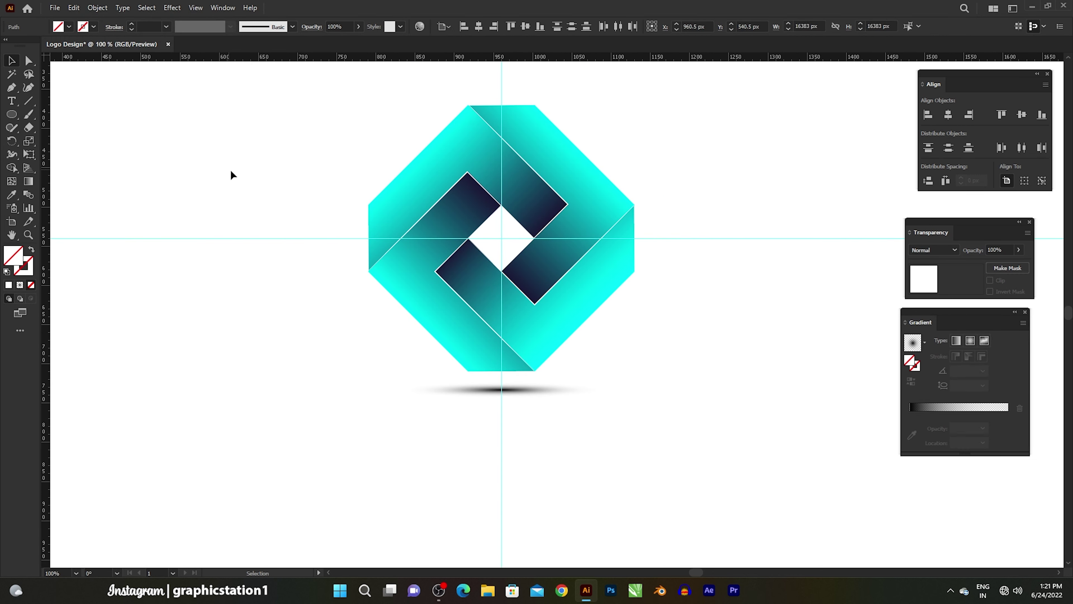
{"action": "key", "text": "Delete"}
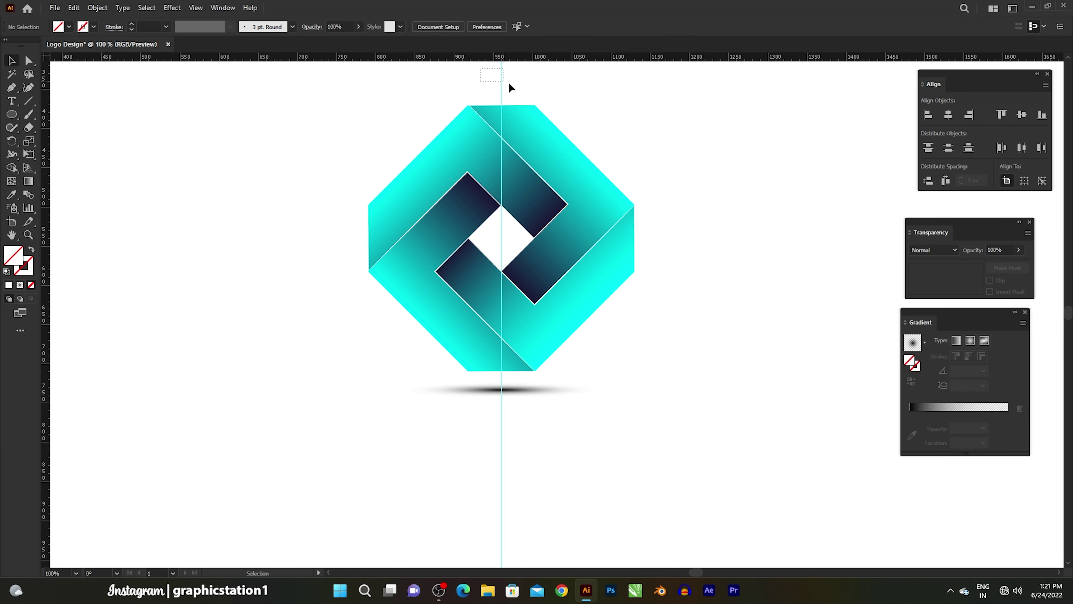
{"action": "key", "text": "ctrl+semicolon"}
{"action": "mouse_move", "coordinate": [521, 83]}
{"action": "left_mouse_down"}
{"action": "mouse_move", "coordinate": [537, 130]}
{"action": "mouse_move", "coordinate": [547, 127]}
{"action": "left_mouse_up"}
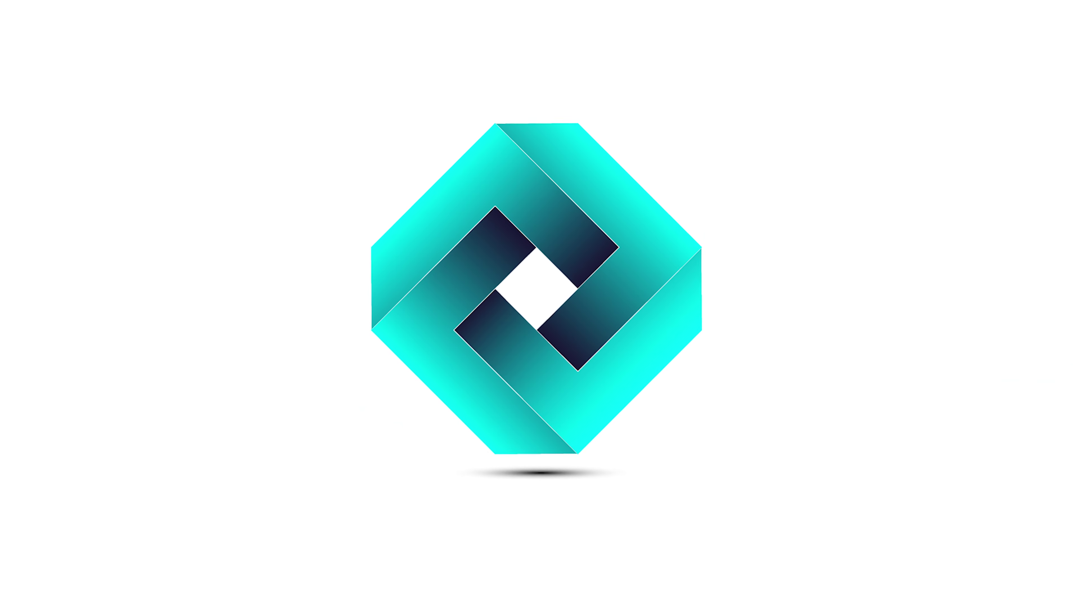